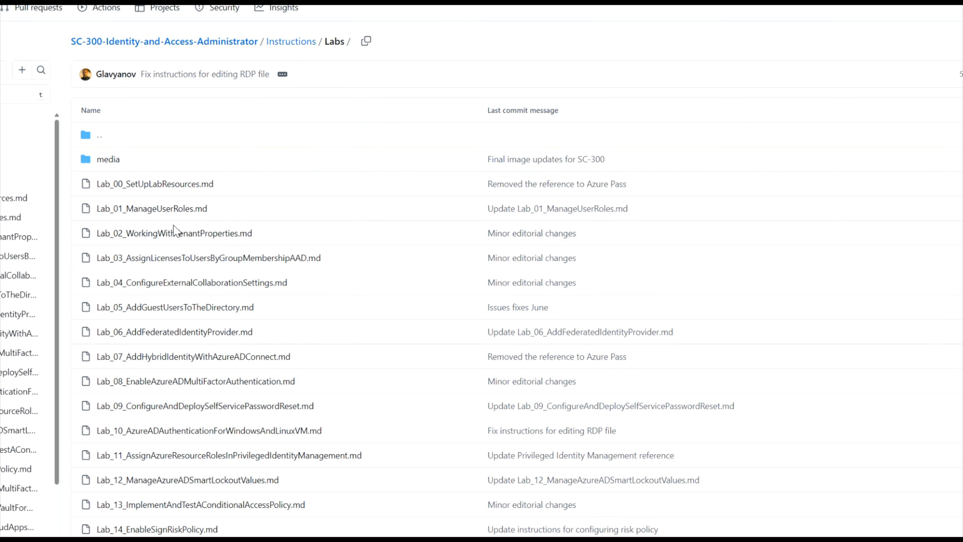
Step: Open Lab_01_ManageUserRoles.md and highlight the lab's title and module name
left_click(182, 218)
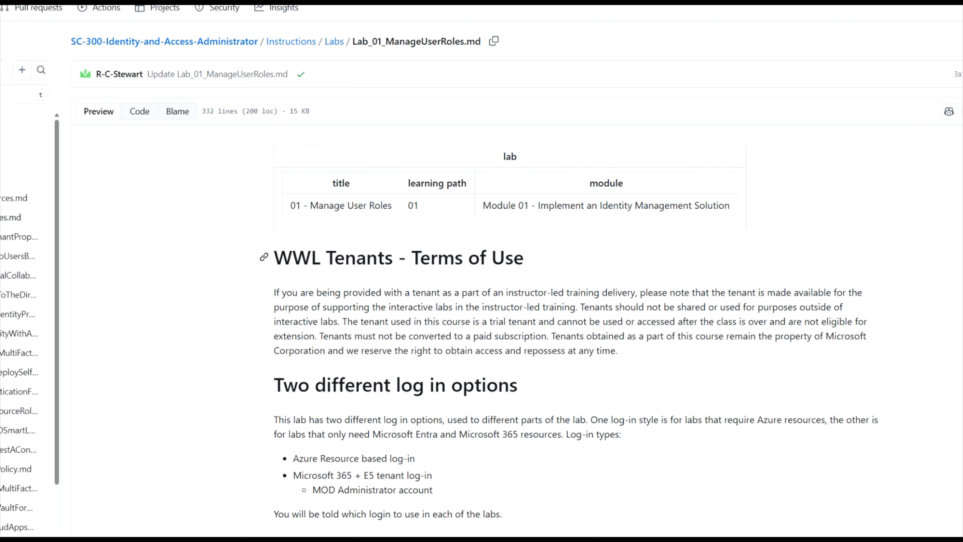
left_click_drag(310, 205, 391, 207)
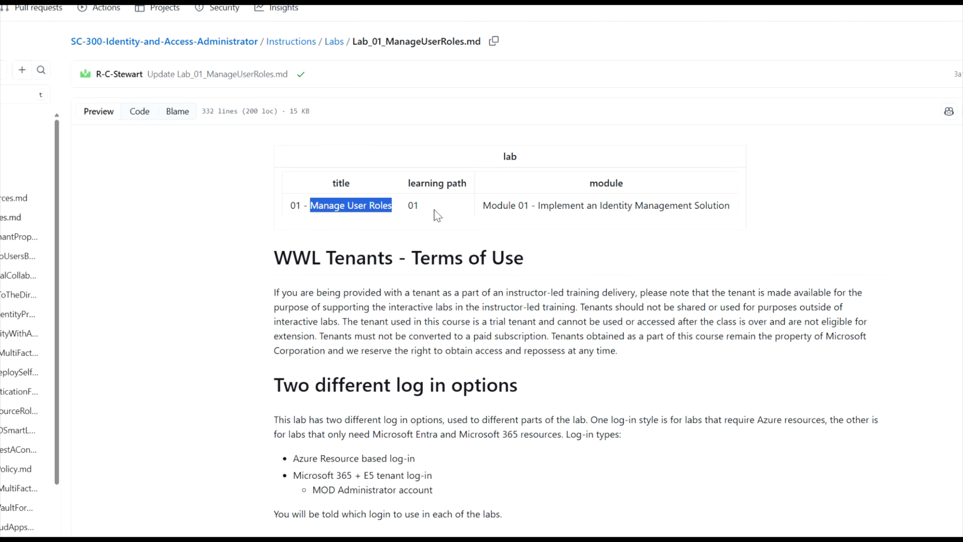
left_click_drag(536, 205, 731, 211)
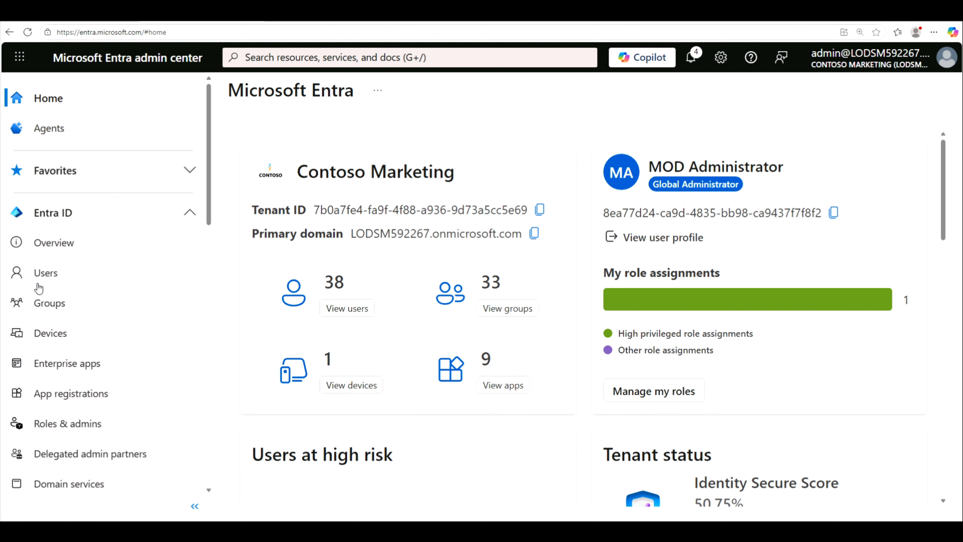
Step: Start a new internal user in Entra ID and fill in the user principal name and the display name
left_click(47, 275)
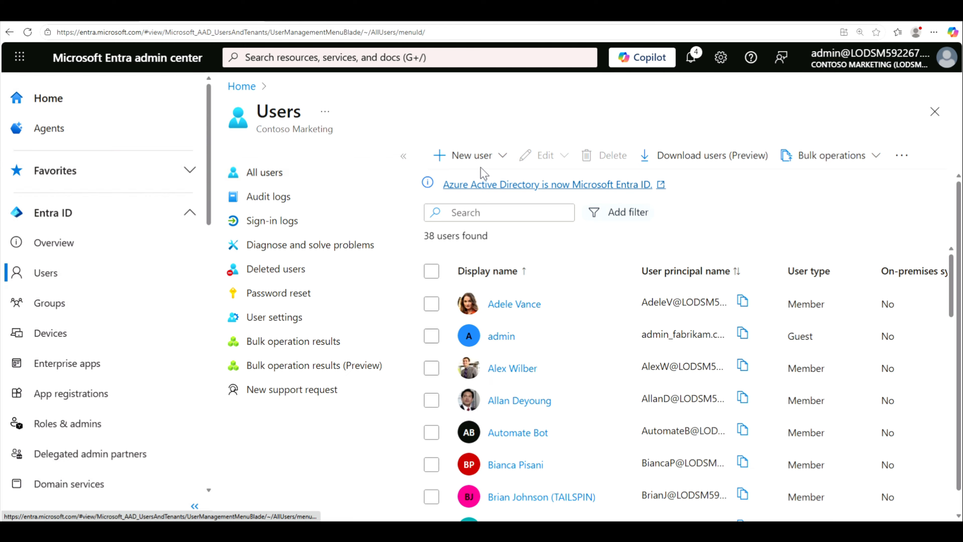
left_click(502, 159)
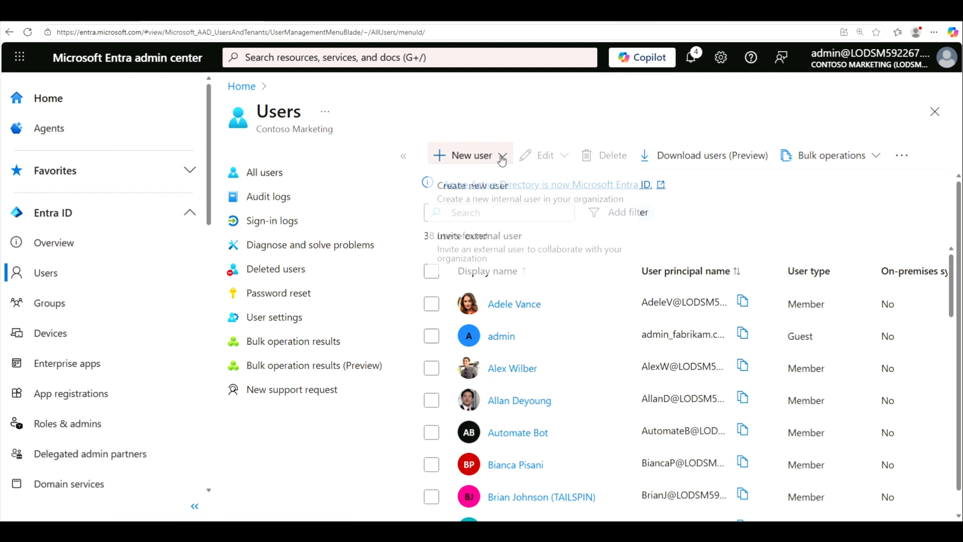
left_click(499, 202)
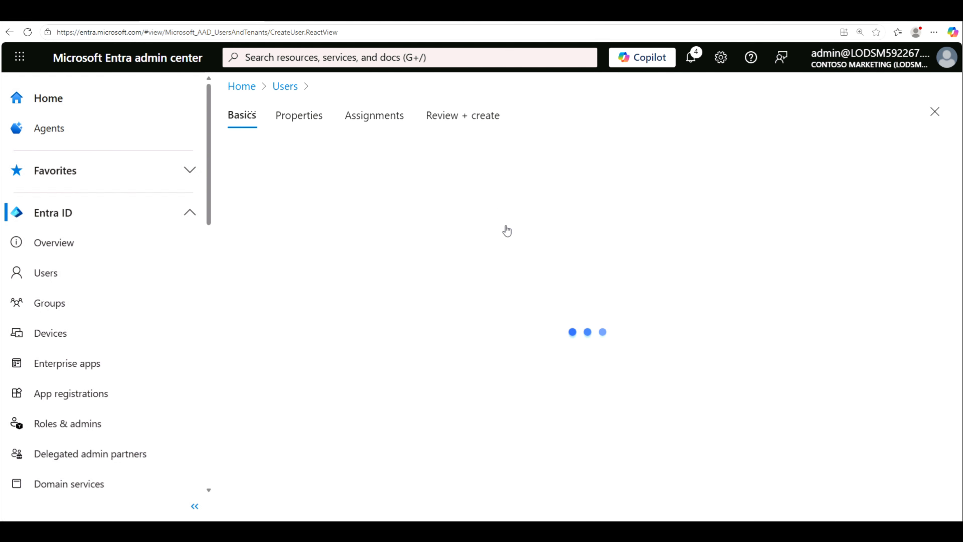
left_click(425, 276)
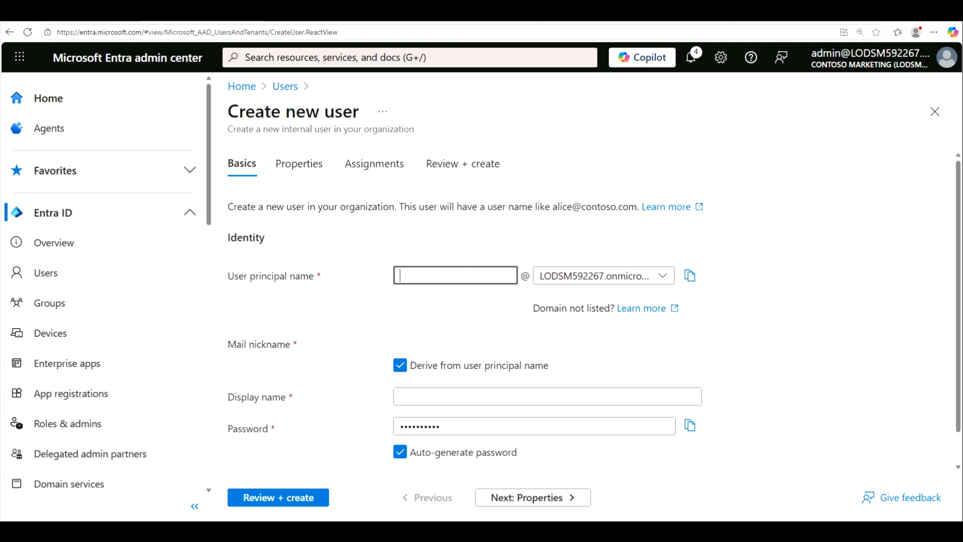
type("ChrisG")
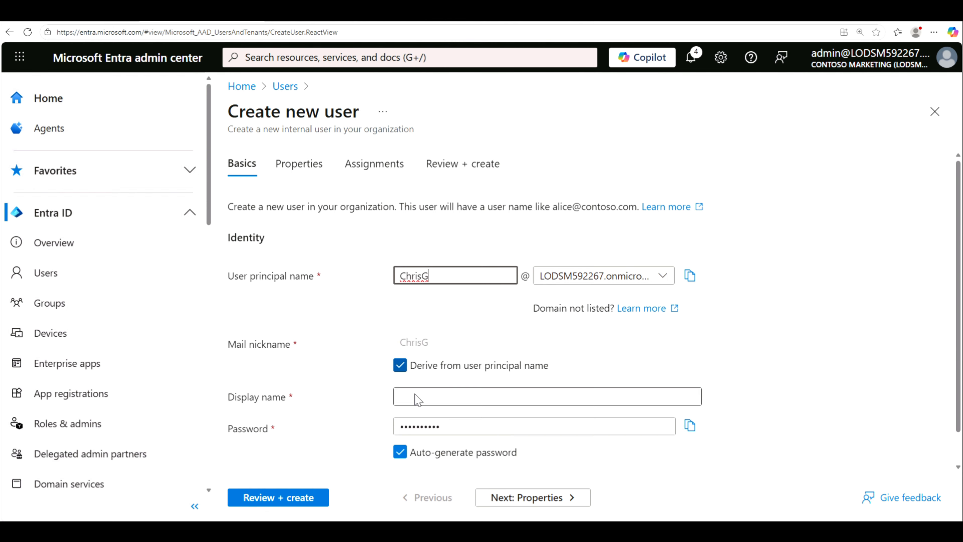
left_click(422, 398)
type("Chris Green")
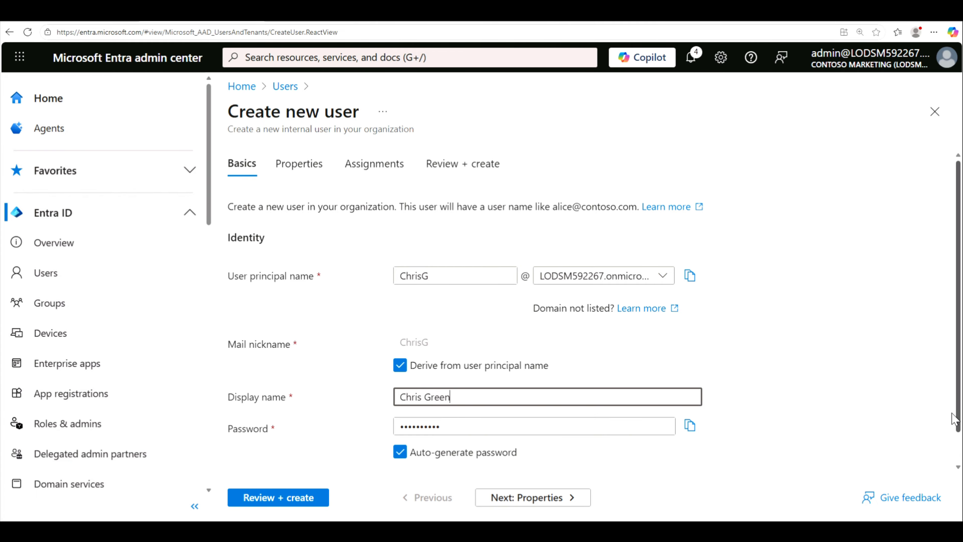
Step: Copy the new user's auto-generated password and paste it into a separate text window for safekeeping
scroll(952, 436, "down", 1)
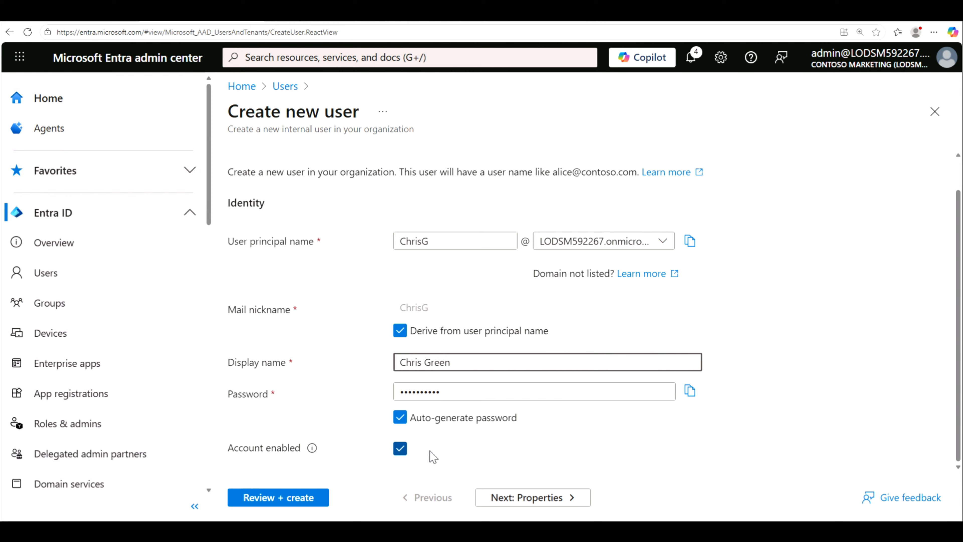
left_click(690, 391)
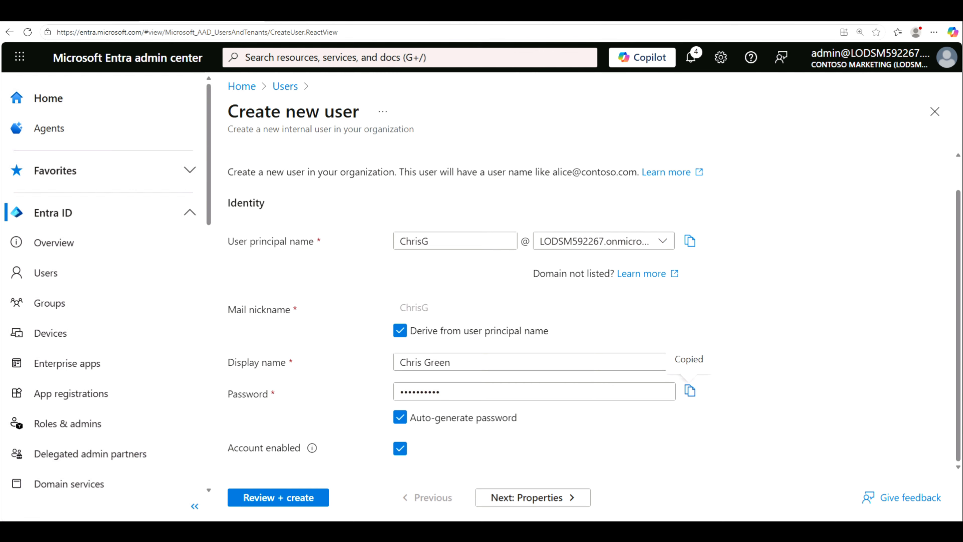
key("super")
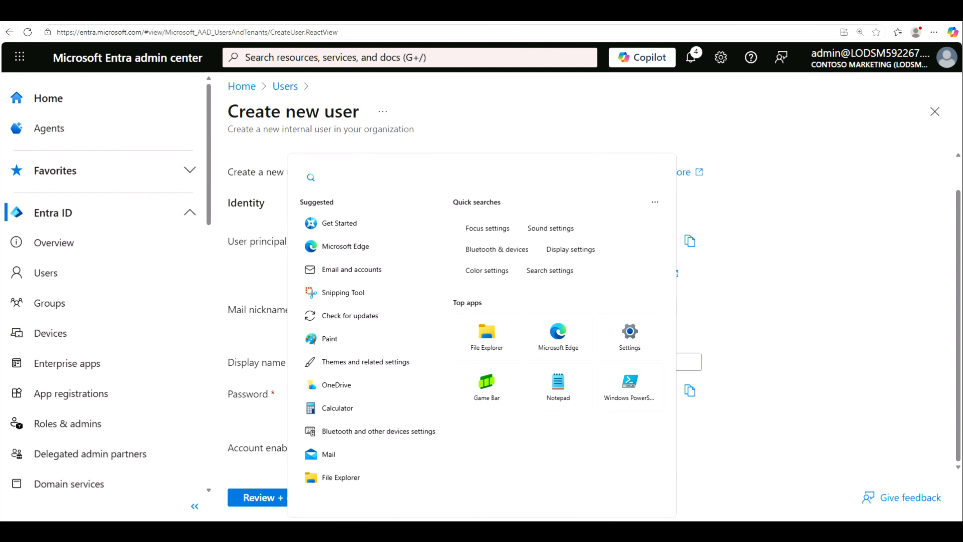
key("Escape")
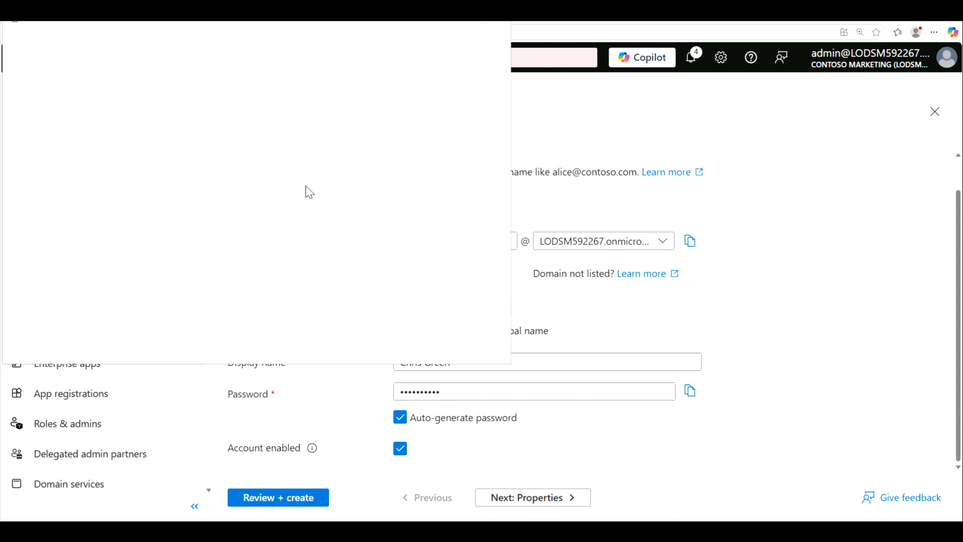
key("ctrl+v")
left_click(457, 19)
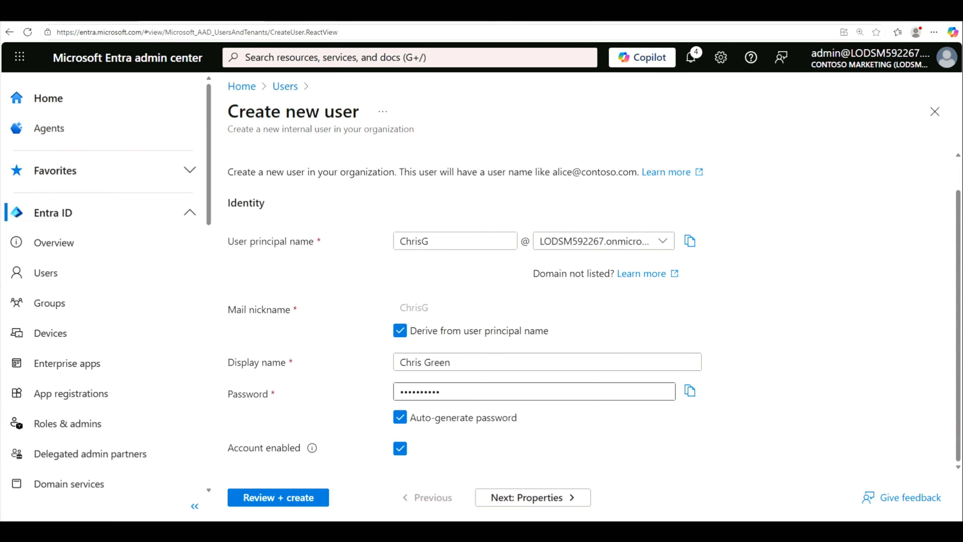
Step: Review the new user's details, create the account and dismiss the notification
left_click(280, 504)
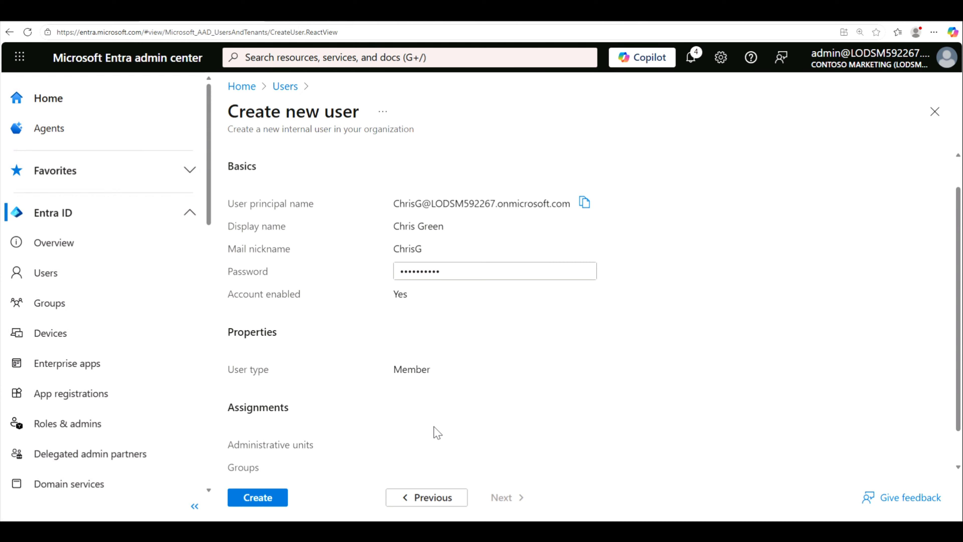
scroll(434, 433, "down", 1)
left_click(258, 498)
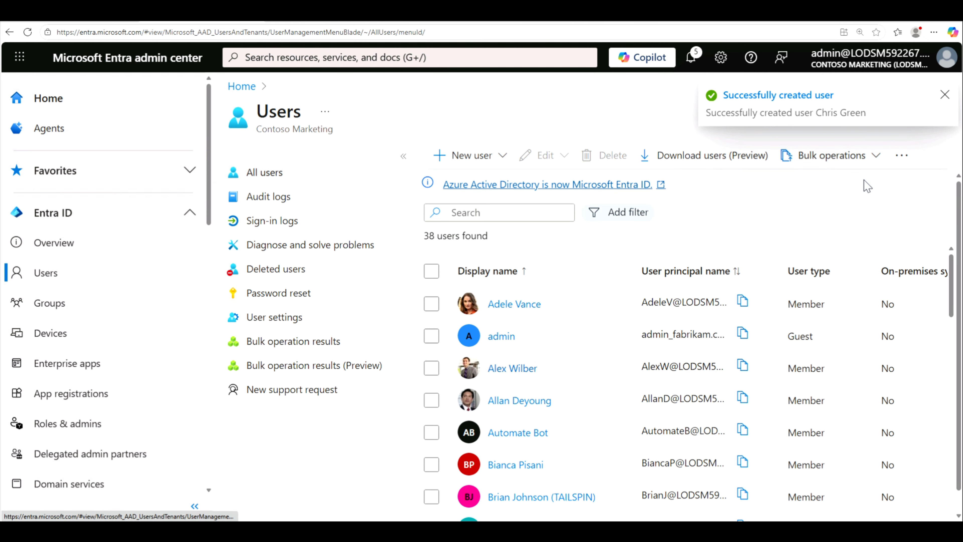
left_click(945, 95)
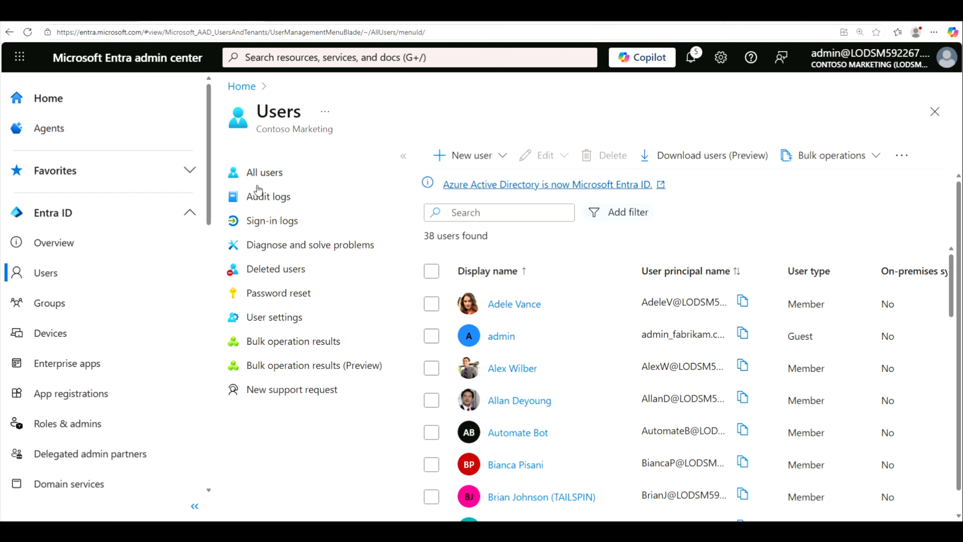
Step: Search the users list by the new user's first name
left_click(460, 211)
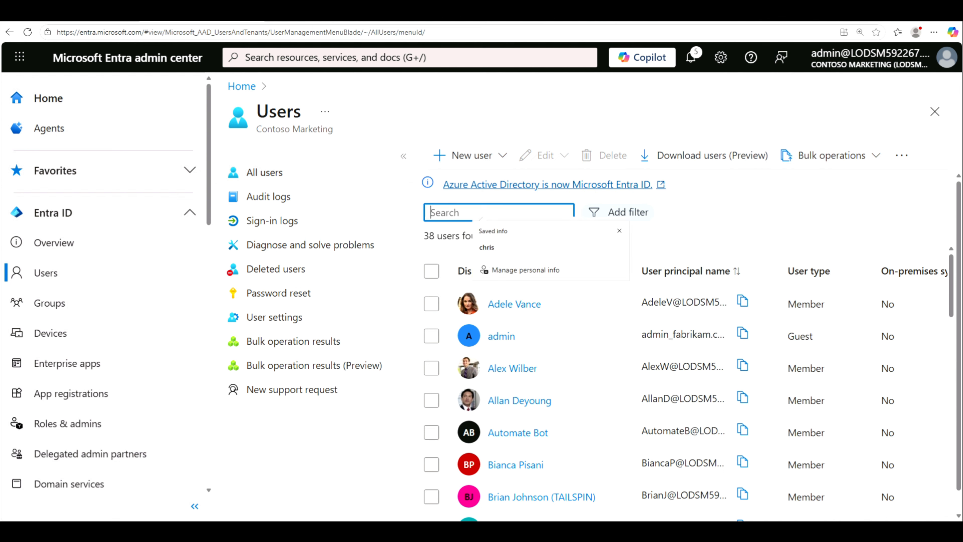
left_click(490, 248)
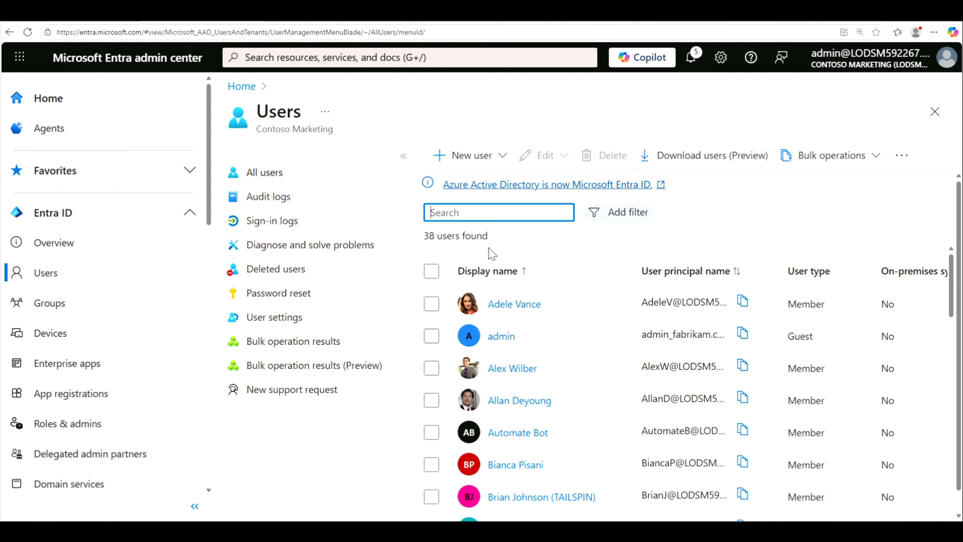
left_click(460, 215)
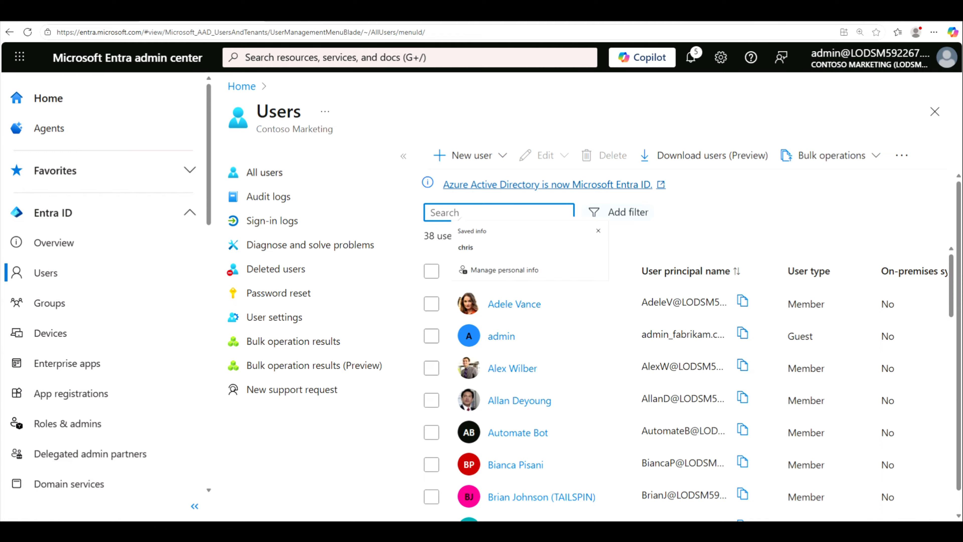
type("Chris")
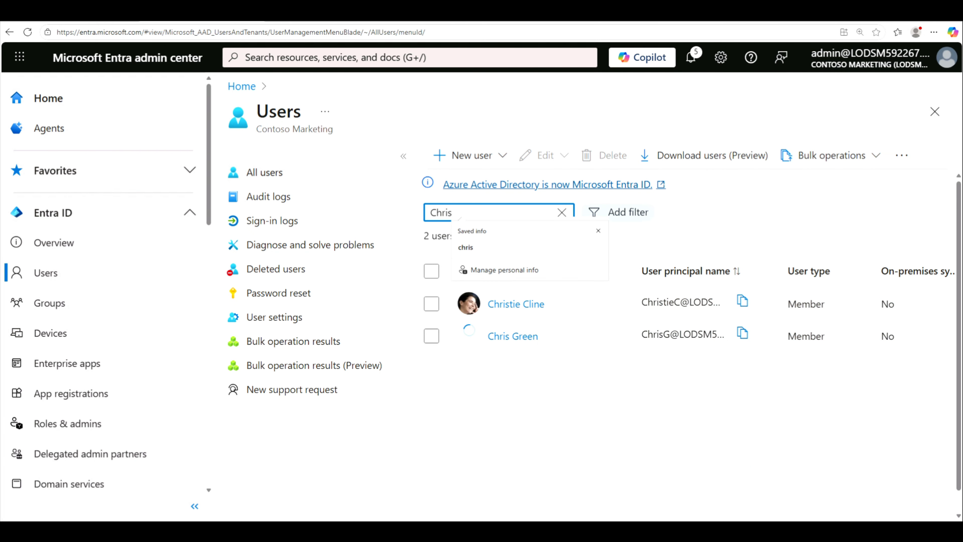
left_click(535, 403)
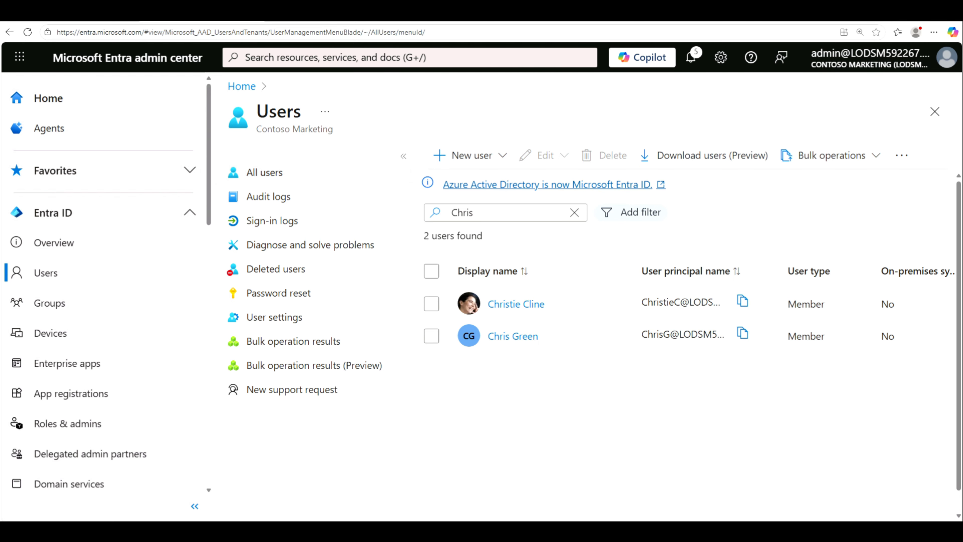
left_click(934, 32)
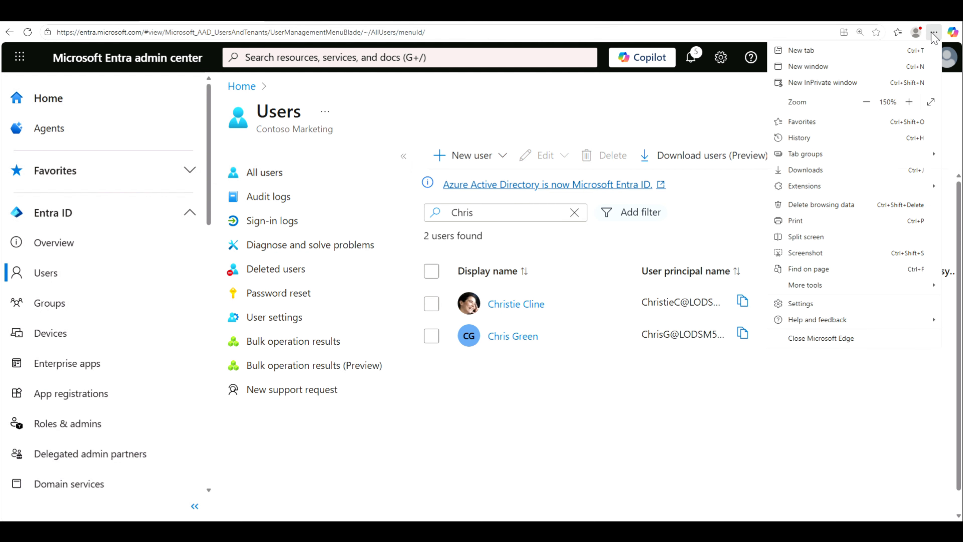
left_click(831, 85)
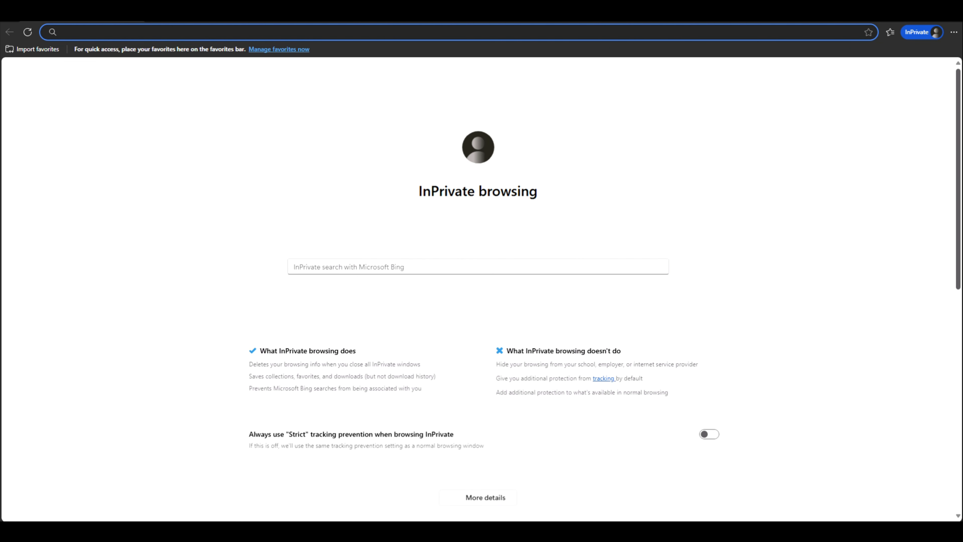
type("https://entra.microsoft.co")
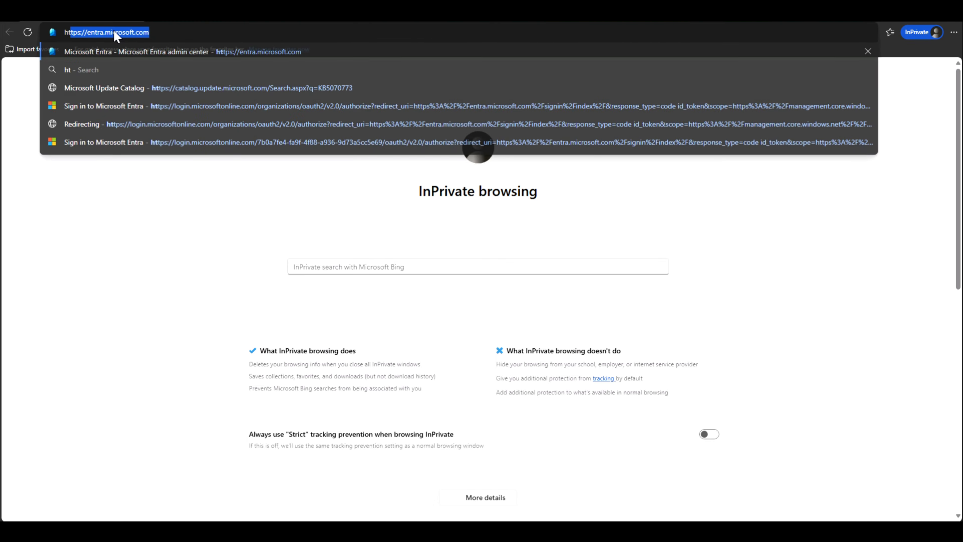
type("m")
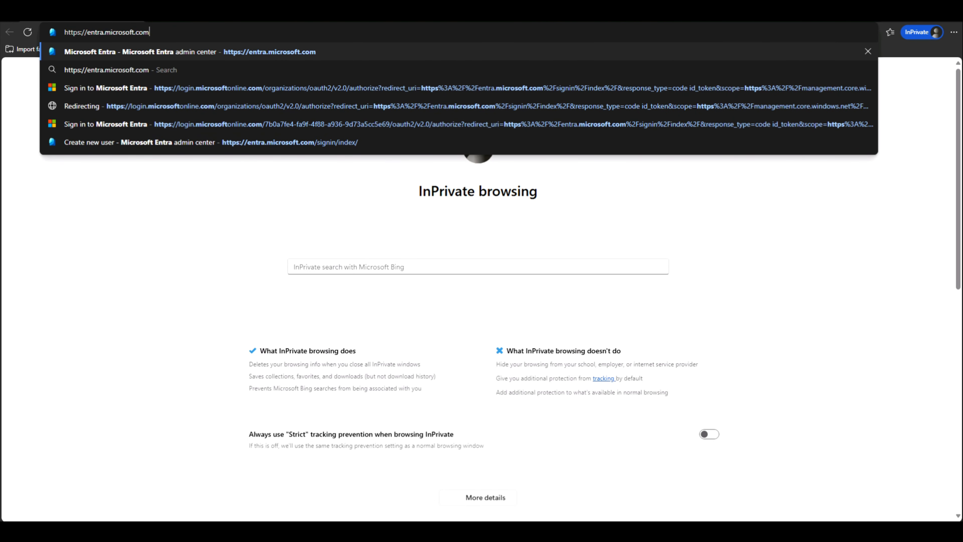
key("Return")
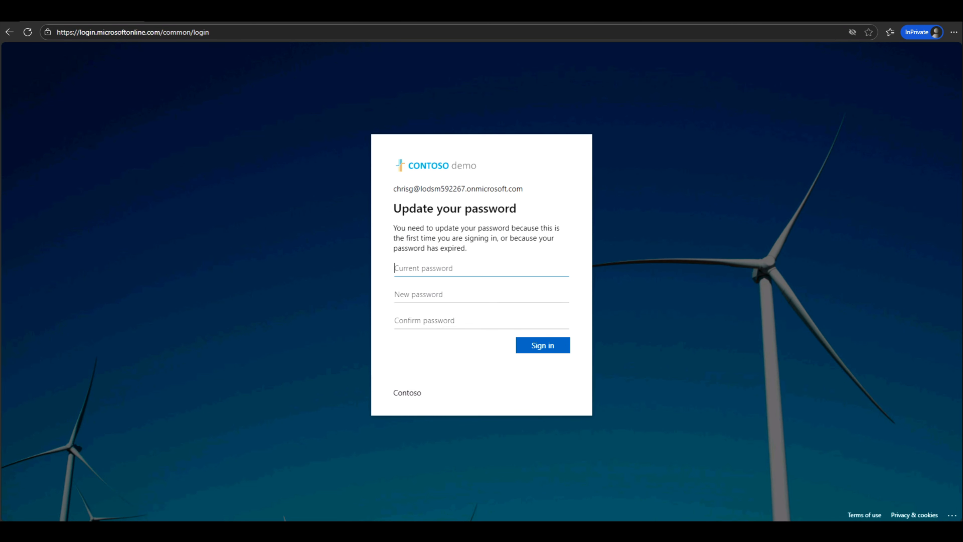
Step: Enter the temporary current password, a new password and its confirmation for the new user, and submit the update
key("ctrl+v")
left_click(418, 295)
type("••")
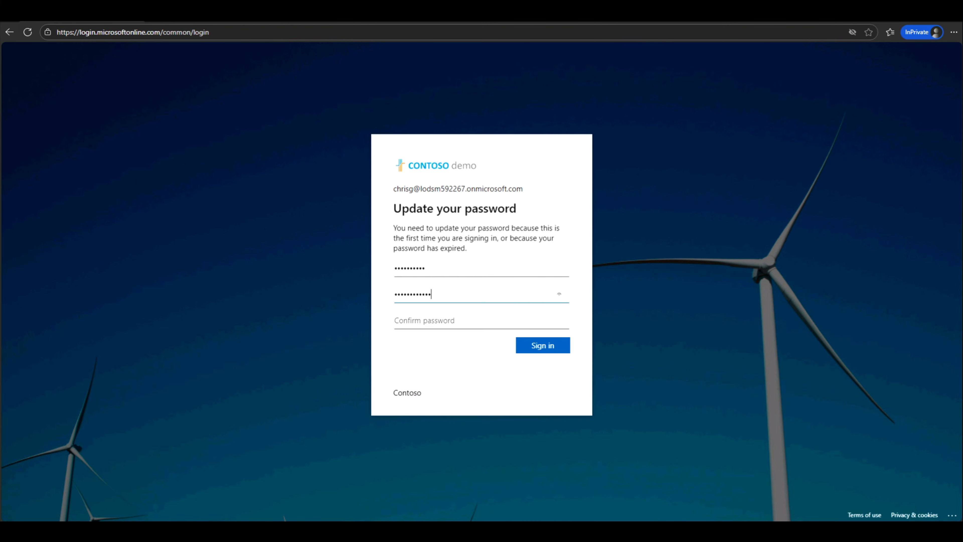
left_click(425, 321)
type("••")
left_click(543, 346)
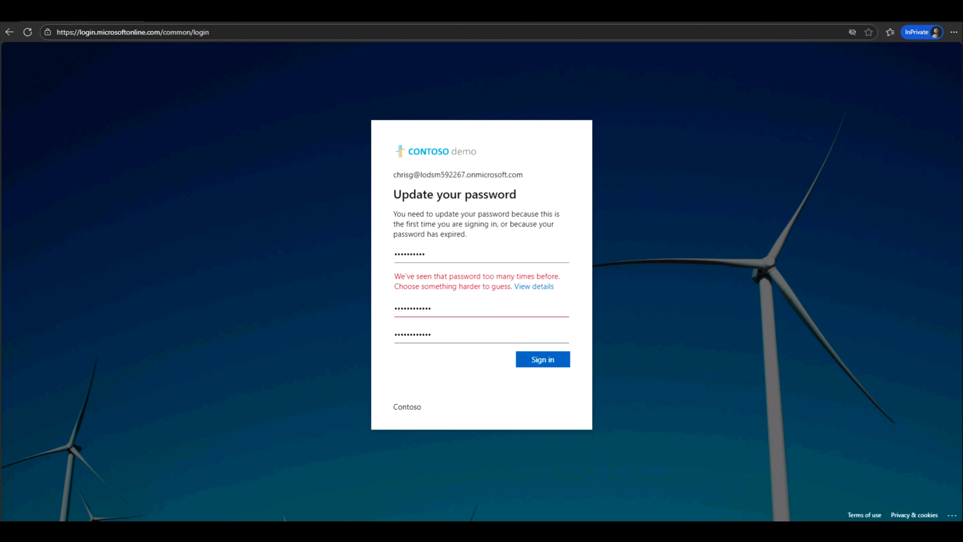
Step: Replace the new password and its confirmation with a harder-to-guess password and sign in
left_click(482, 308)
left_click_drag(482, 309, 380, 309)
type("•••")
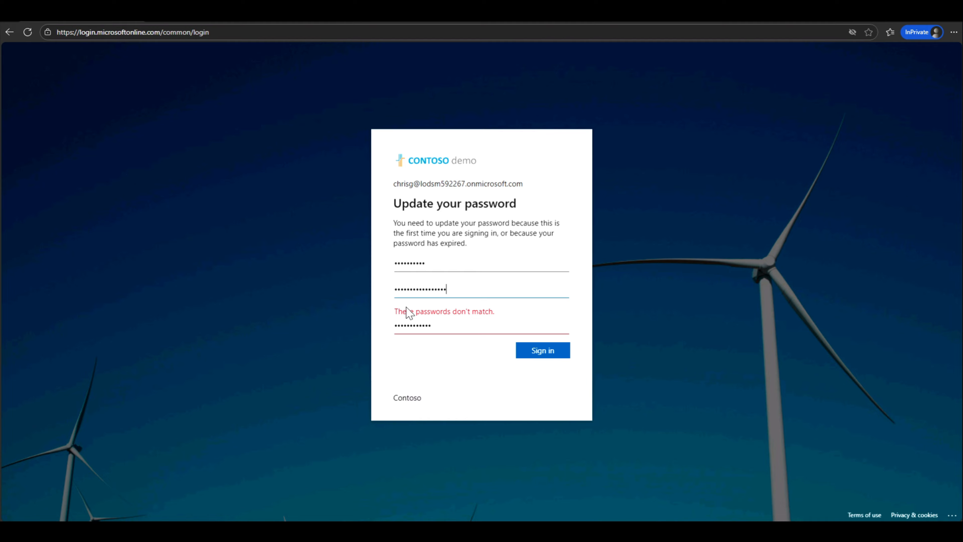
left_click_drag(432, 325, 386, 331)
type("•")
type("•")
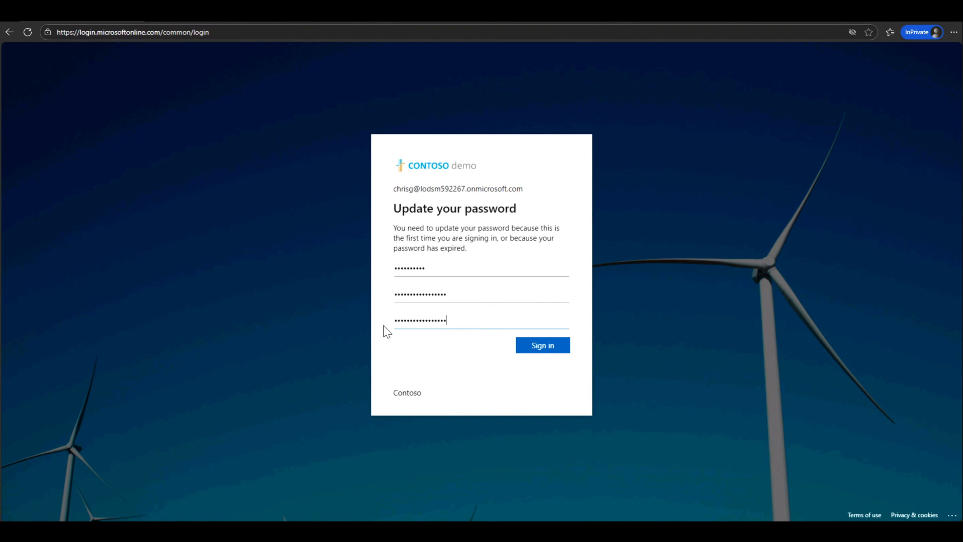
left_click(549, 349)
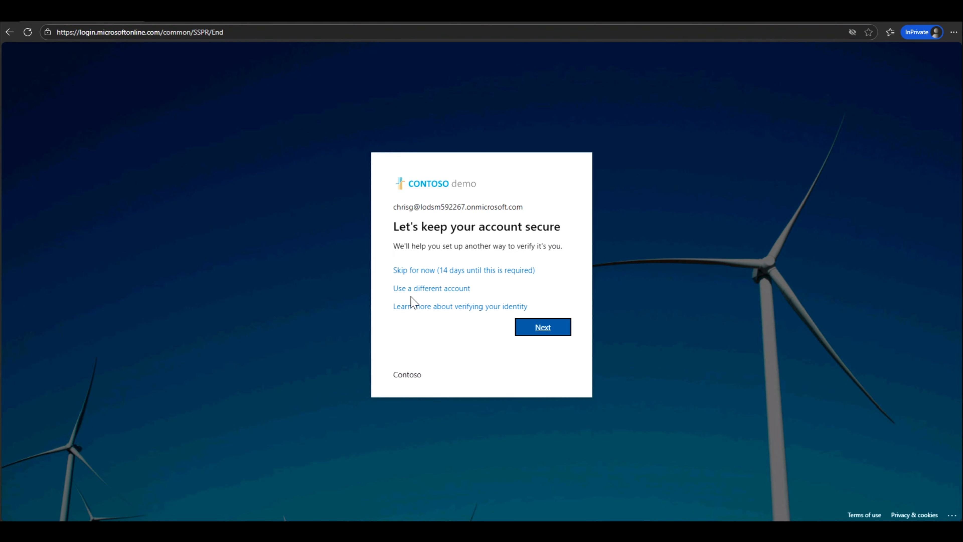
Step: Skip the extra verification setup while choosing to stay signed in, and continue from the account security page
left_click(425, 272)
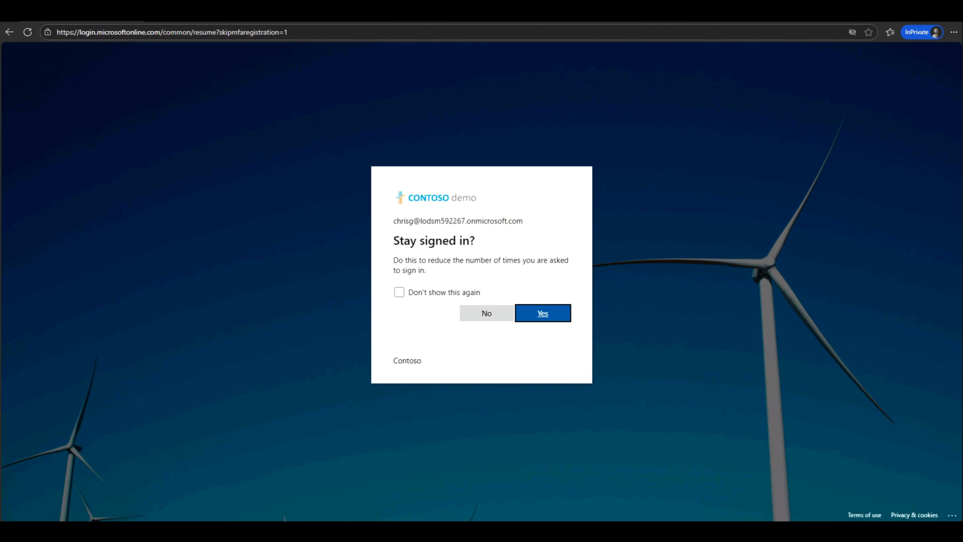
left_click(542, 313)
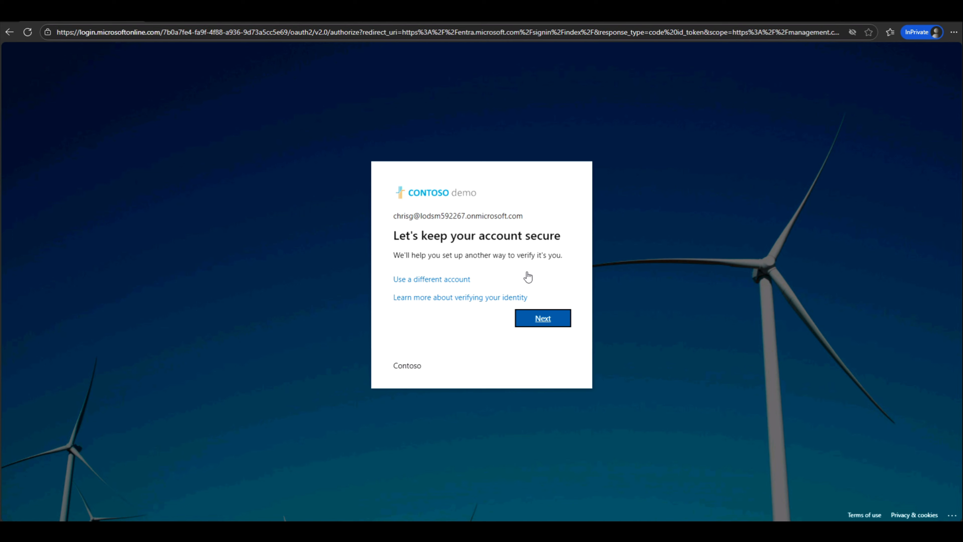
left_click(547, 322)
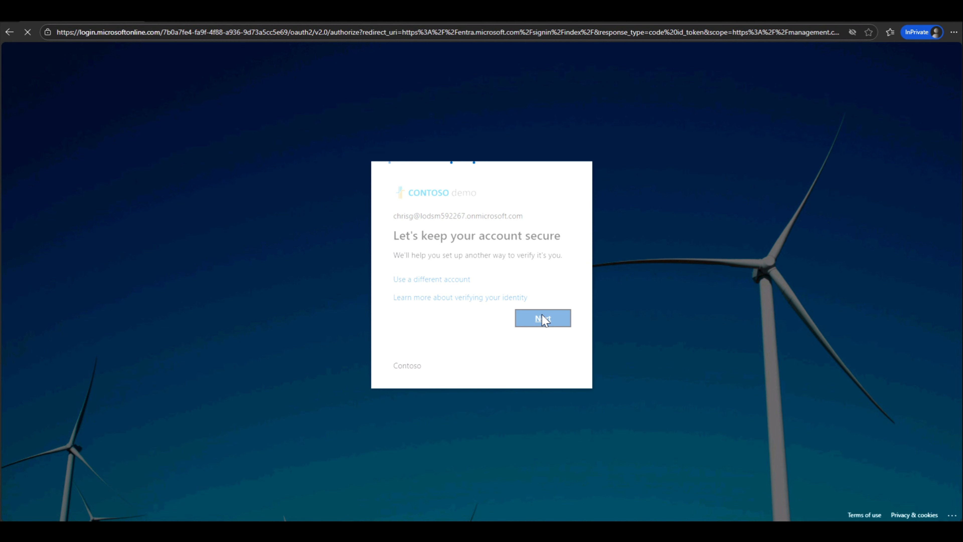
Step: Enlarge the sign-in page and set the account security registration page to 150% zoom
left_click(955, 32)
left_click(930, 103)
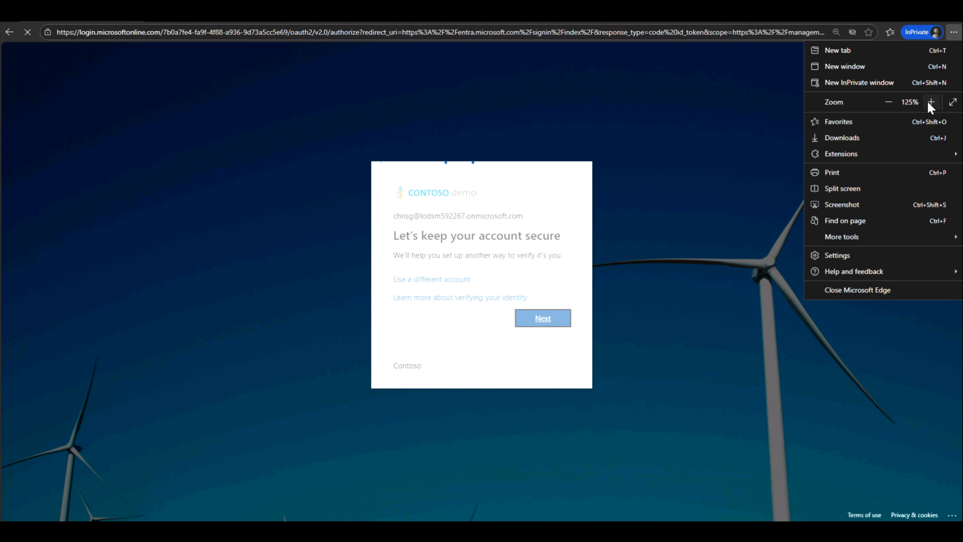
left_click(705, 280)
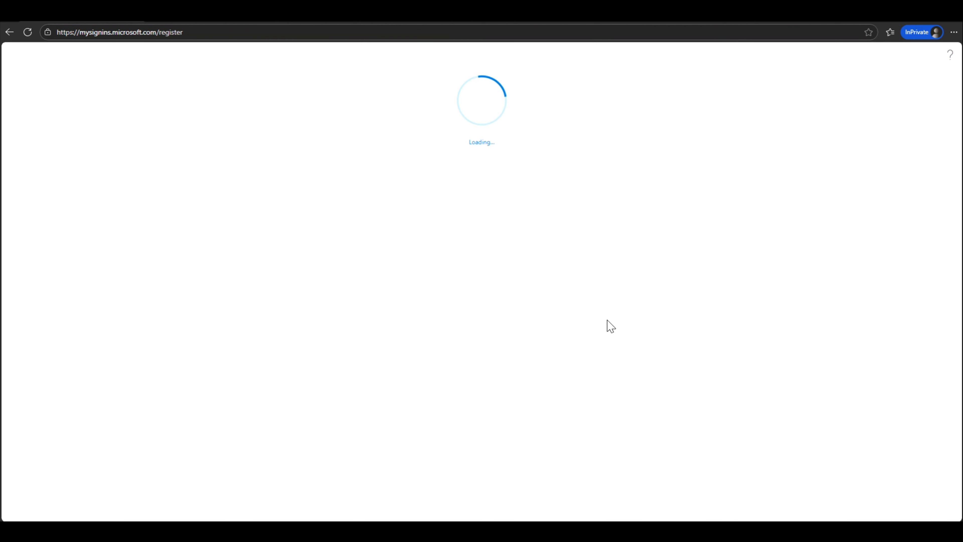
left_click(953, 34)
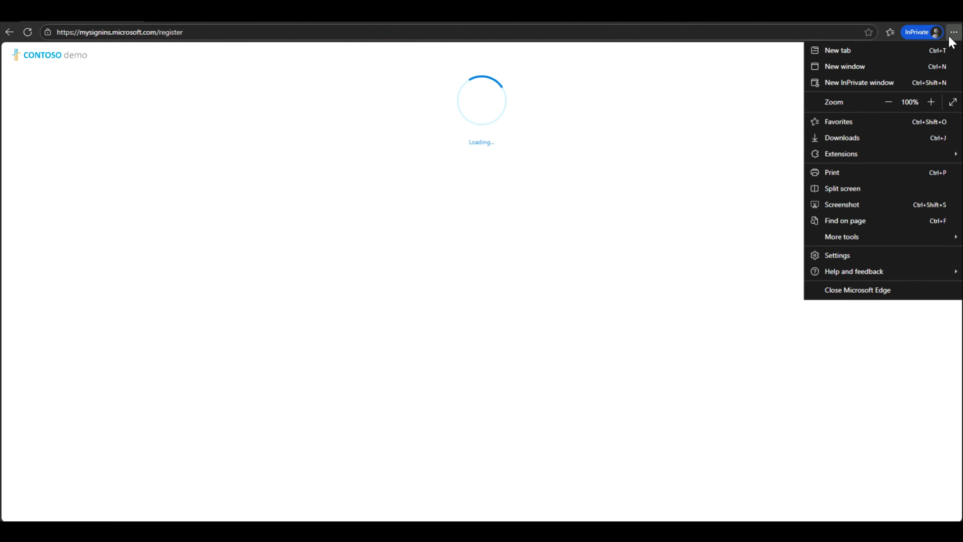
left_click(931, 102)
left_click(931, 101)
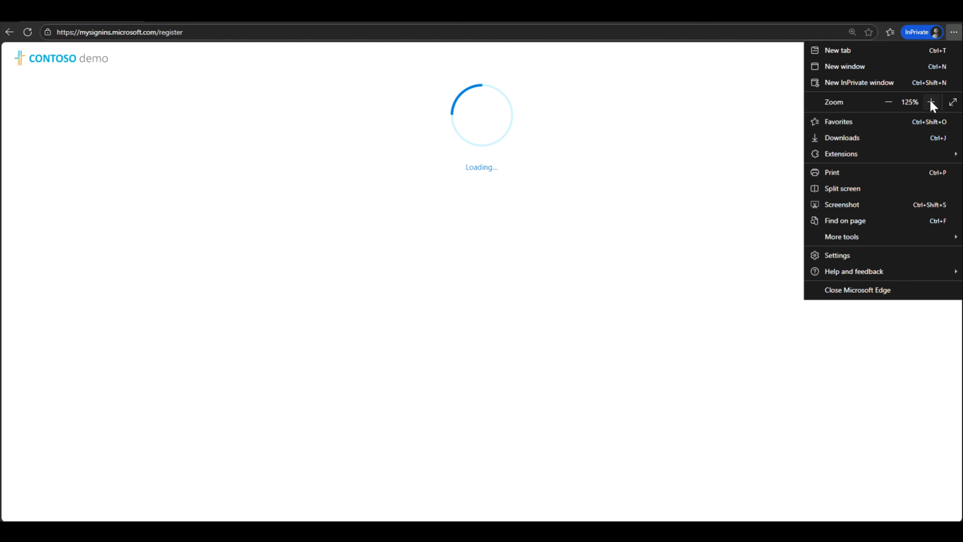
left_click(931, 101)
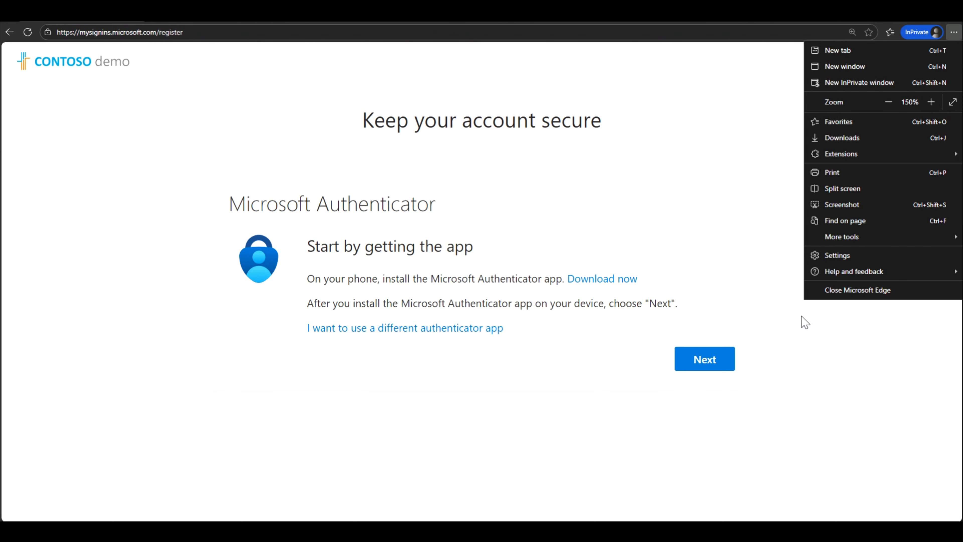
left_click(822, 323)
Step: Set up Microsoft Authenticator as the new user's sign-in method and finish signing in to the Entra admin center
left_click(705, 363)
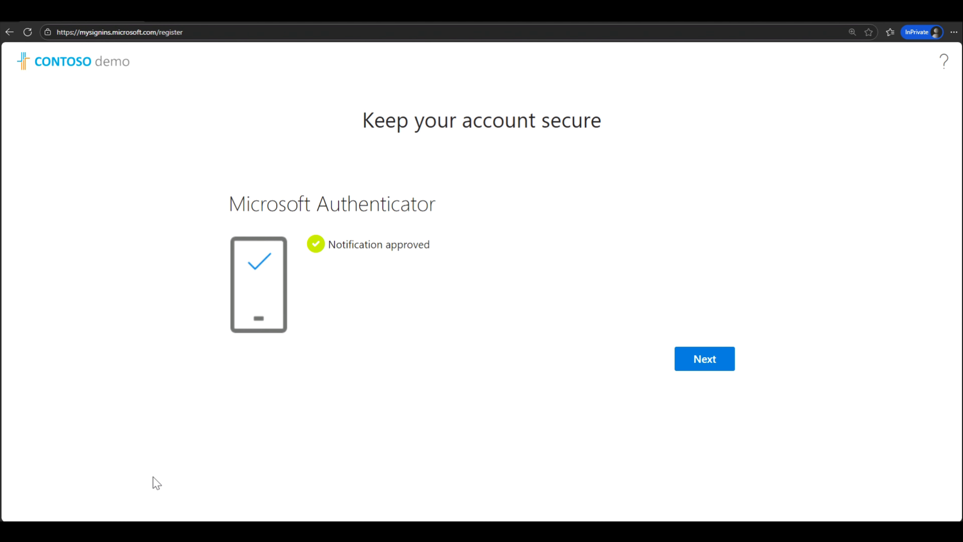
left_click(703, 366)
left_click(707, 360)
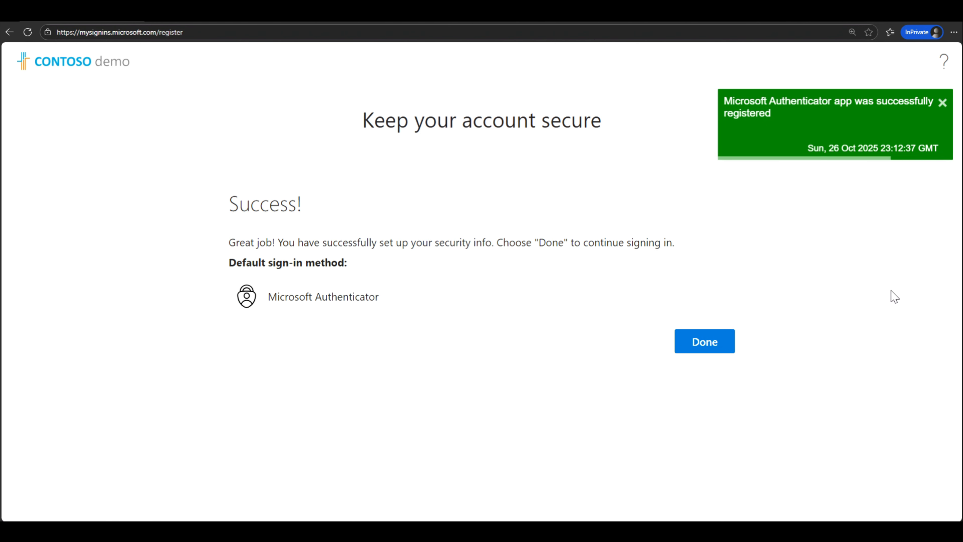
left_click(705, 342)
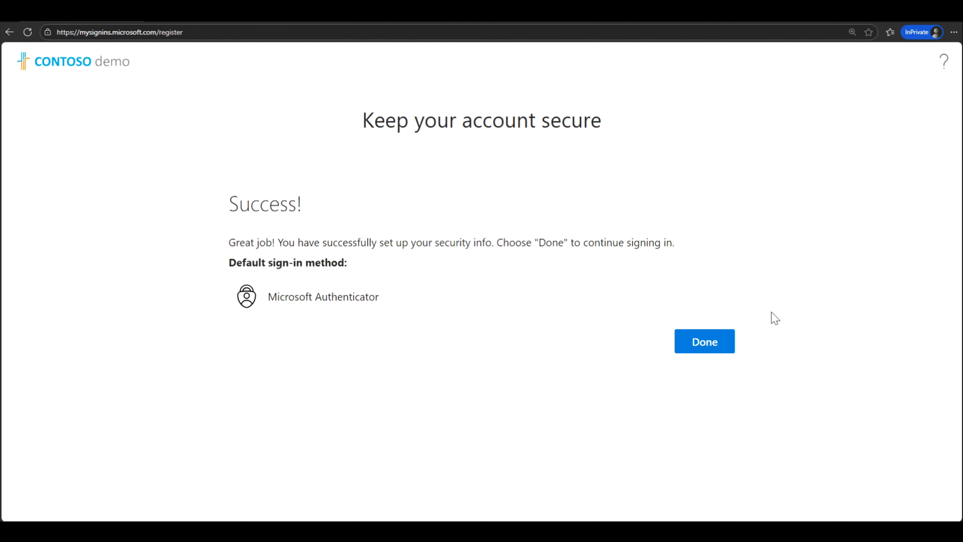
left_click(706, 339)
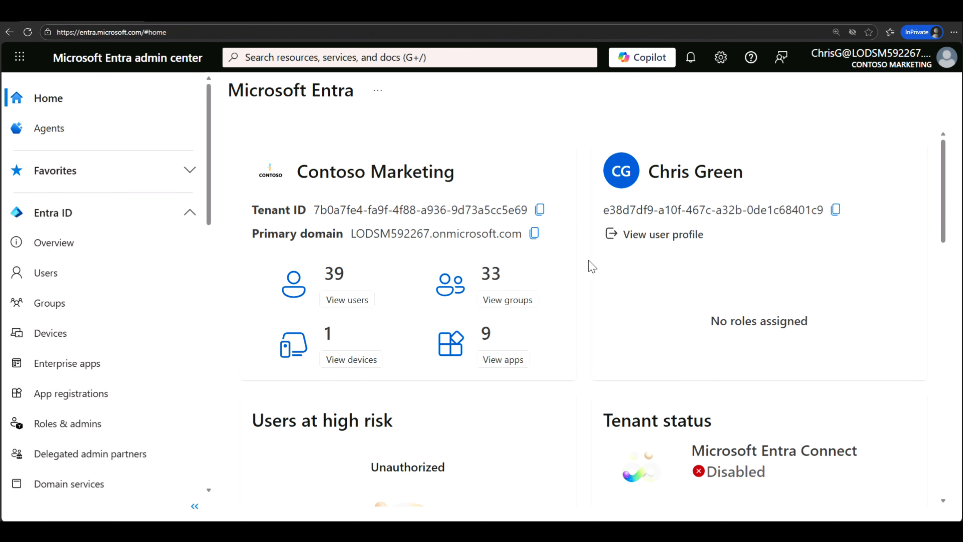
Step: Check in Enterprise applications whether the new user can create their own application, and view the application user settings
left_click(62, 369)
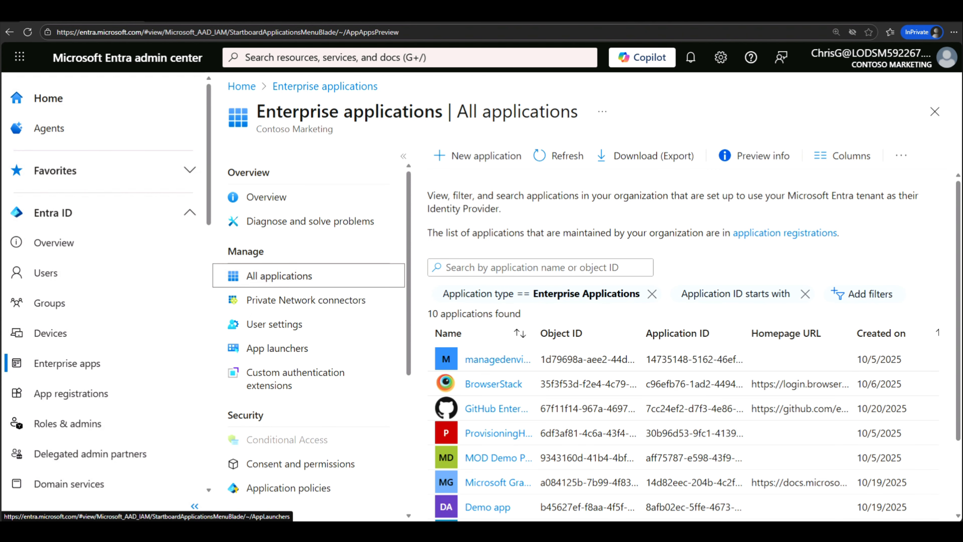
left_click(443, 163)
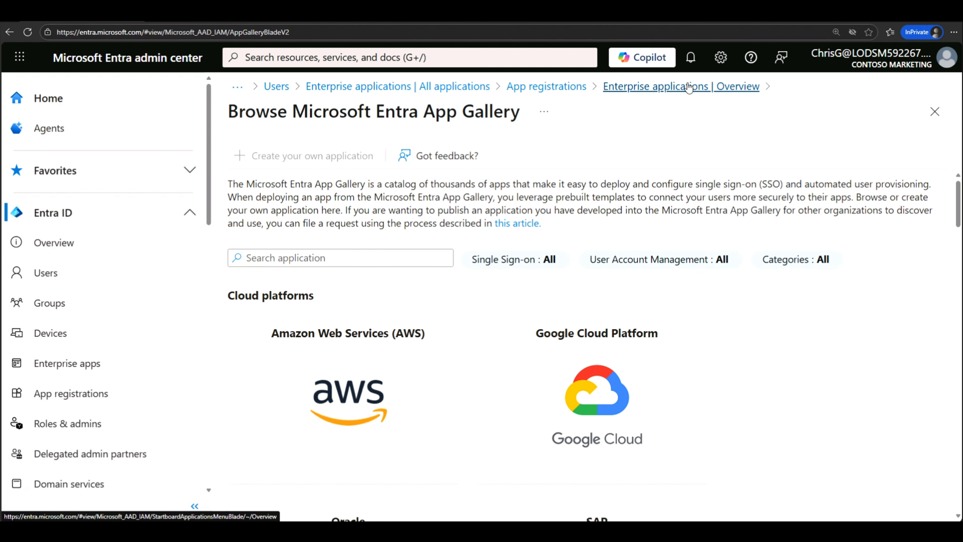
left_click(688, 88)
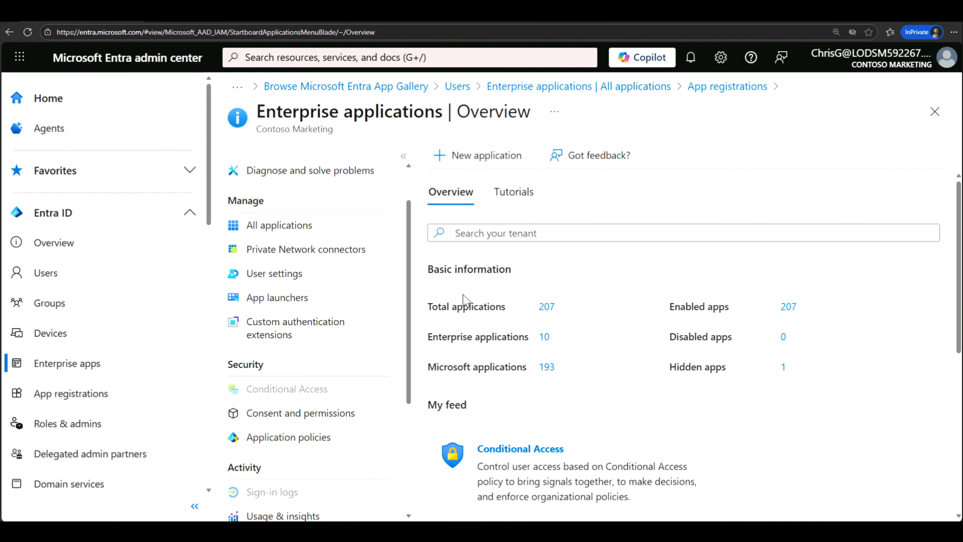
left_click(285, 278)
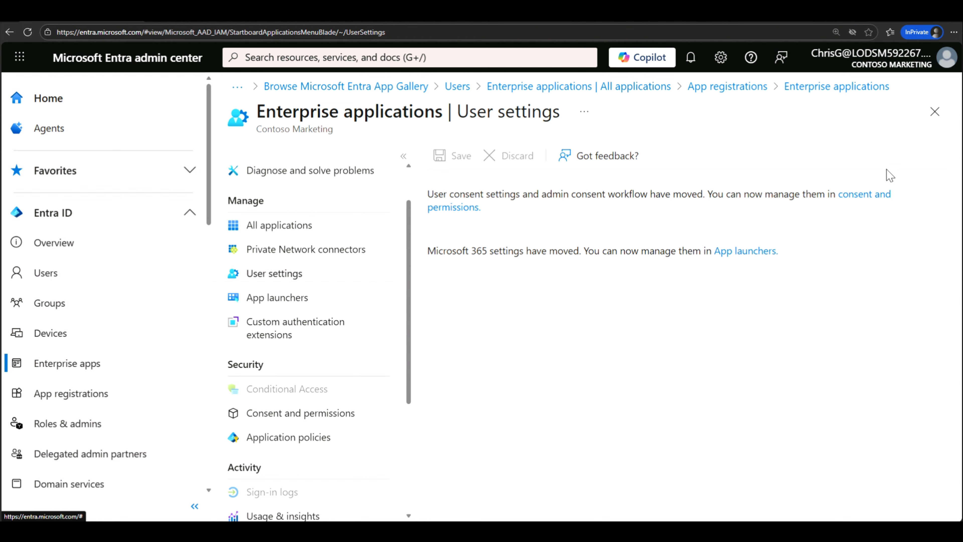
Step: Switch to the administrator's browser window and open the assigned roles of the newly created user
mouse_move(472, 532)
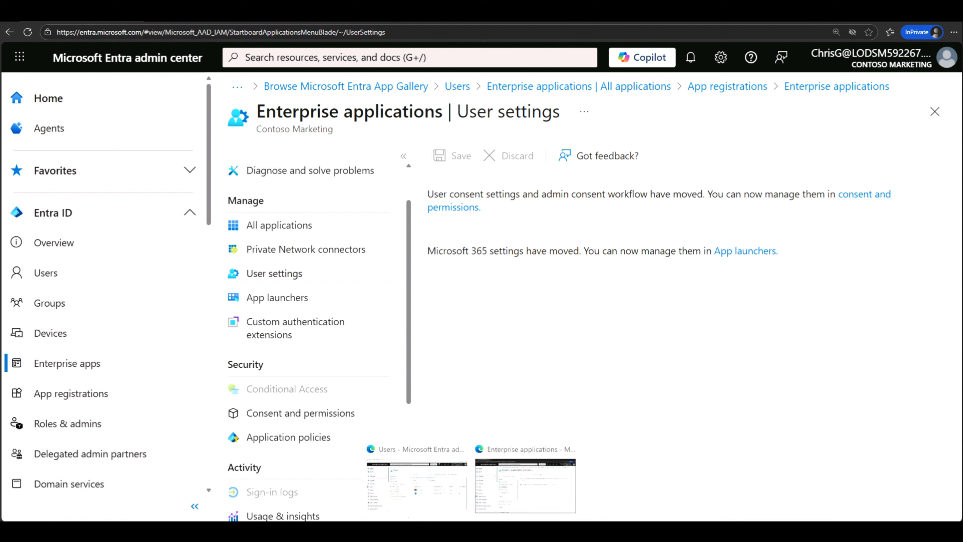
left_click(439, 506)
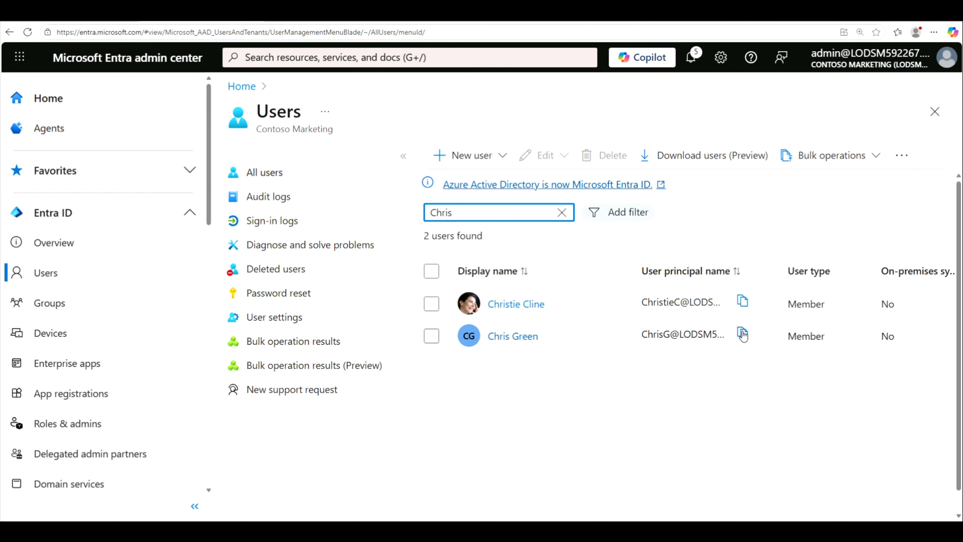
left_click(513, 336)
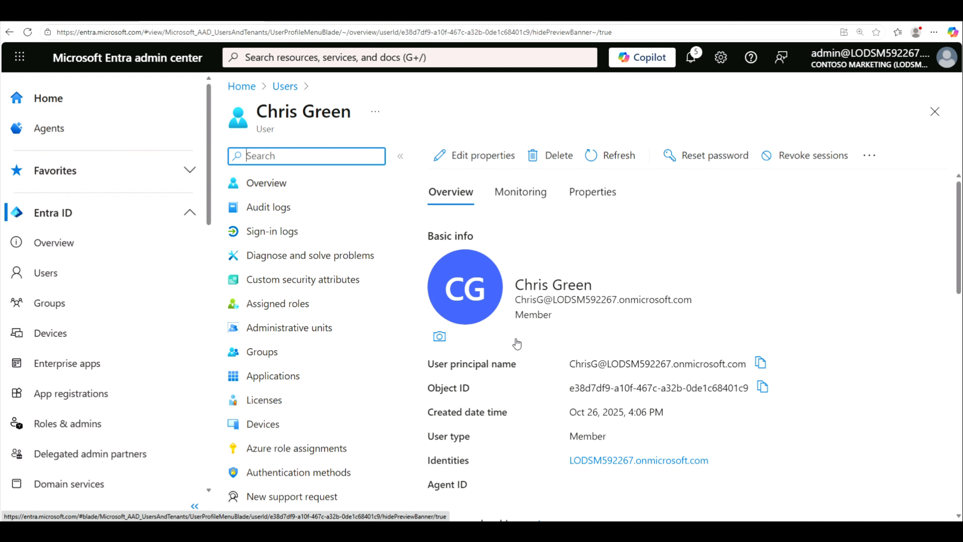
left_click(280, 310)
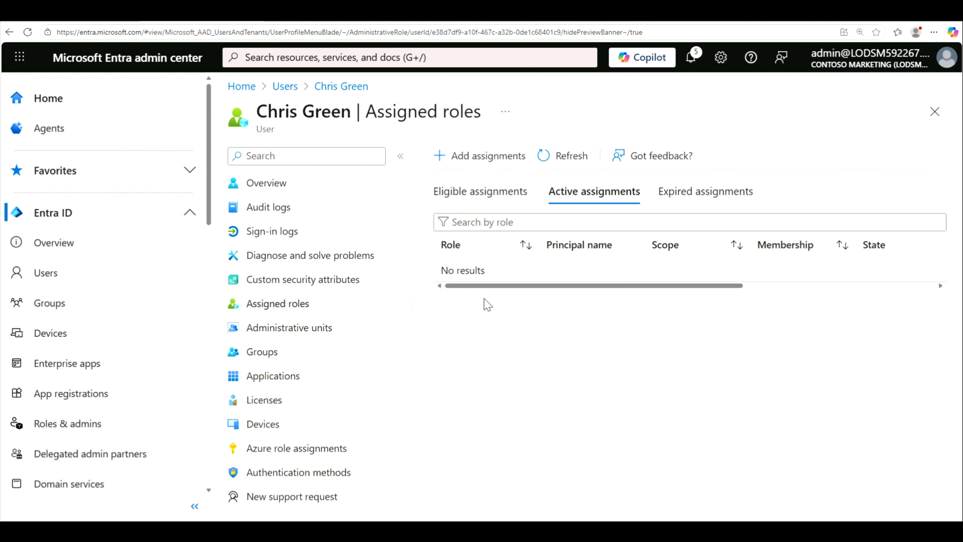
Step: Start a role assignment for the user with the Application Administrator role at Directory scope and continue to its settings
left_click(481, 157)
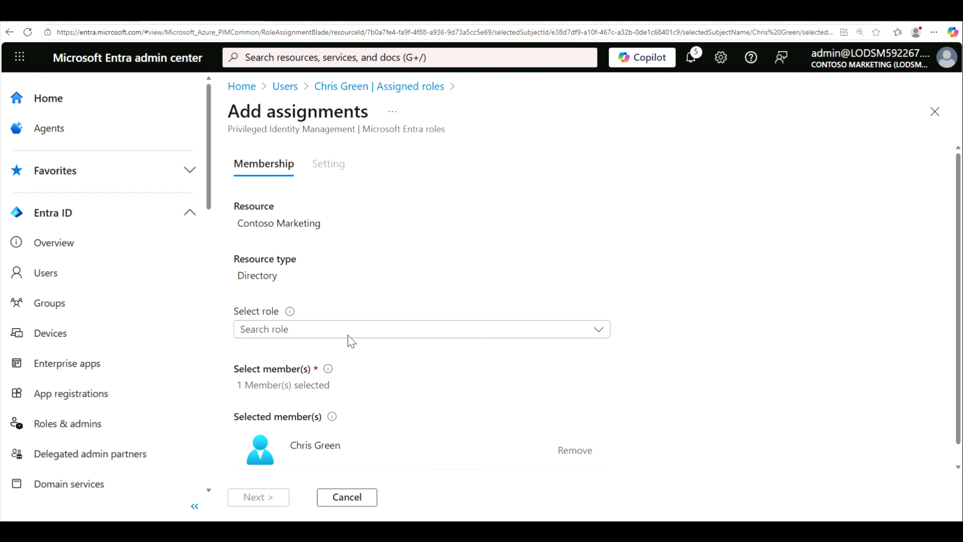
left_click(599, 330)
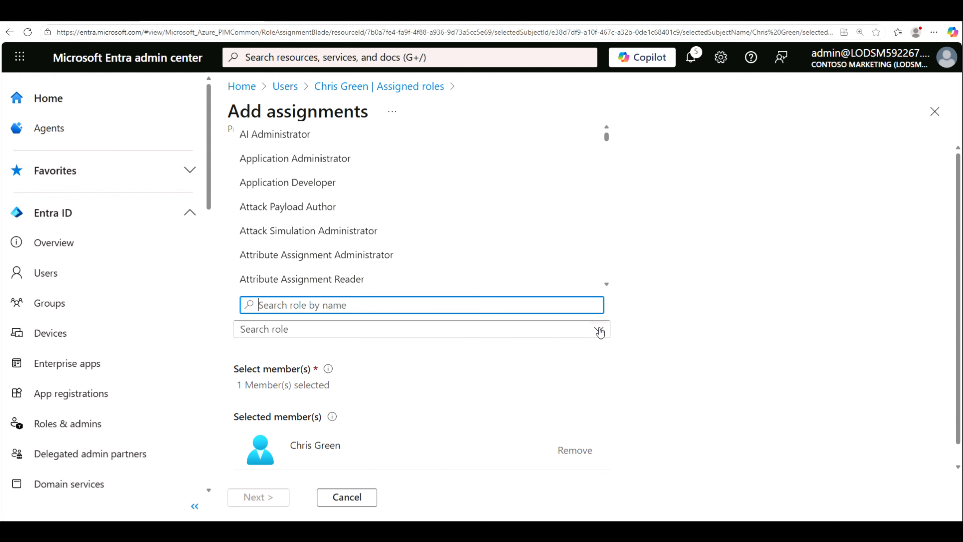
left_click(283, 160)
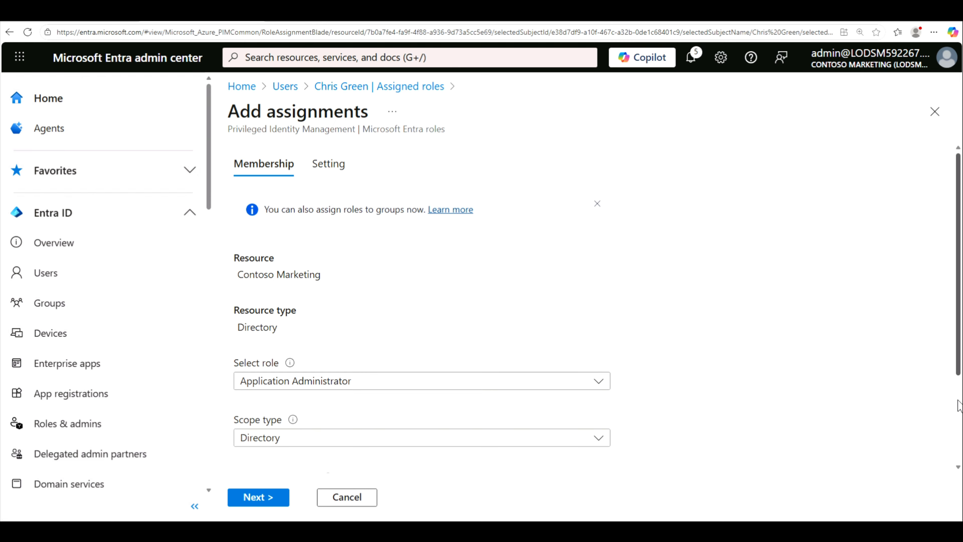
scroll(956, 402, "down", 2)
scroll(596, 397, "down", 1)
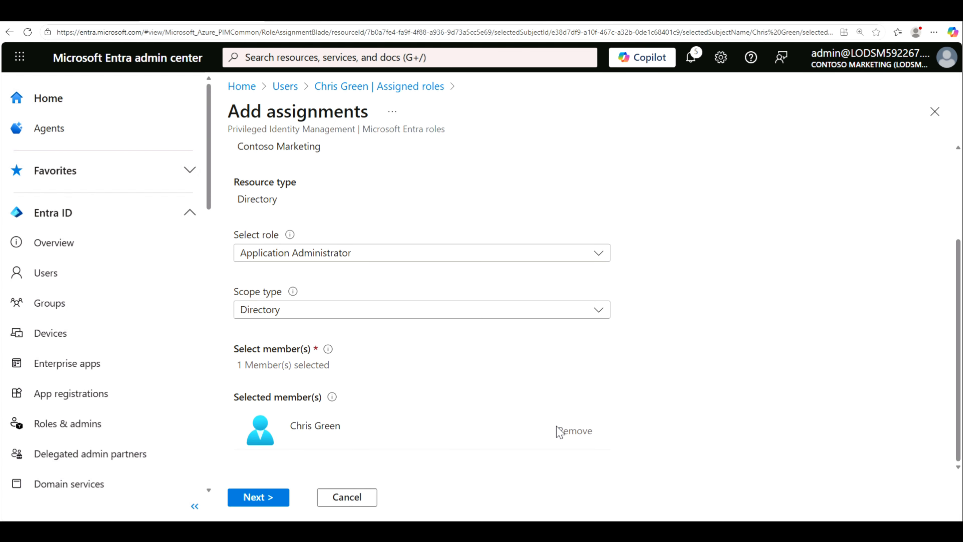
left_click(261, 500)
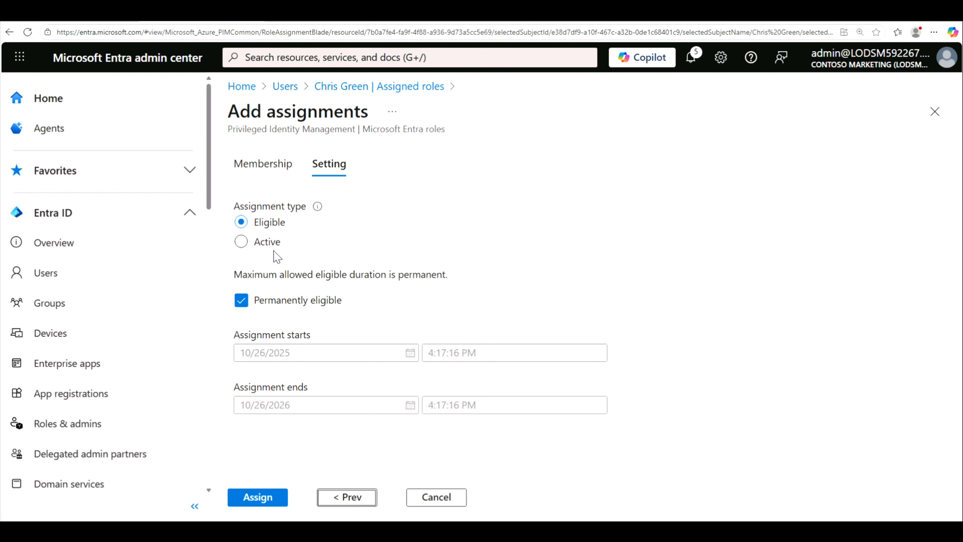
left_click(241, 242)
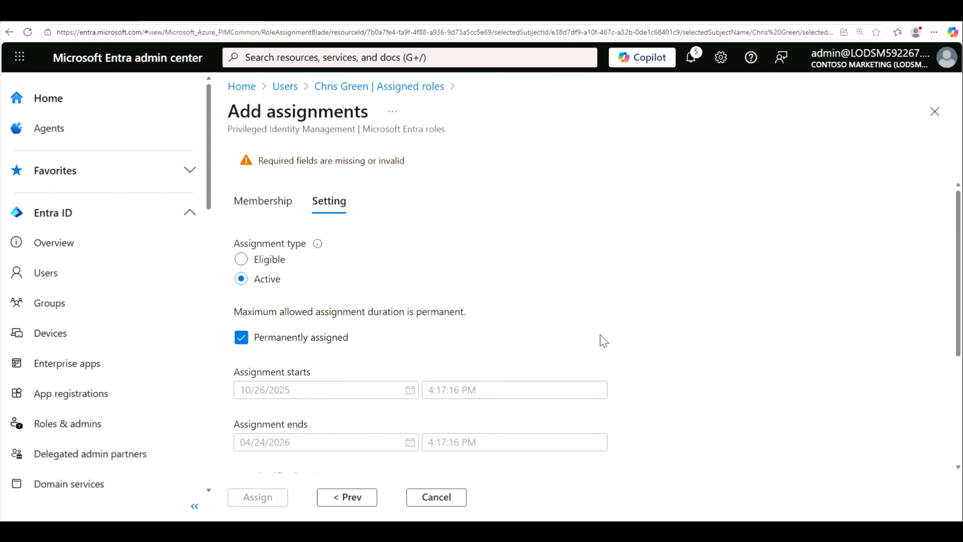
scroll(601, 336, "down", 5)
scroll(363, 281, "up", 5)
left_click(241, 337)
left_click(243, 340)
left_click(243, 340)
left_click(248, 263)
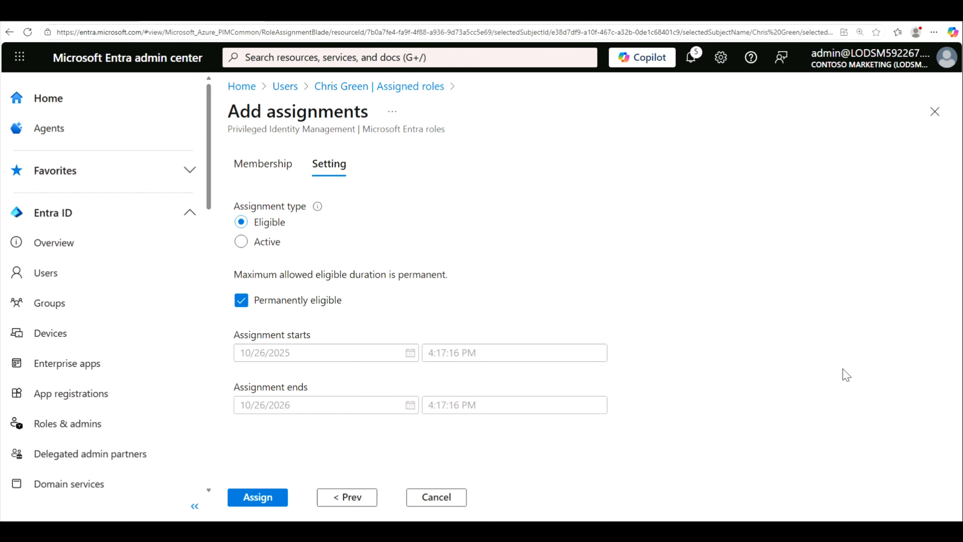
Step: Assign the role as permanently eligible, refresh the list, and review the user's eligible and active assignments
left_click(258, 503)
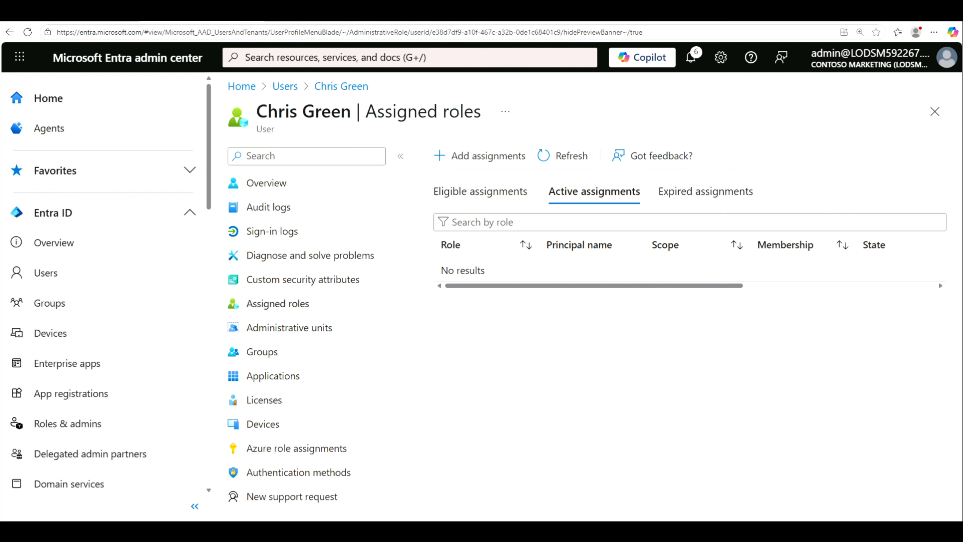
left_click(556, 158)
left_click(483, 197)
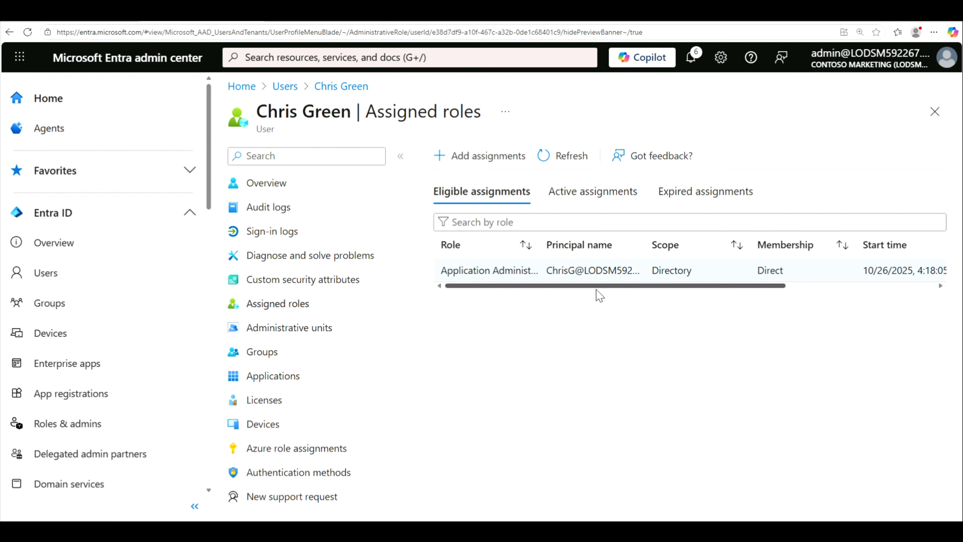
left_click_drag(658, 286, 889, 288)
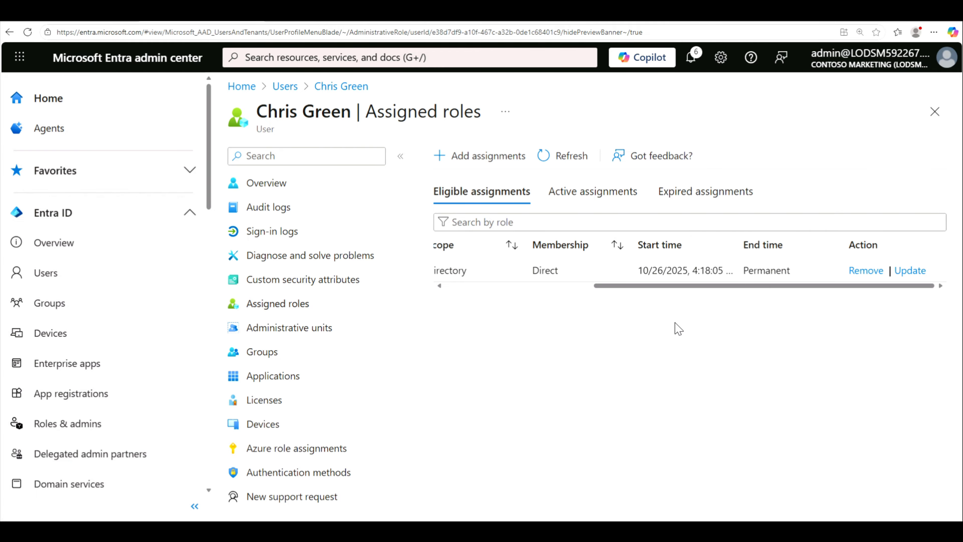
left_click(589, 194)
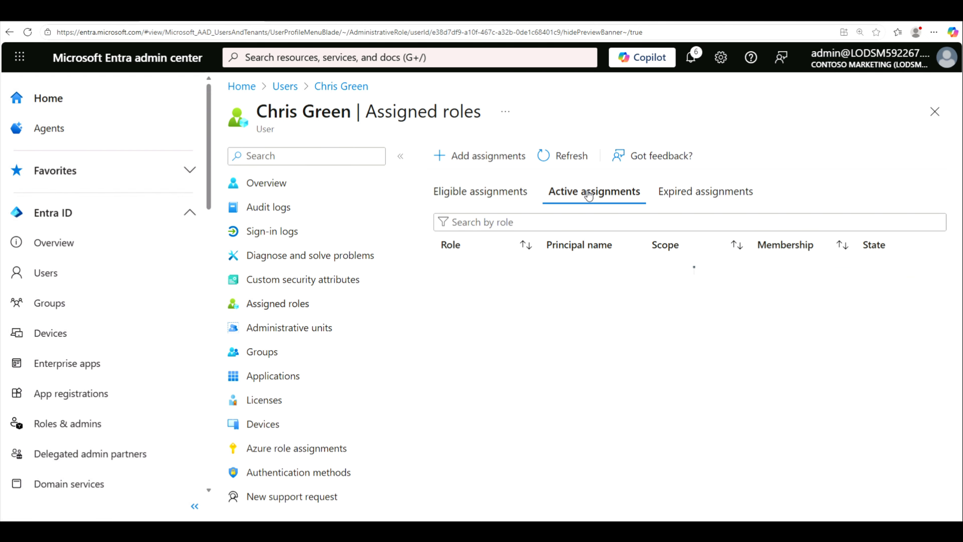
left_click(497, 194)
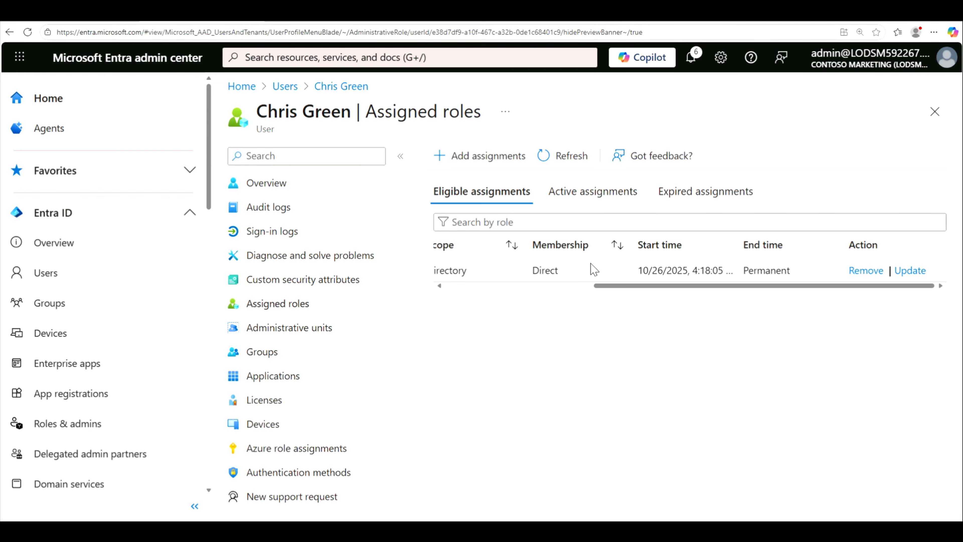
Step: Update the user's Application Administrator assignment to Active and permanently assigned, enter the justification "Mgr Approve", and save
left_click(911, 271)
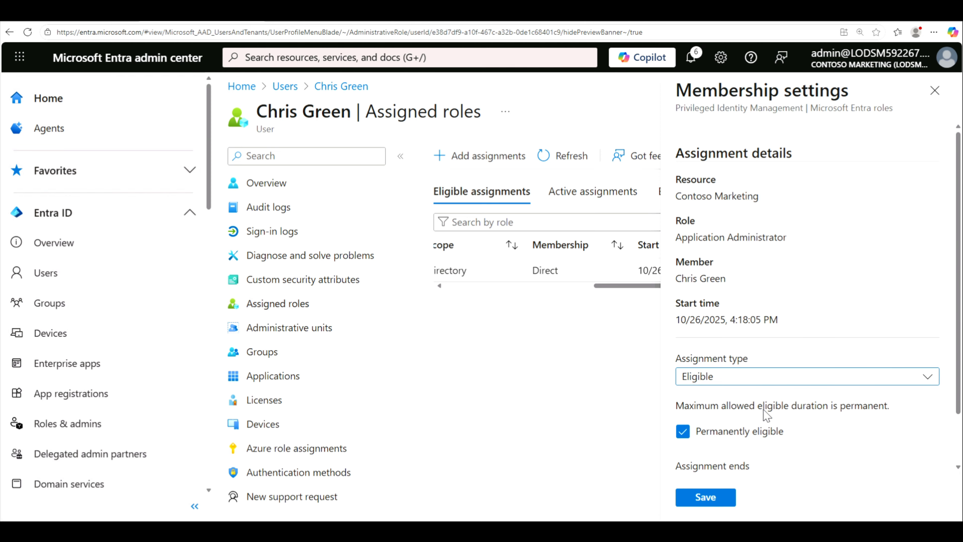
left_click(928, 381)
left_click(712, 423)
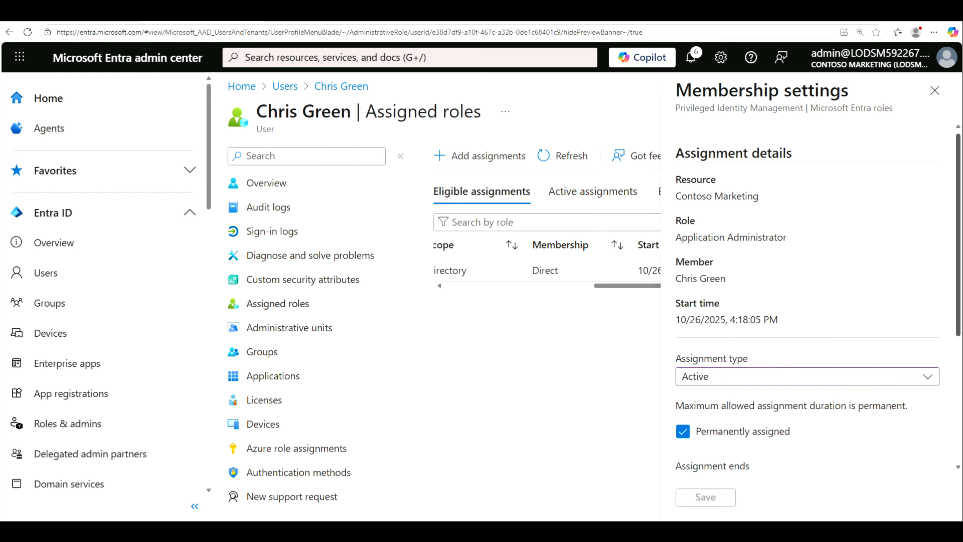
scroll(962, 458, "down", 2)
scroll(959, 421, "down", 5)
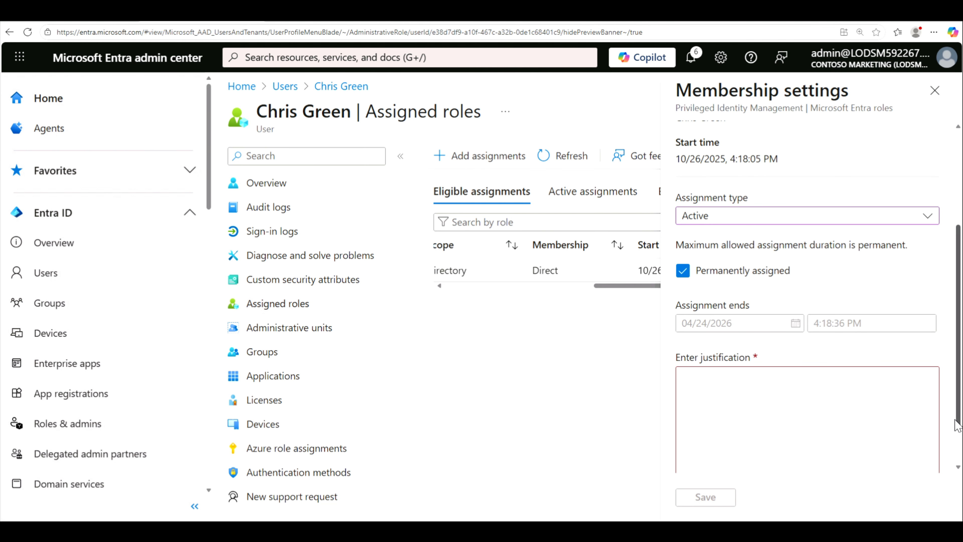
left_click(743, 362)
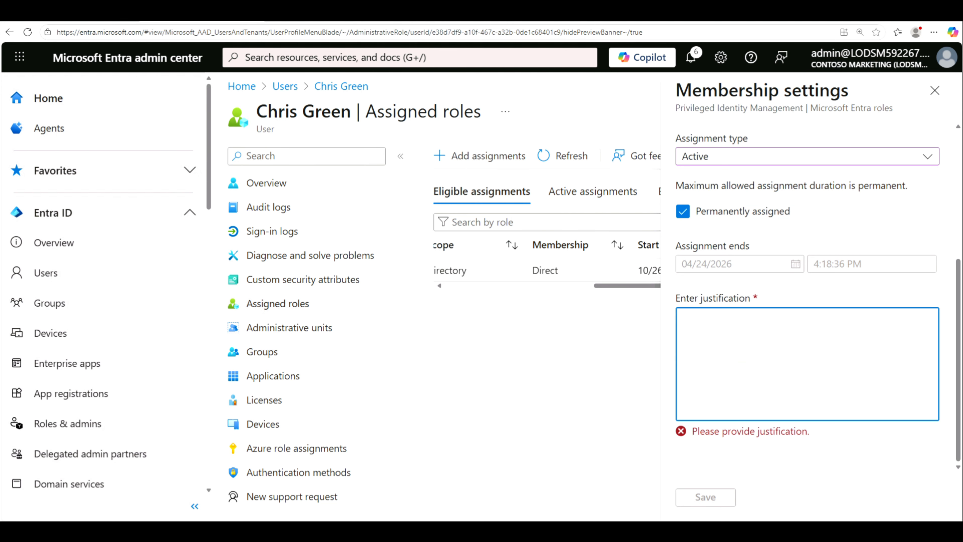
type("M")
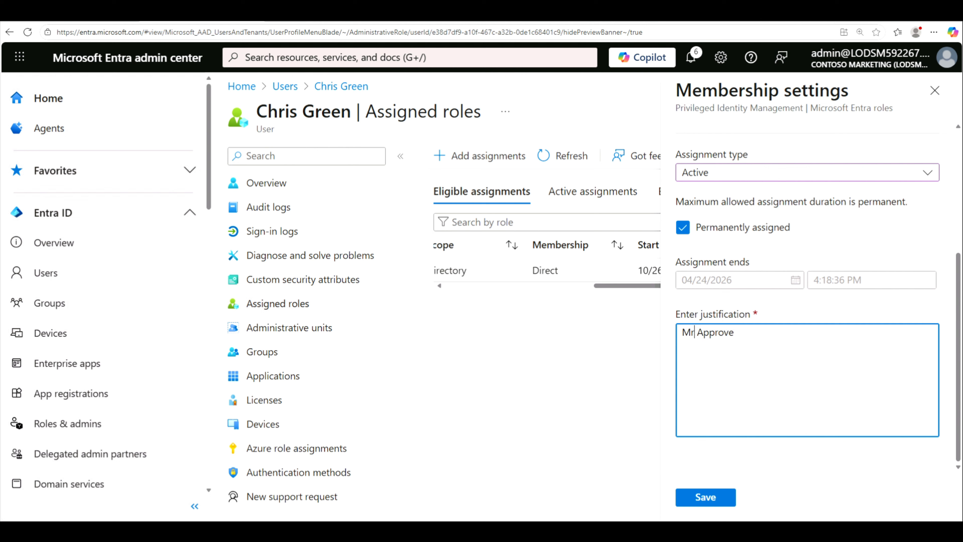
type("g")
left_click(706, 498)
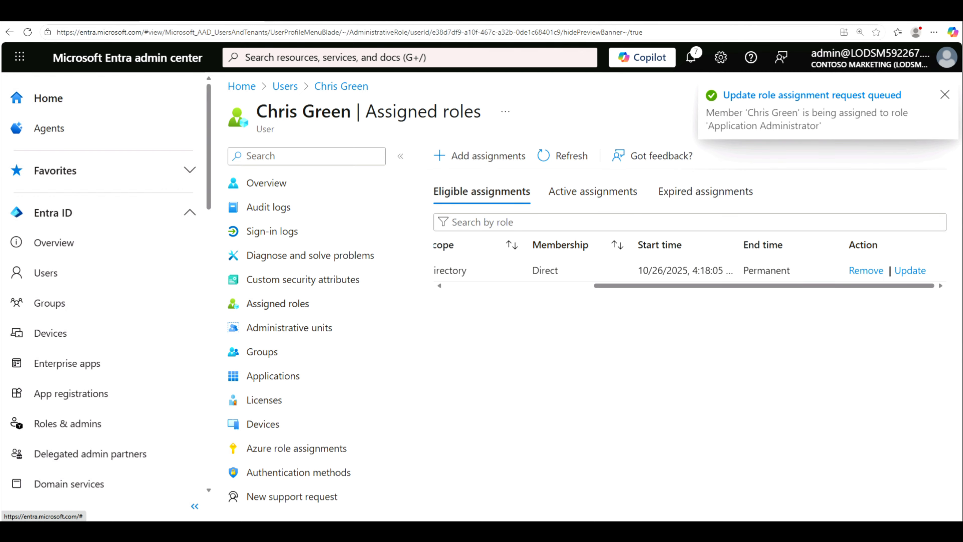
Step: Review the user's active role assignments and refresh the list
left_click(945, 99)
left_click(596, 205)
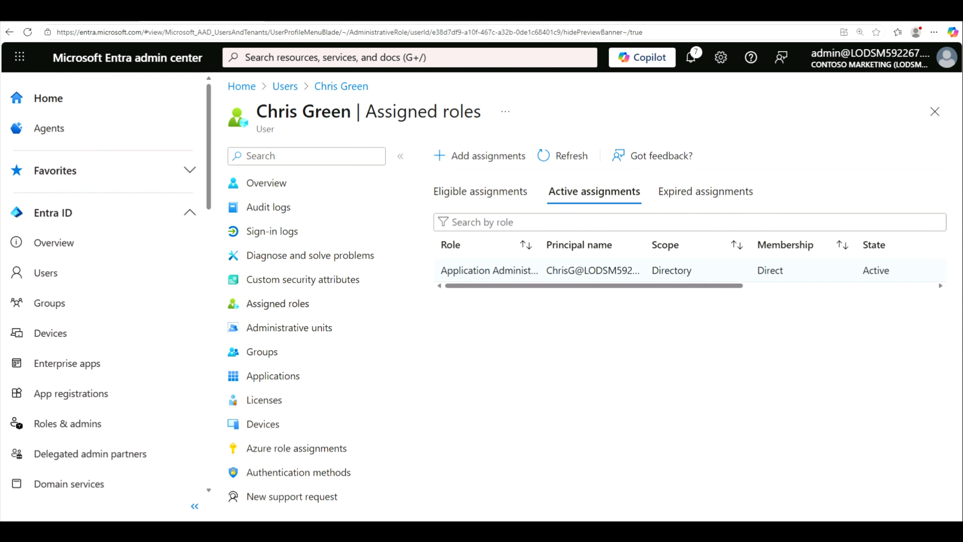
left_click(547, 159)
Step: Switch to the new user's InPrivate window, reload it, and start adding a new application from the list of all enterprise applications
left_click(529, 486)
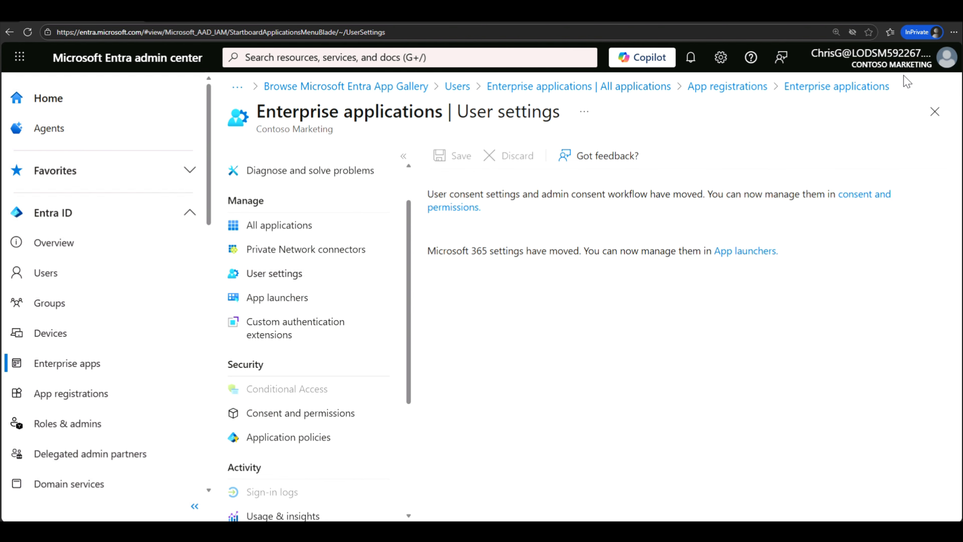
left_click(27, 32)
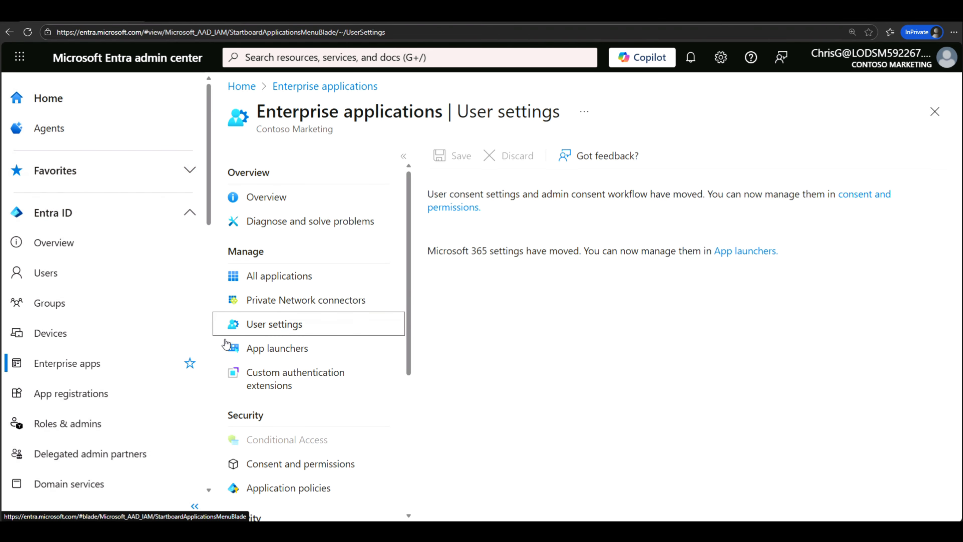
left_click(292, 284)
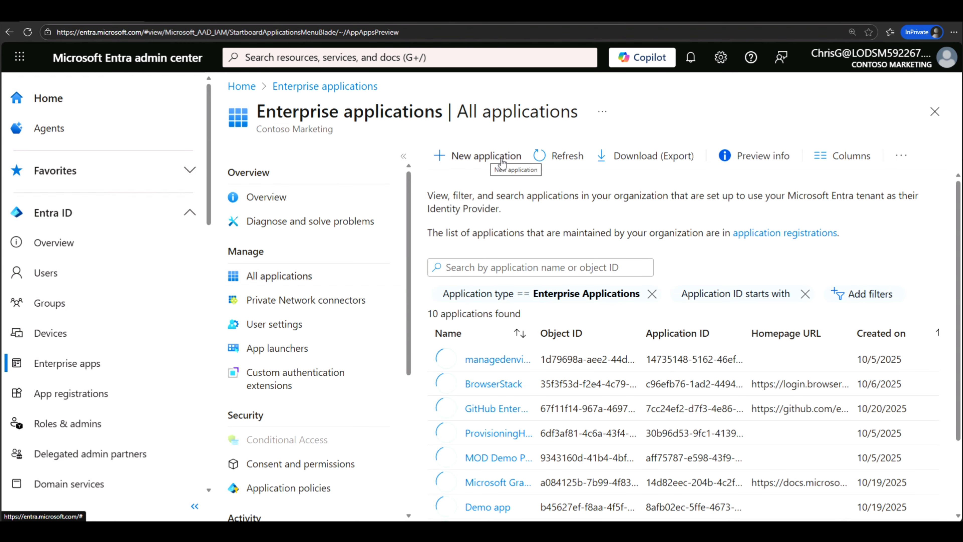
left_click(486, 156)
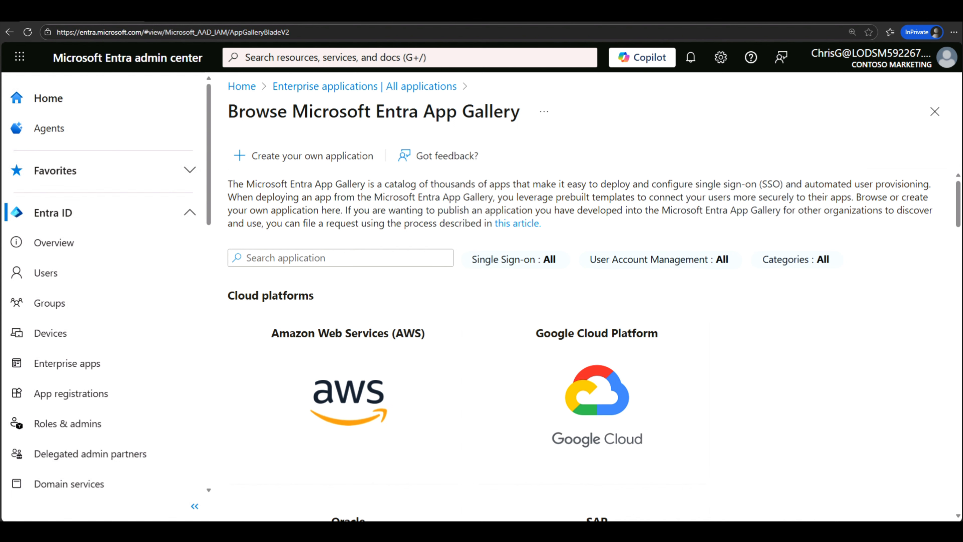
Step: Return to the administrator's window, refresh the user's assigned roles, and open the Application Administrator role's assignments from the list of all roles
mouse_move(472, 532)
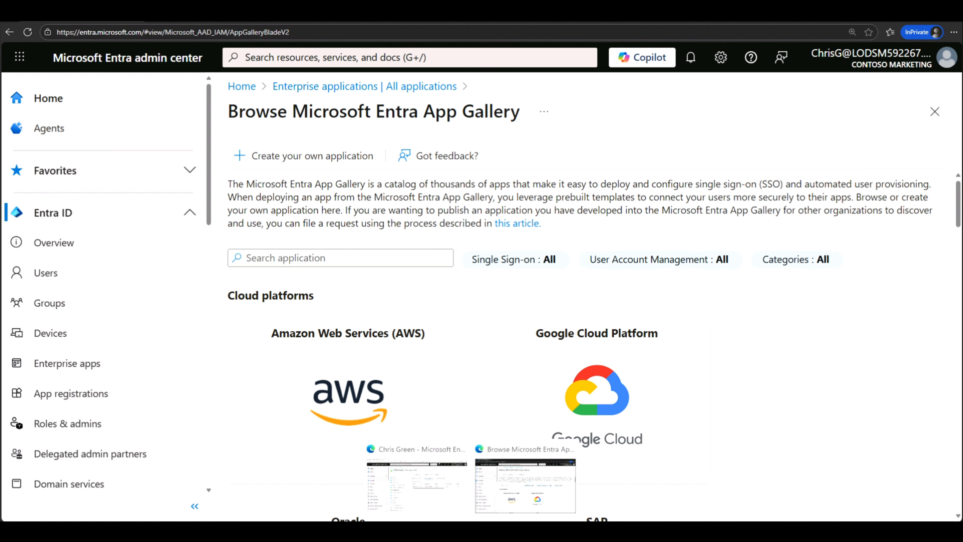
left_click(439, 501)
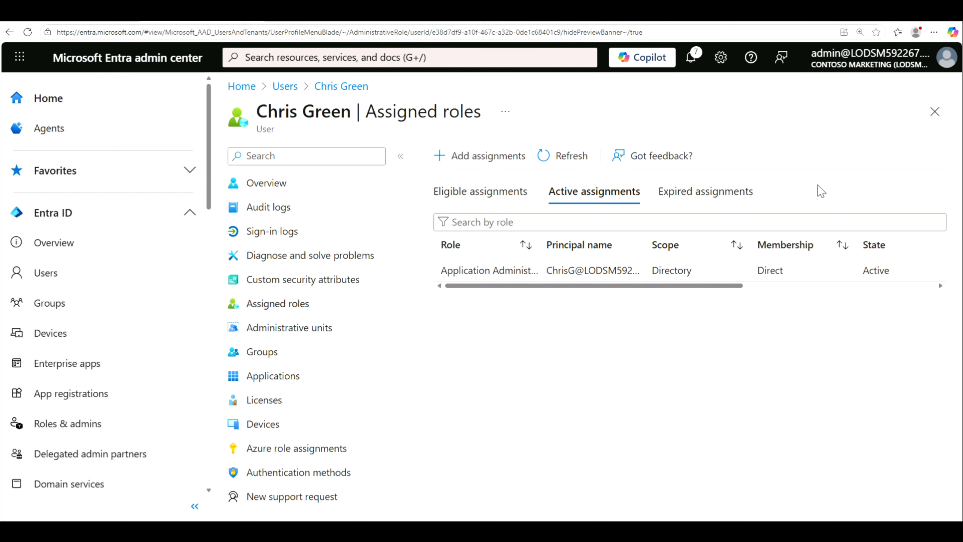
left_click(561, 156)
left_click(53, 274)
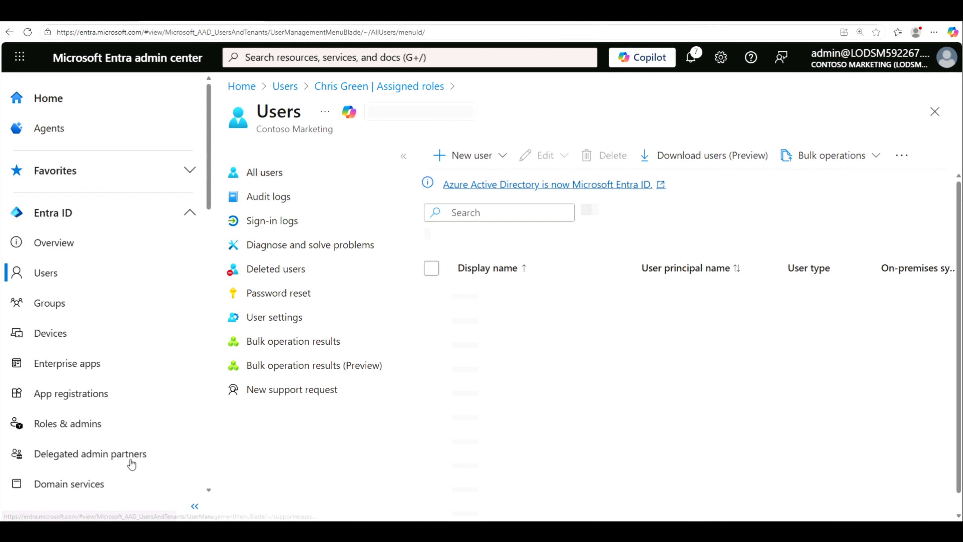
left_click(84, 427)
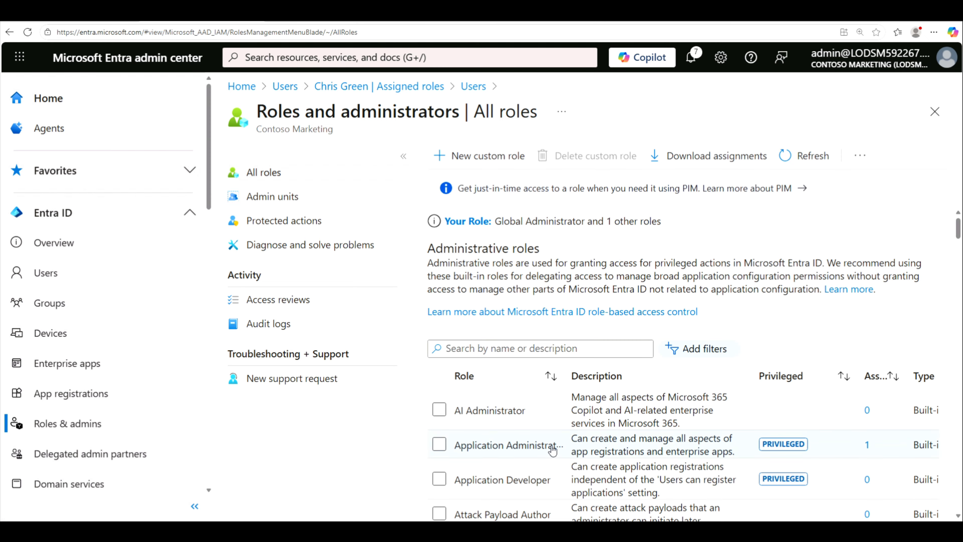
left_click(487, 448)
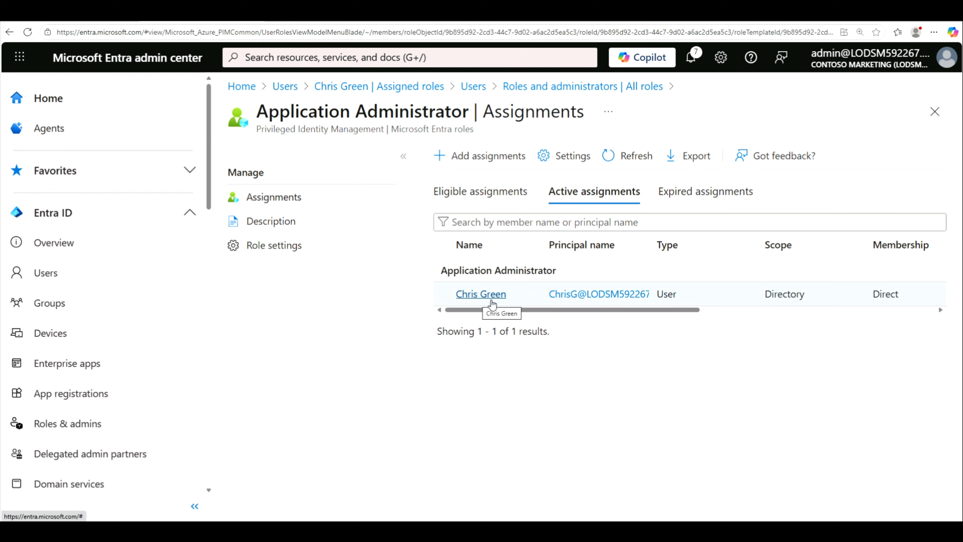
Step: Try to remove the user's active assignment from the Application Administrator role
left_click_drag(670, 311, 898, 336)
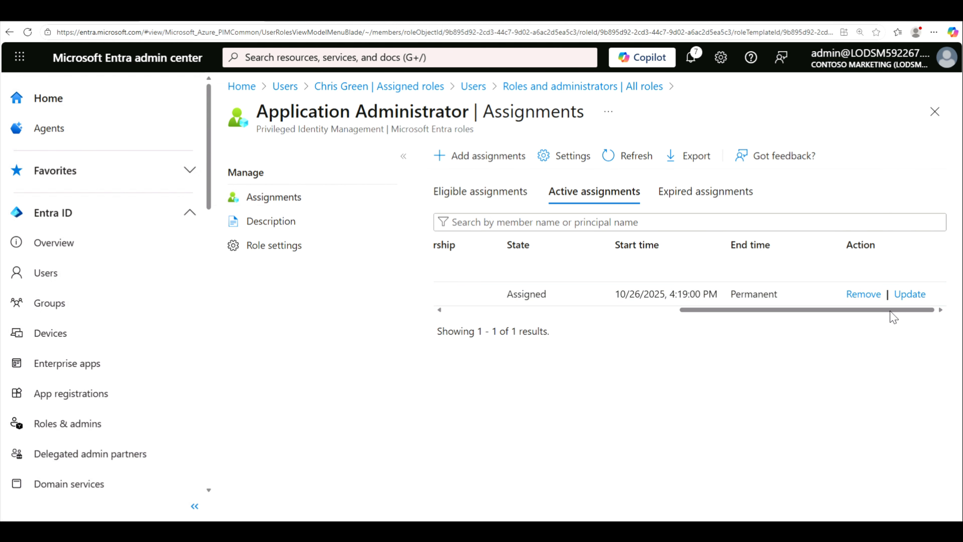
left_click(859, 298)
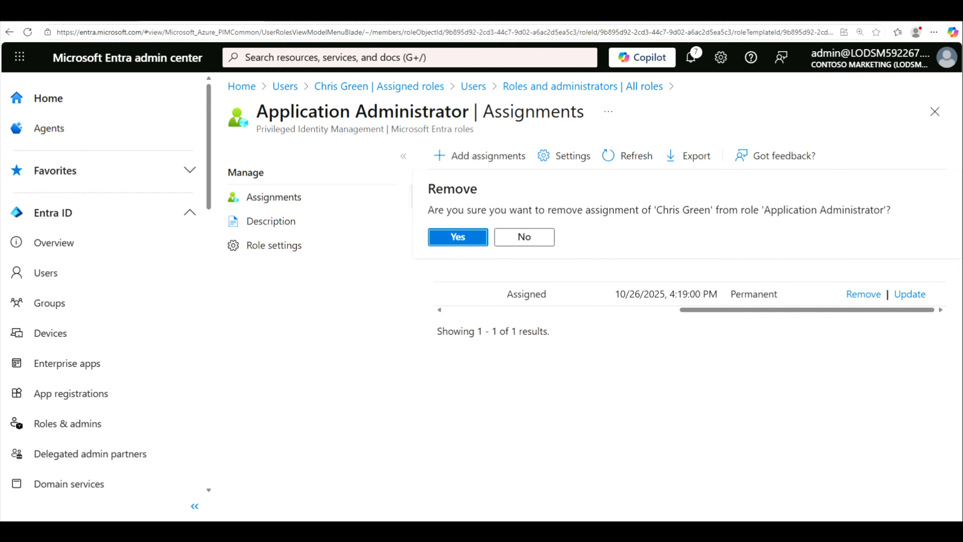
left_click(457, 239)
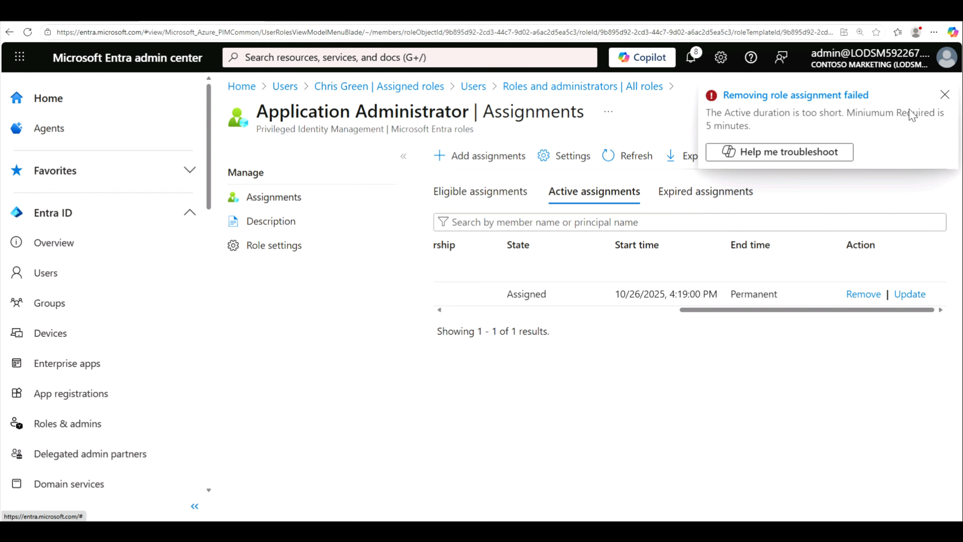
left_click(946, 95)
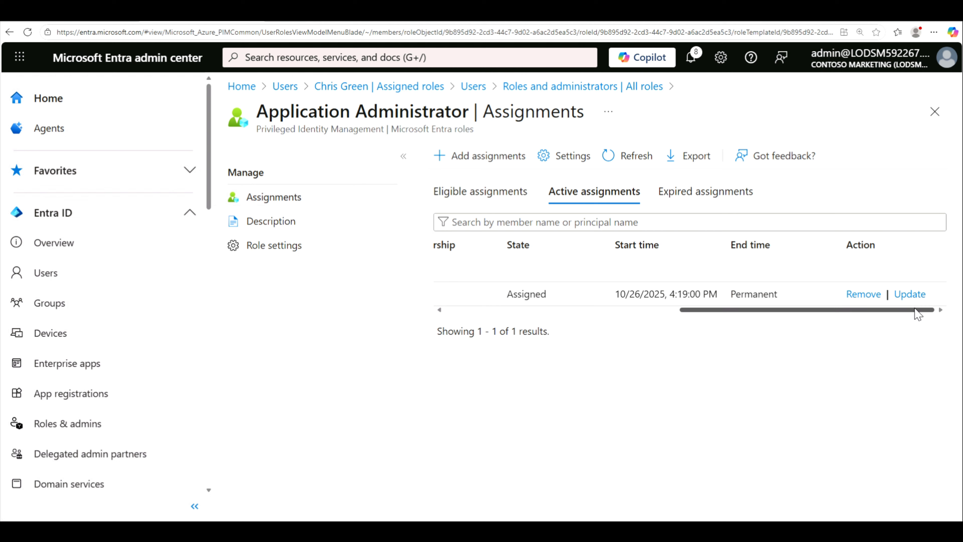
Step: Remove the user's active Application Administrator assignment and check the refreshed list of active assignments
left_click(868, 297)
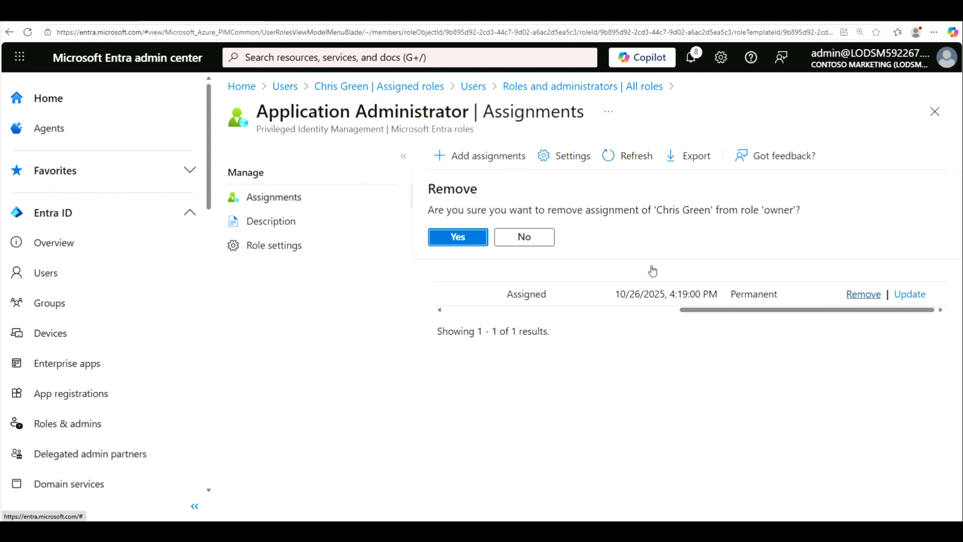
left_click(459, 236)
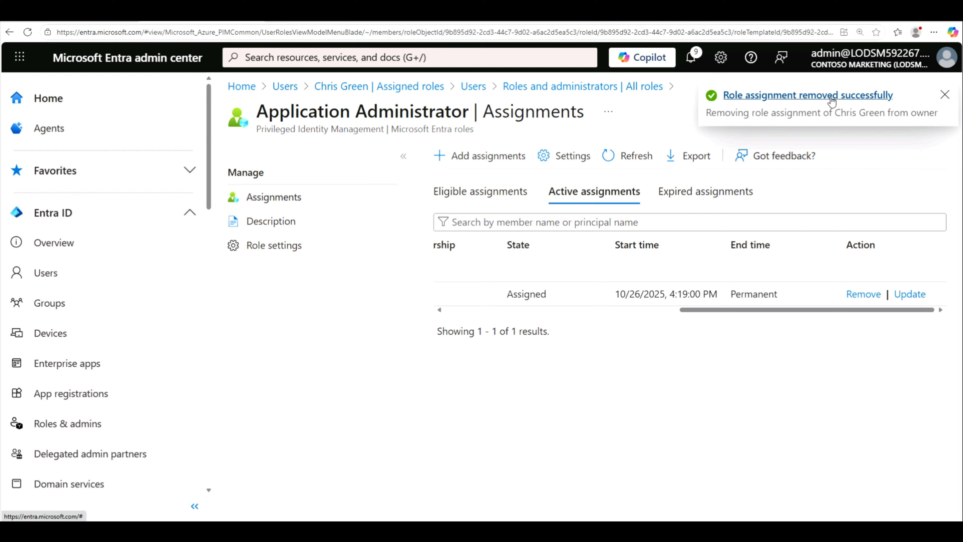
left_click(944, 96)
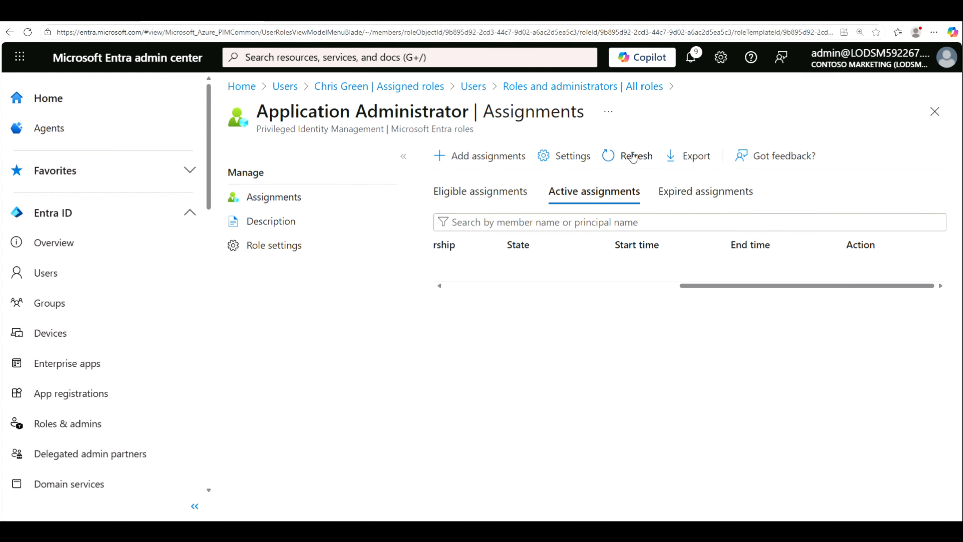
left_click_drag(710, 288, 427, 293)
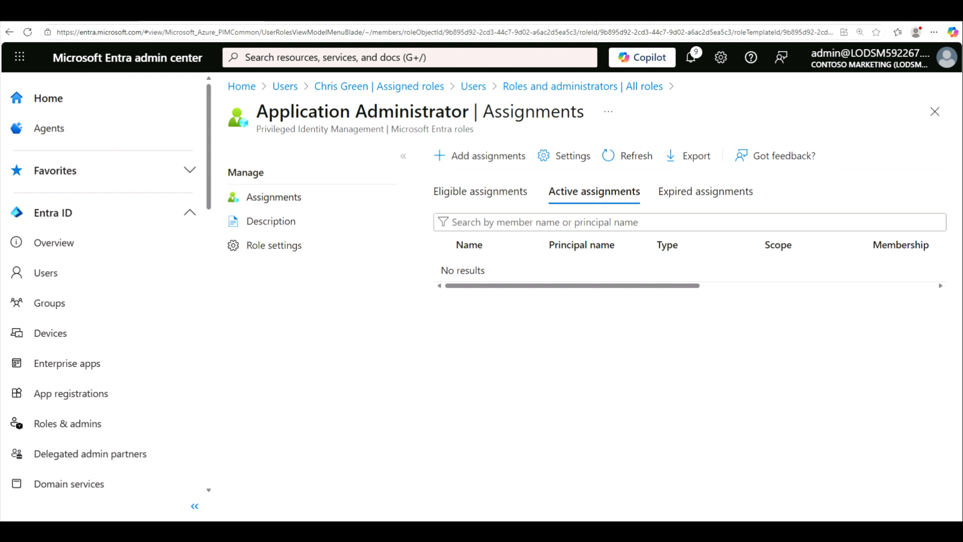
Step: Start a bulk creation of users from the all-users list and download the CSV template
left_click(56, 280)
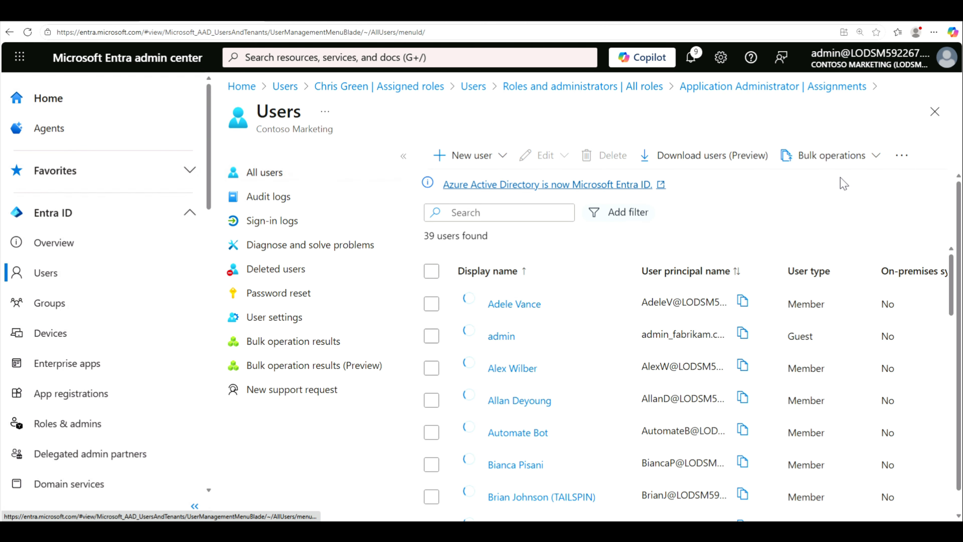
left_click(876, 157)
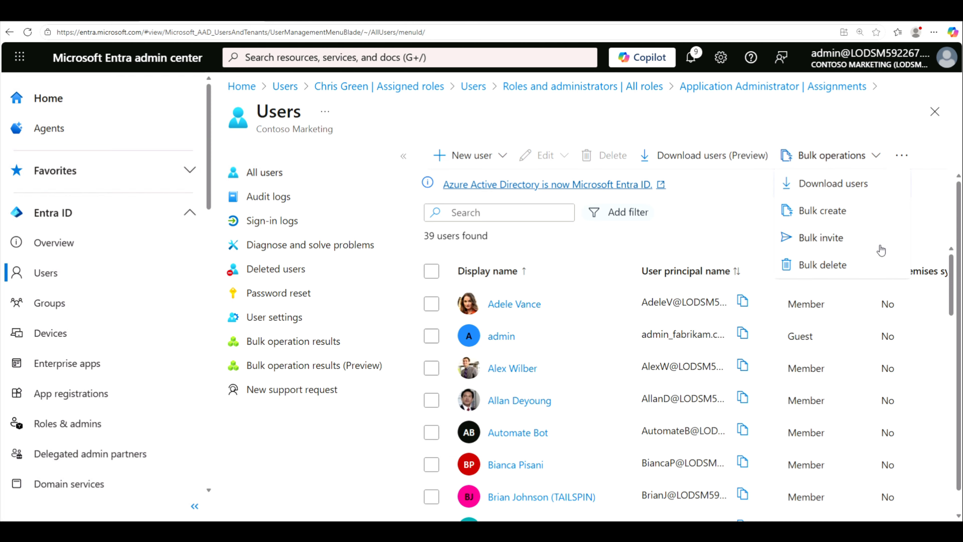
left_click(837, 215)
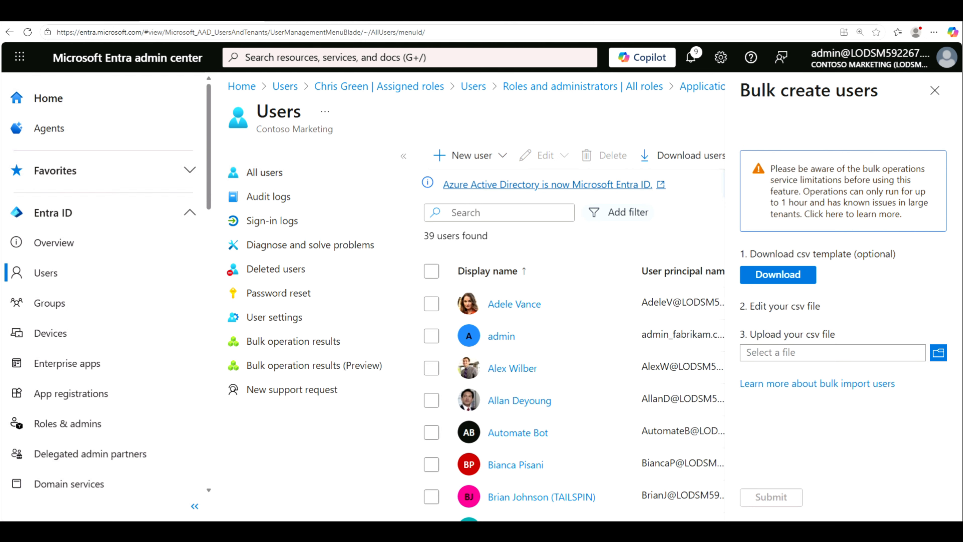
left_click(789, 280)
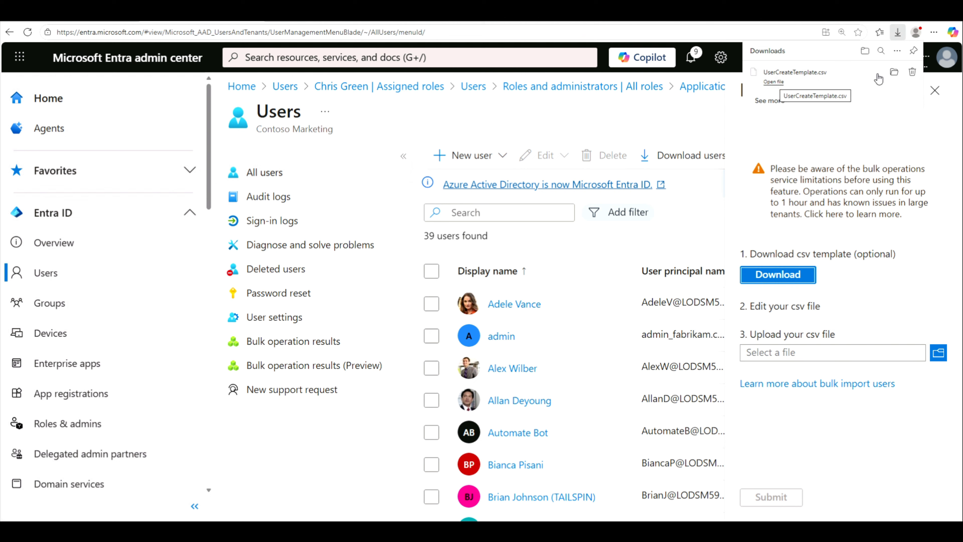
Step: Open the downloaded UserCreateTemplate.csv in Excel just once, dismiss the activation notice, review the template, and close it
left_click(776, 82)
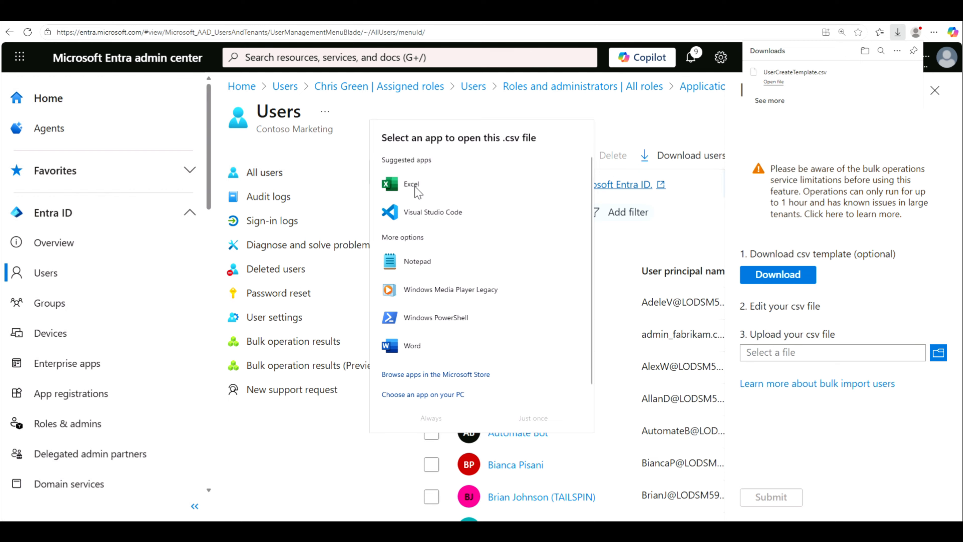
left_click(417, 190)
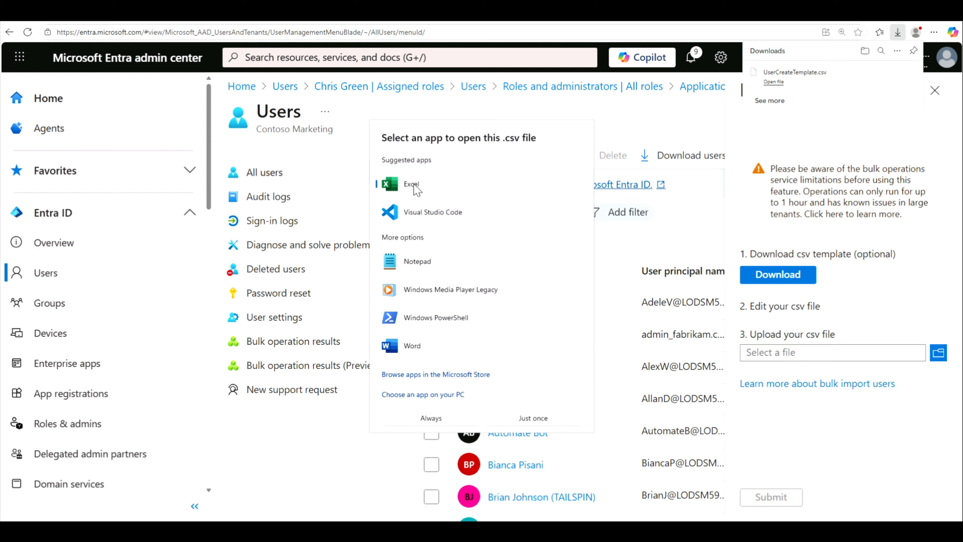
left_click(533, 418)
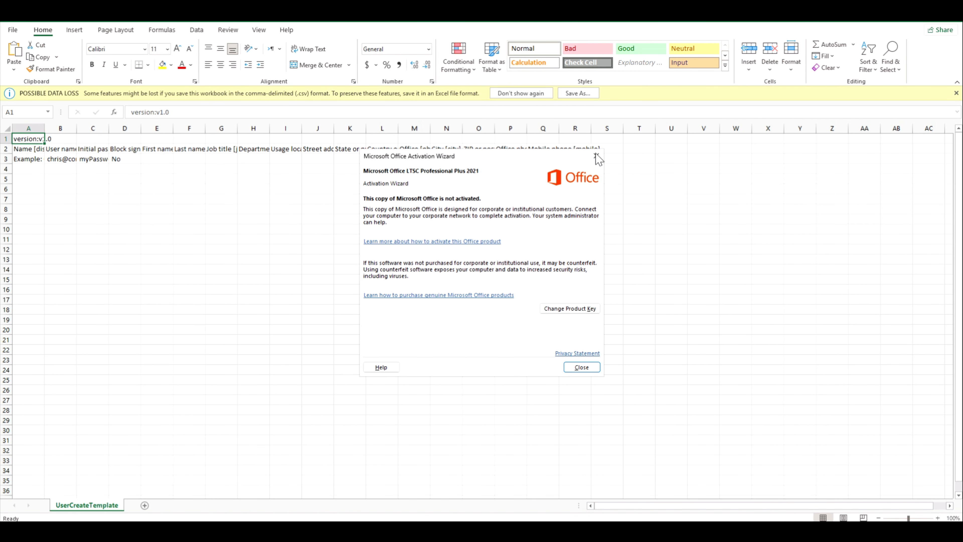
left_click(596, 156)
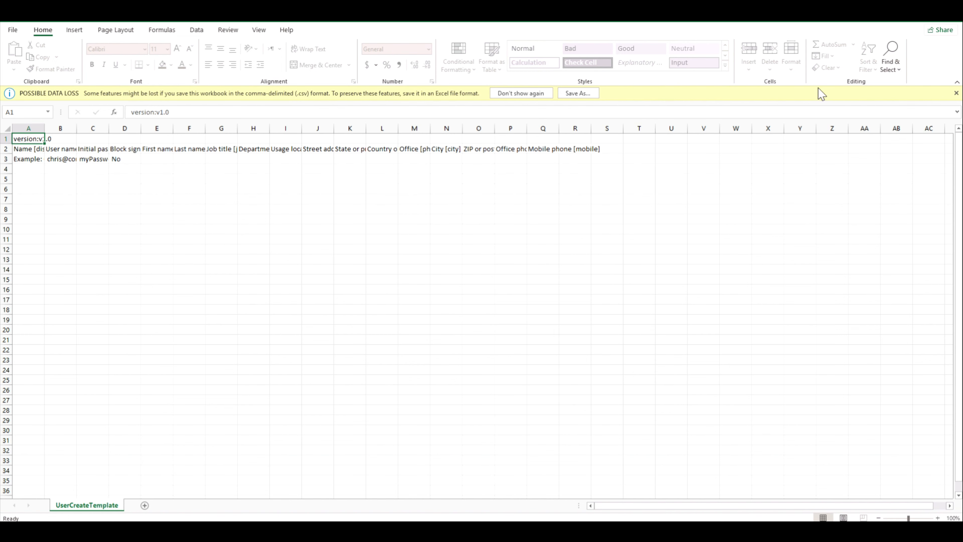
left_click(950, 21)
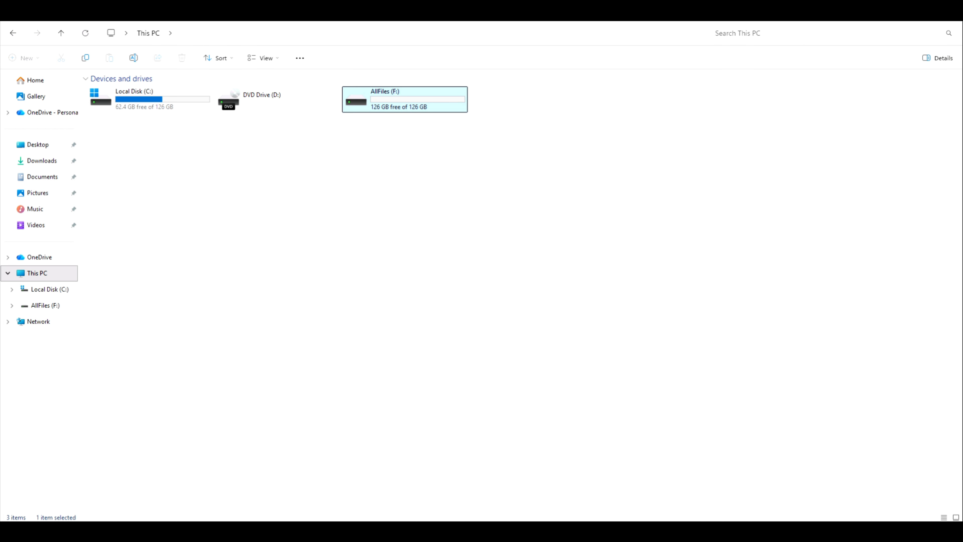
Step: Browse to the Allfiles\Labs\Lab1 folder on drive F: in File Explorer and open SC300BulkUser.csv in Notepad
left_click(53, 305)
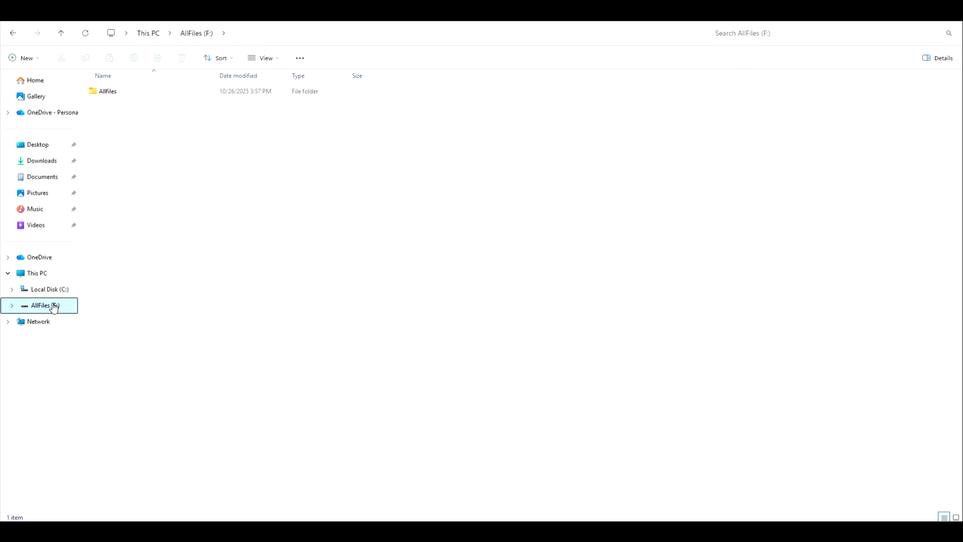
double_click(114, 95)
double_click(110, 105)
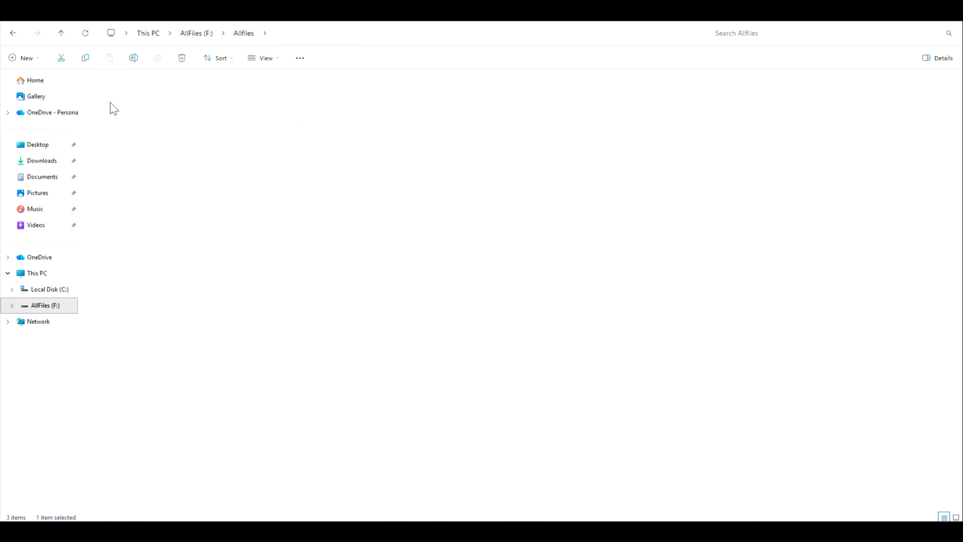
double_click(109, 93)
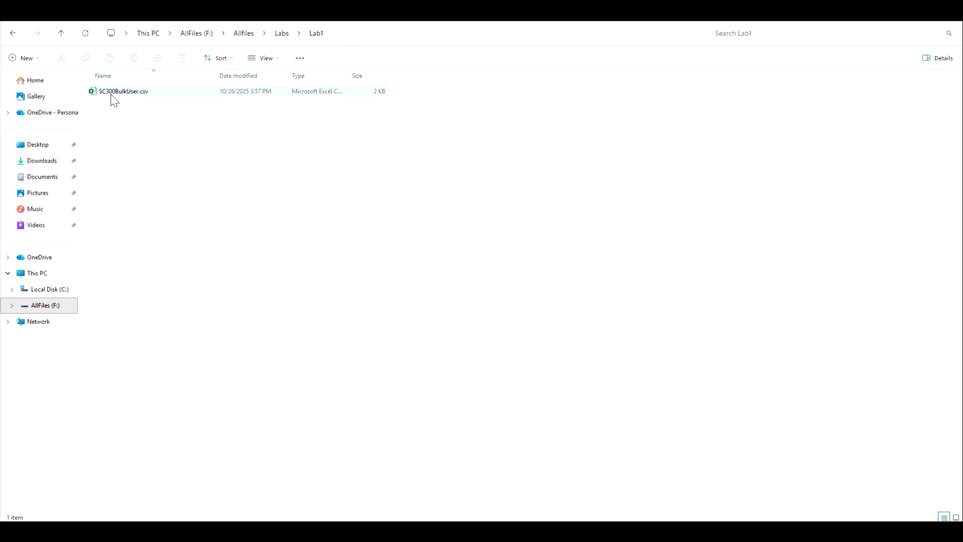
right_click(139, 98)
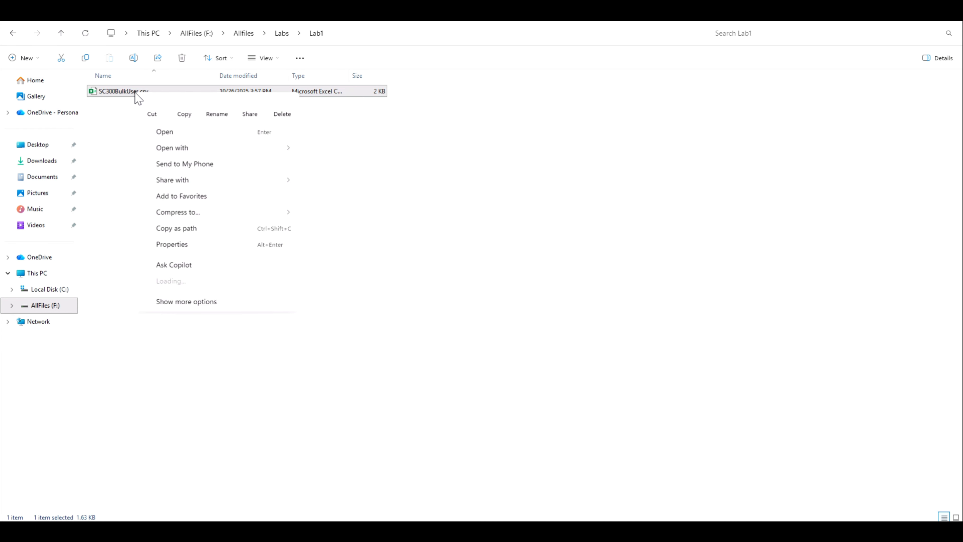
left_click(172, 284)
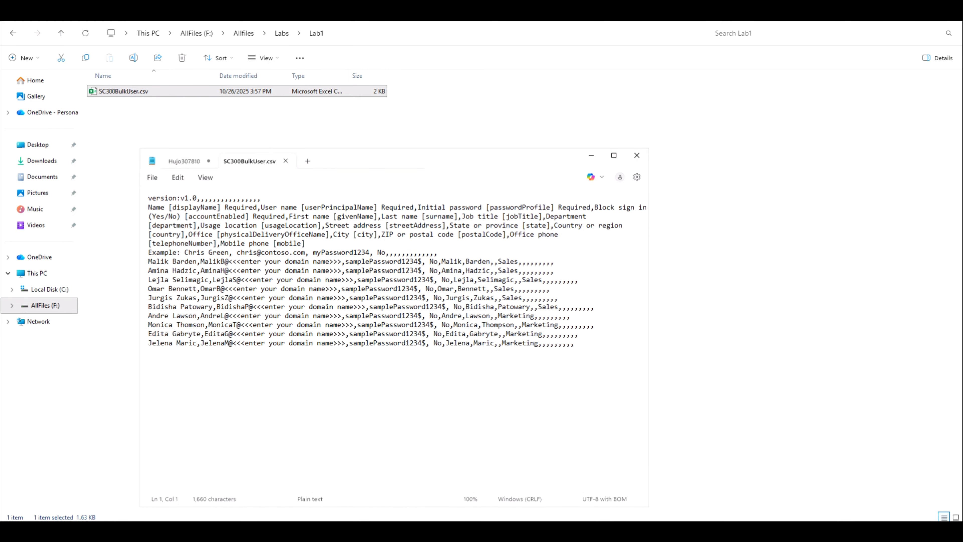
Step: Remove the "Example: " prefix from the sample user row in SC300BulkUser.csv and save the file
left_click_drag(184, 252, 148, 253)
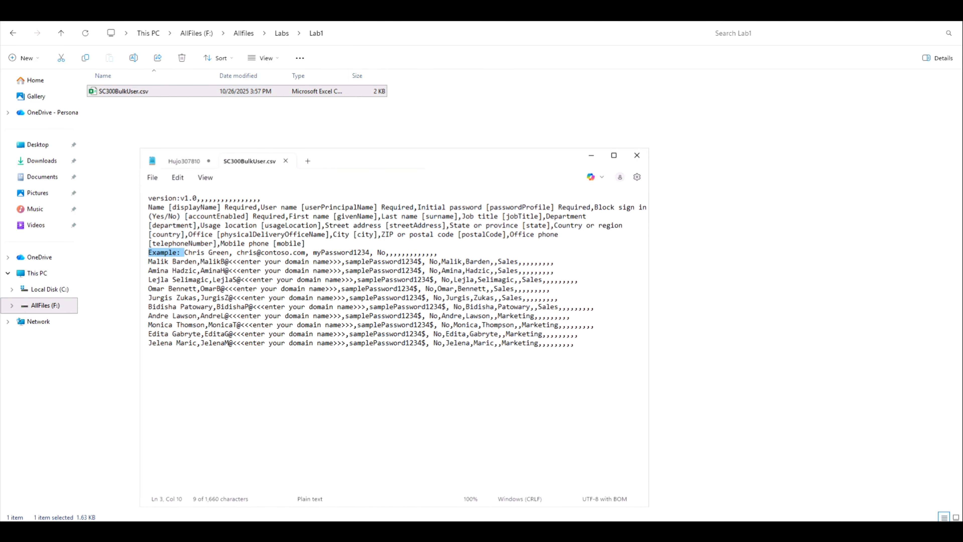
key("Delete")
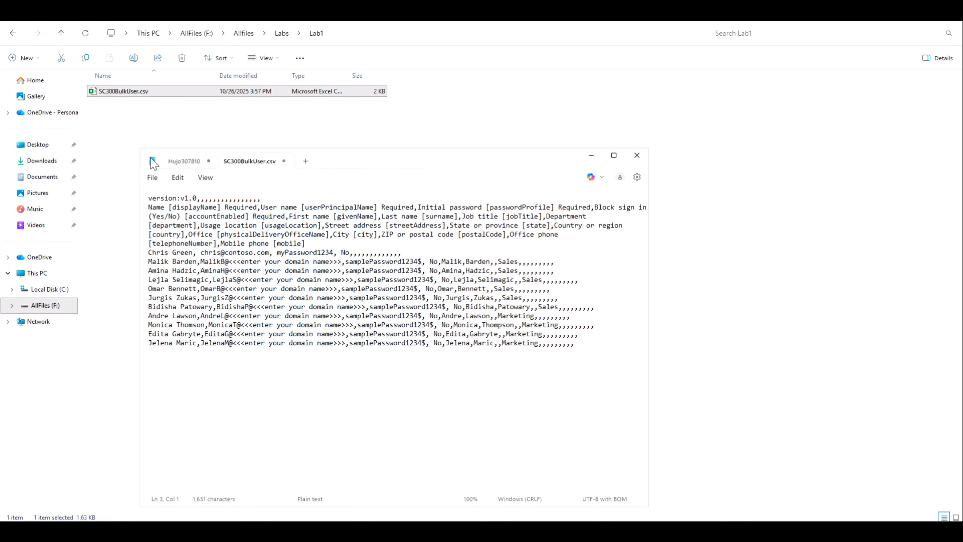
left_click(154, 177)
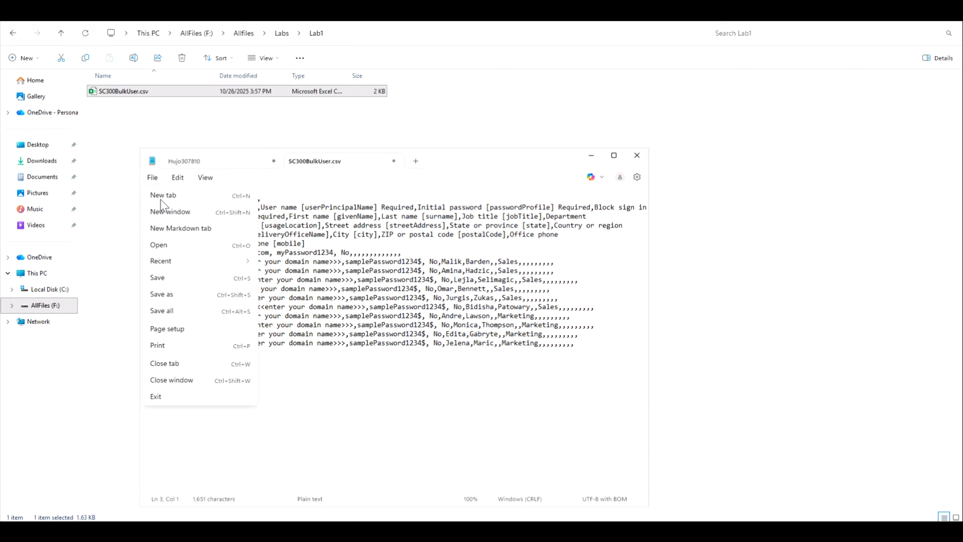
left_click(168, 280)
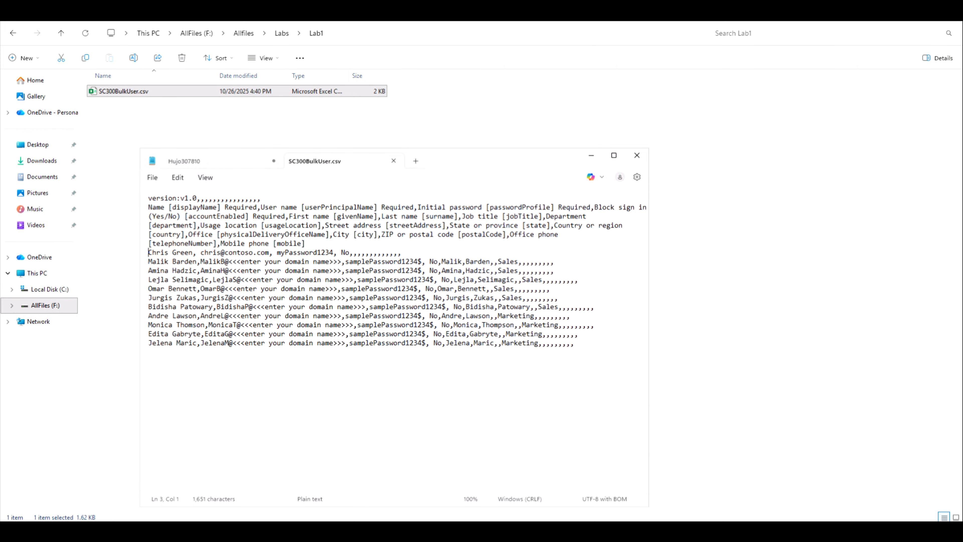
Step: Switch to the Microsoft Entra bulk create users page in Edge and upload SC300BulkUser.csv from Allfiles\Labs\Lab1 on drive F:
mouse_move(472, 529)
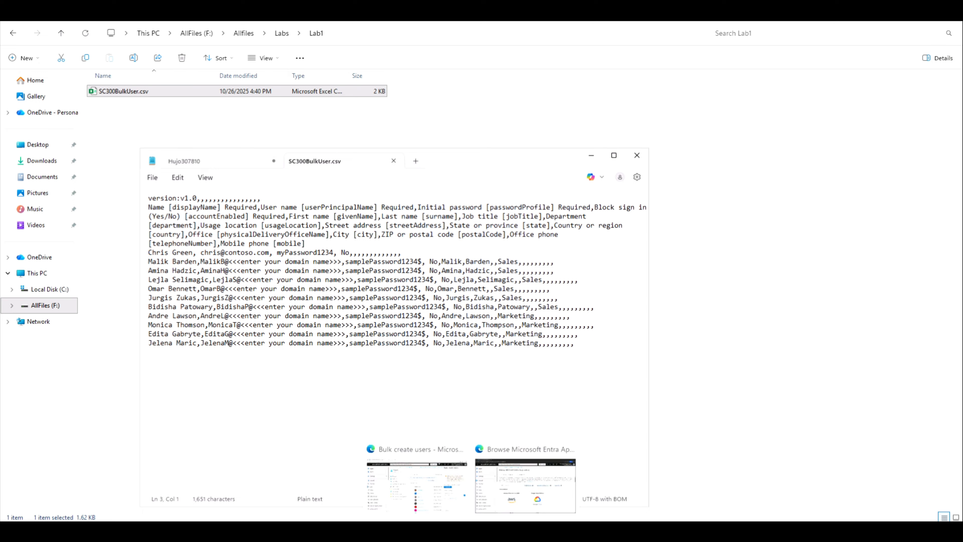
left_click(427, 484)
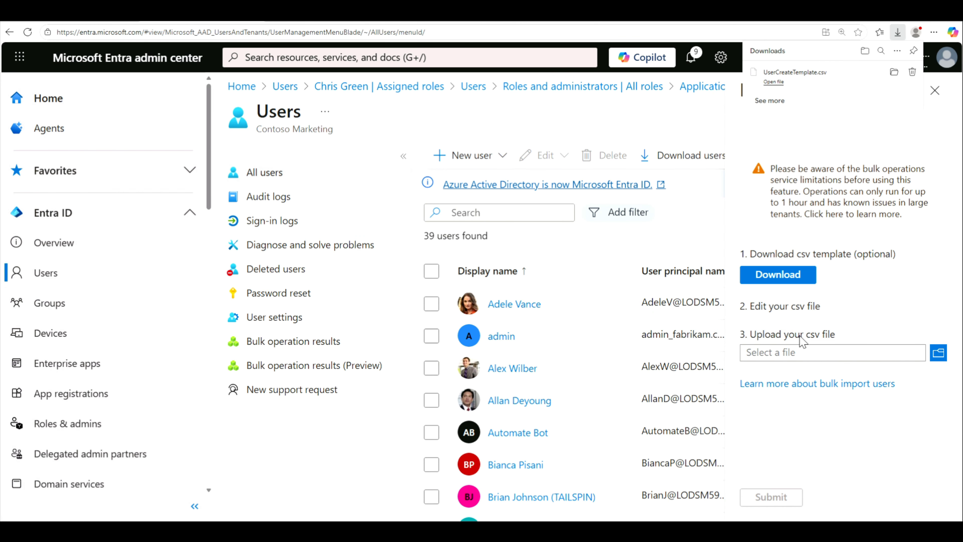
left_click(939, 353)
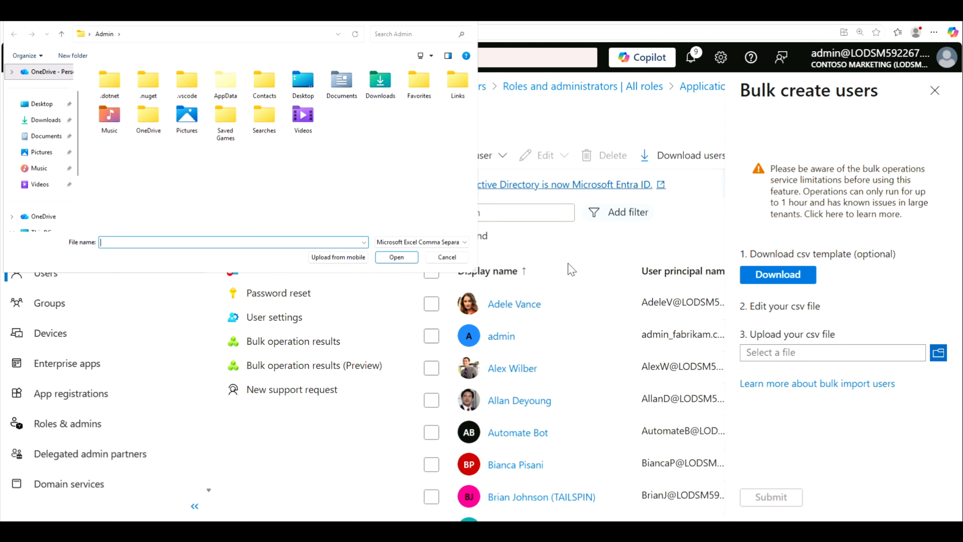
scroll(41, 167, "down", 3)
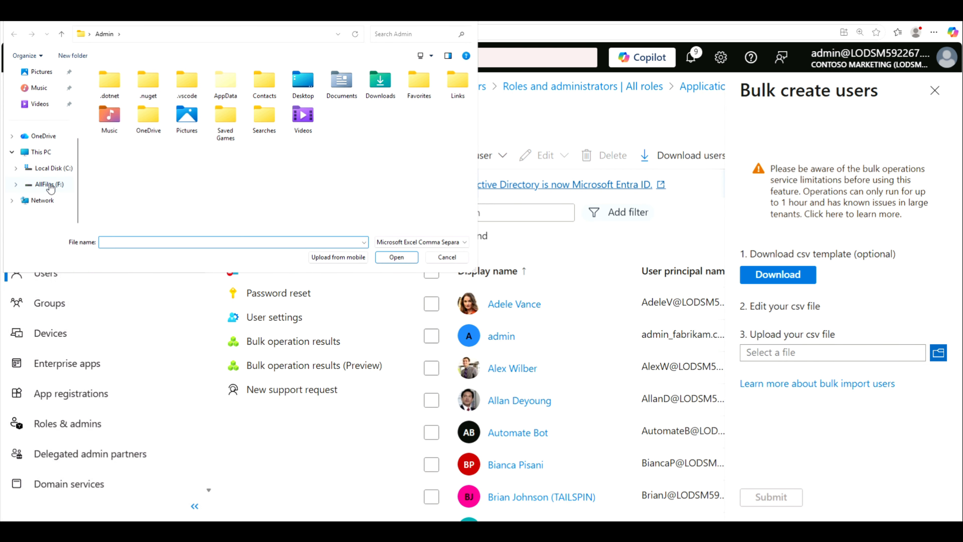
left_click(48, 184)
double_click(126, 90)
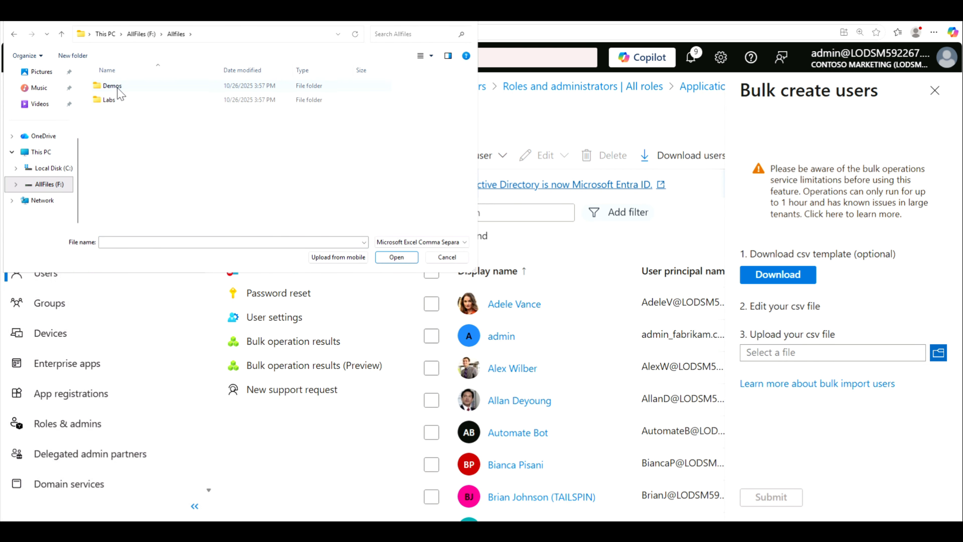
double_click(109, 99)
double_click(109, 87)
left_click(112, 88)
left_click(403, 257)
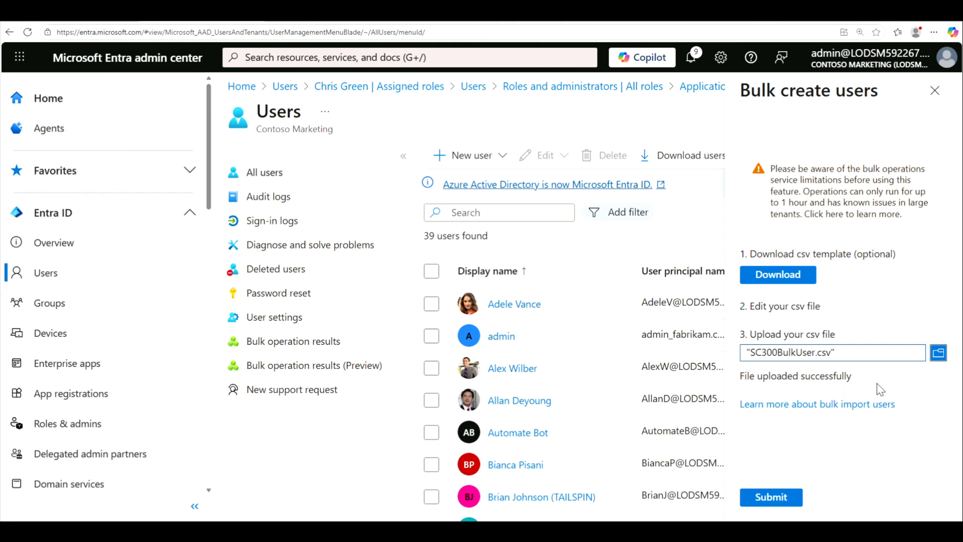
Step: Submit the bulk user creation and check the status of each operation in the bulk operation results
left_click(775, 500)
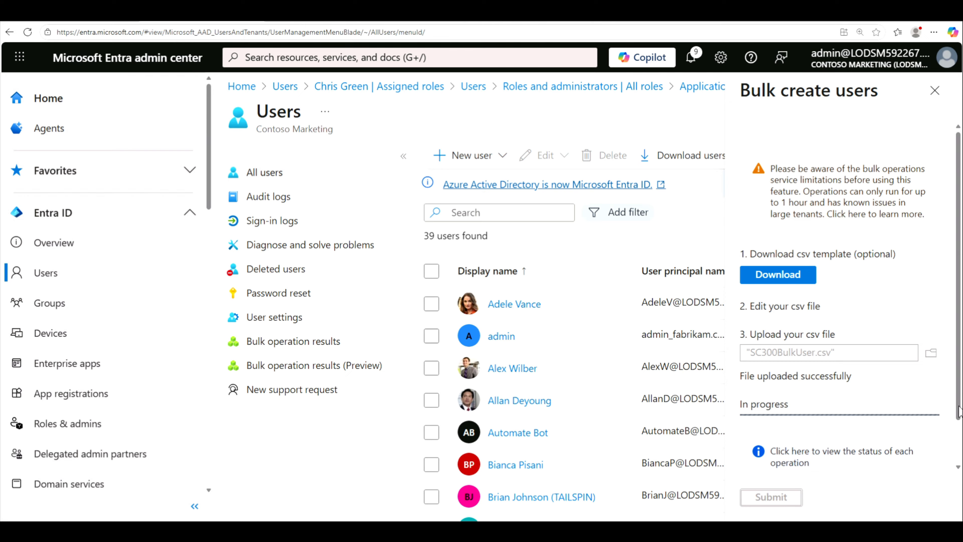
scroll(959, 413, "down", 2)
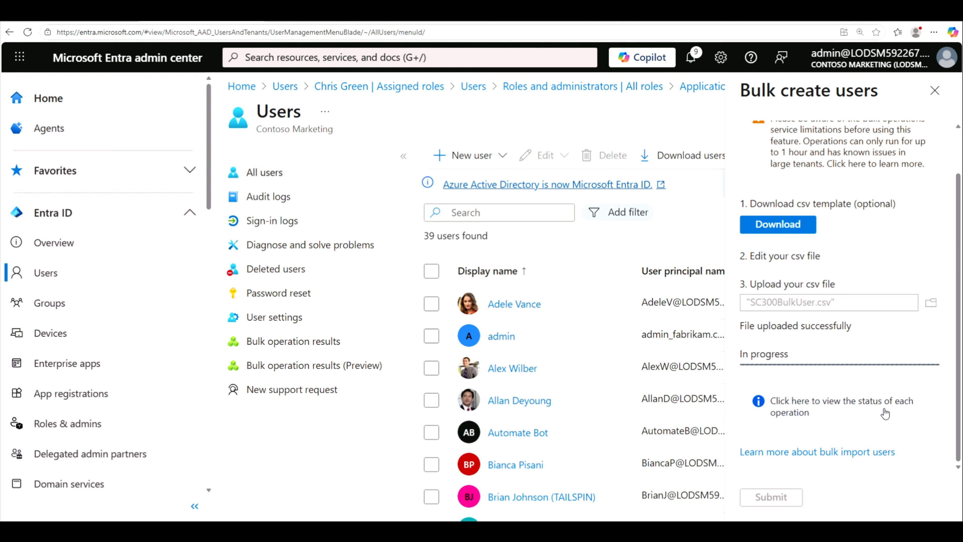
left_click(814, 414)
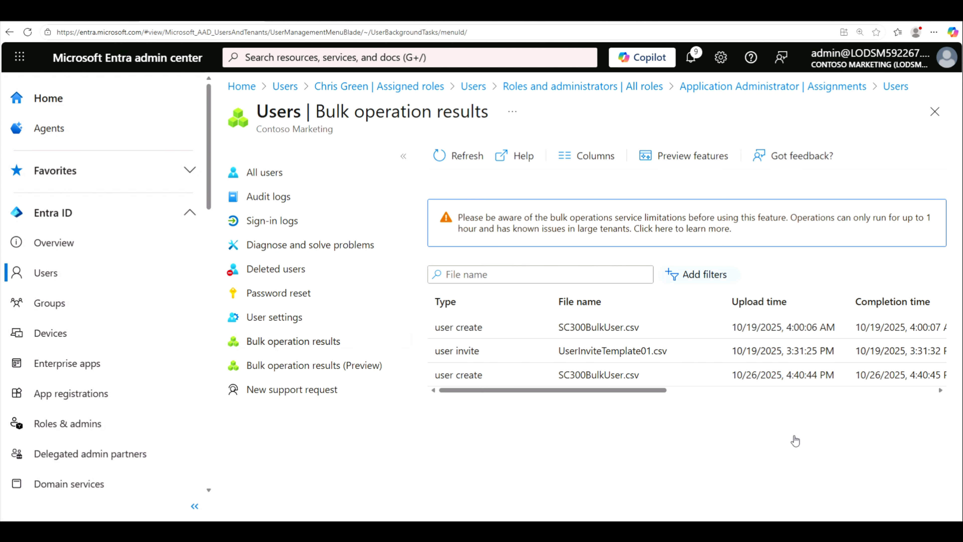
left_click_drag(592, 393, 612, 396)
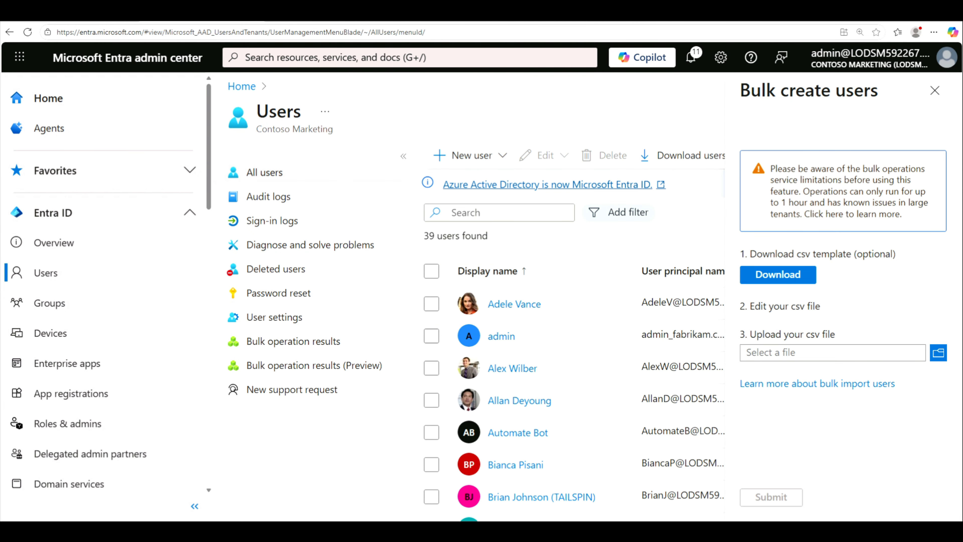
Step: Return to SC300BulkUser.csv in Notepad and replace the contoso.com domain in the first user row with LODSM592267.onmicrosoft.com
key("alt+Tab")
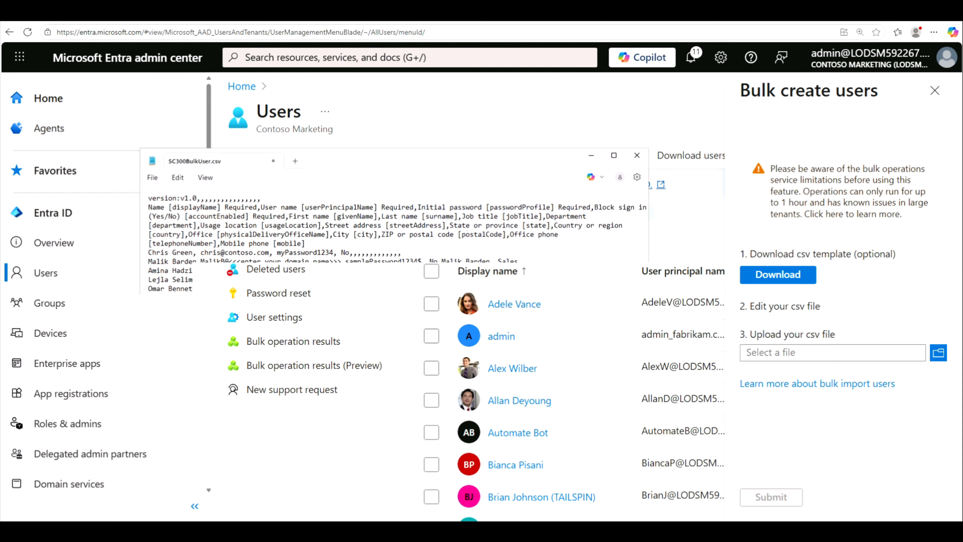
left_click_drag(225, 253, 269, 252)
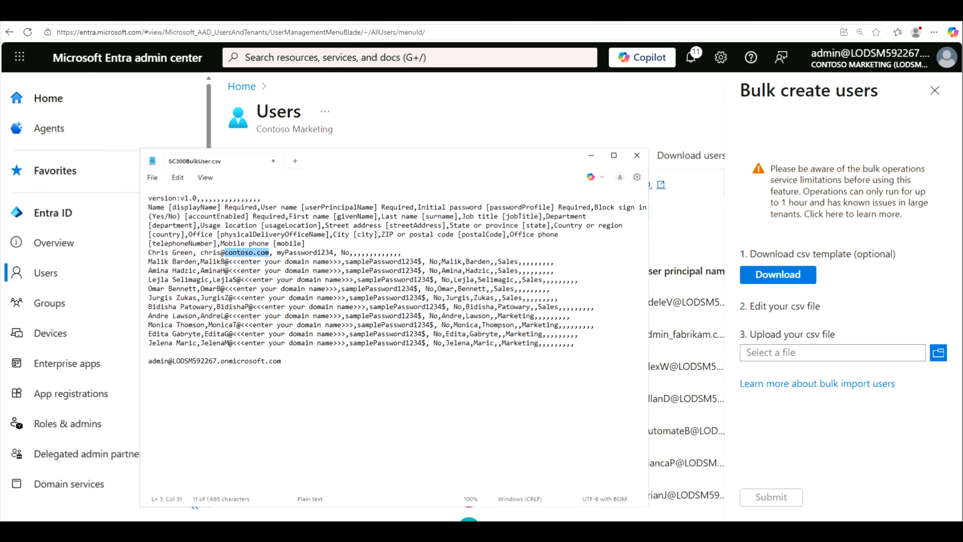
type("LODSM592267.onmicrosoft.com")
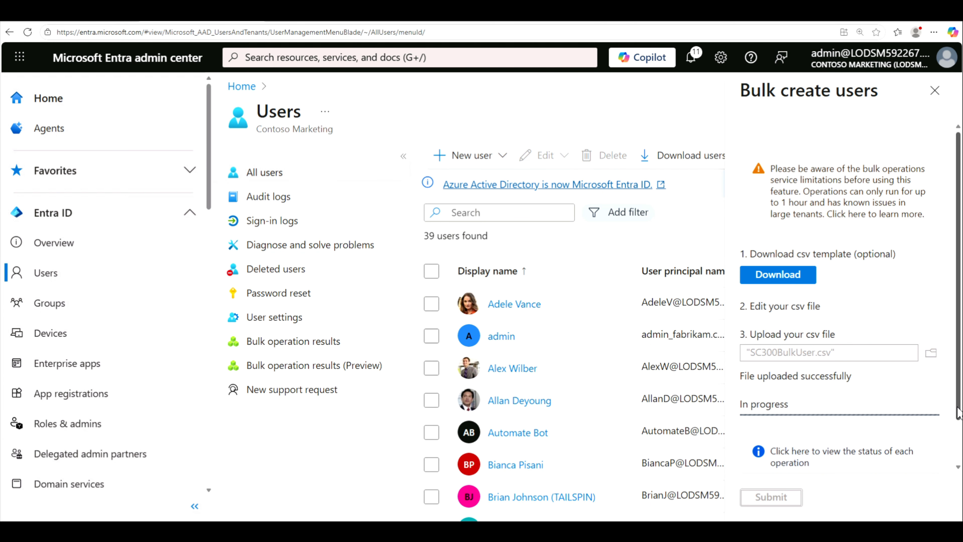
scroll(959, 384, "down", 2)
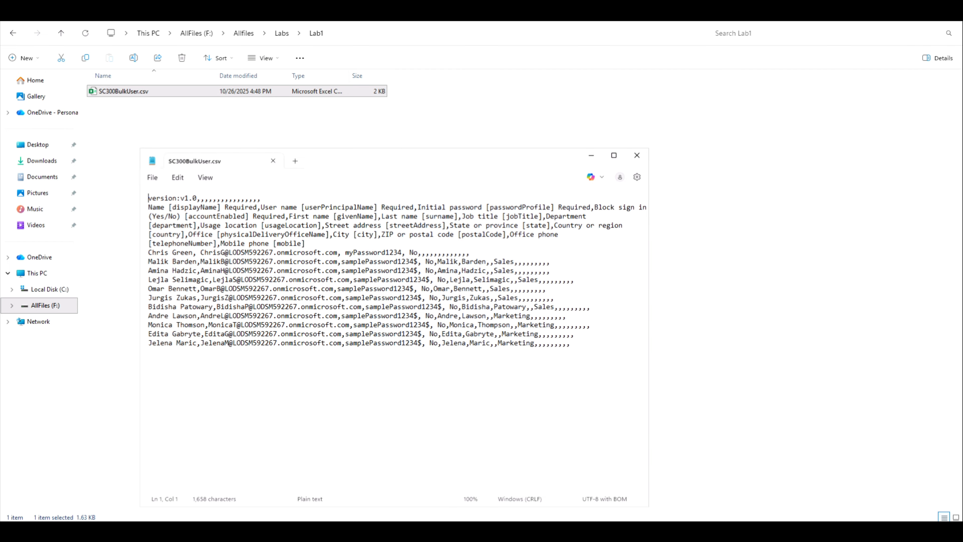
Step: Copy the display name on line 7 of SC300BulkUser.csv and close Notepad
key("ctrl+shift+Left")
key("ctrl+shift+Left")
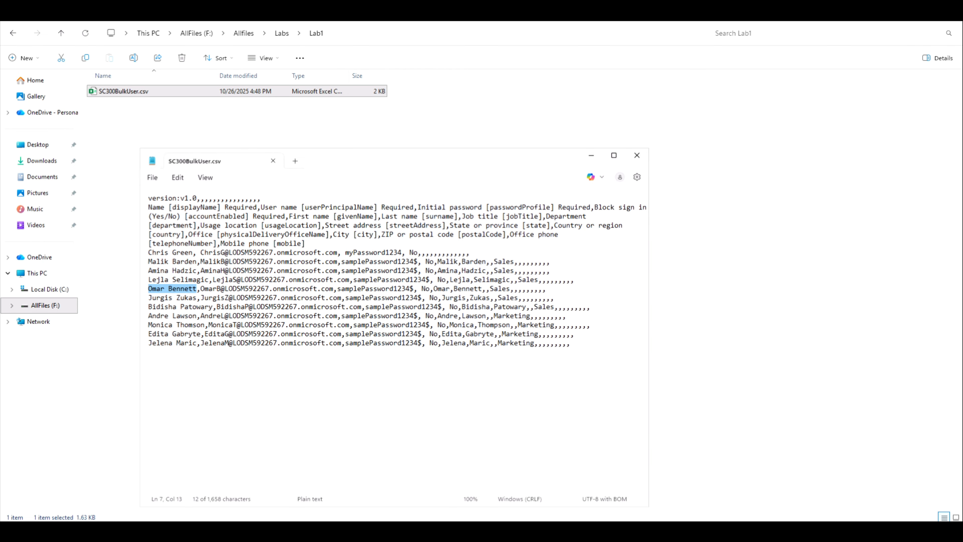
right_click(161, 293)
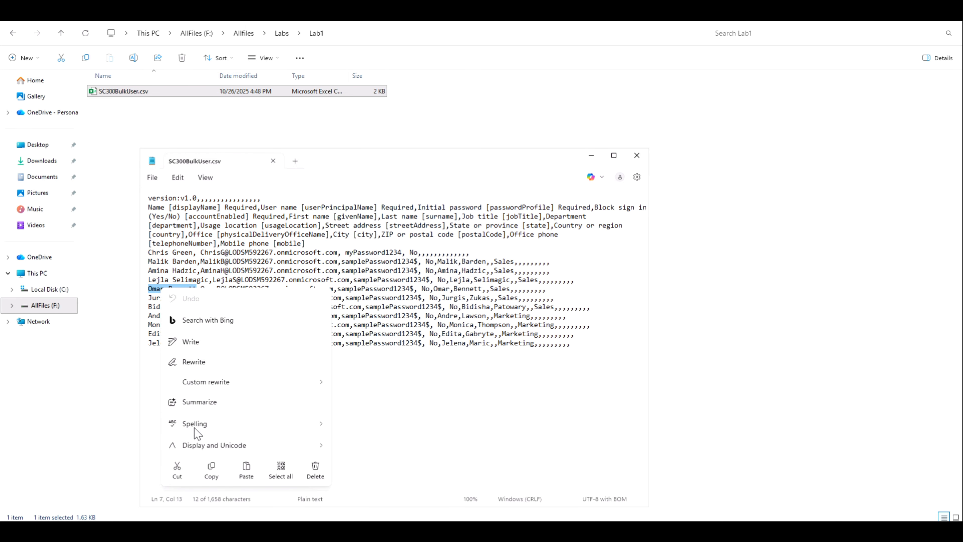
left_click(211, 471)
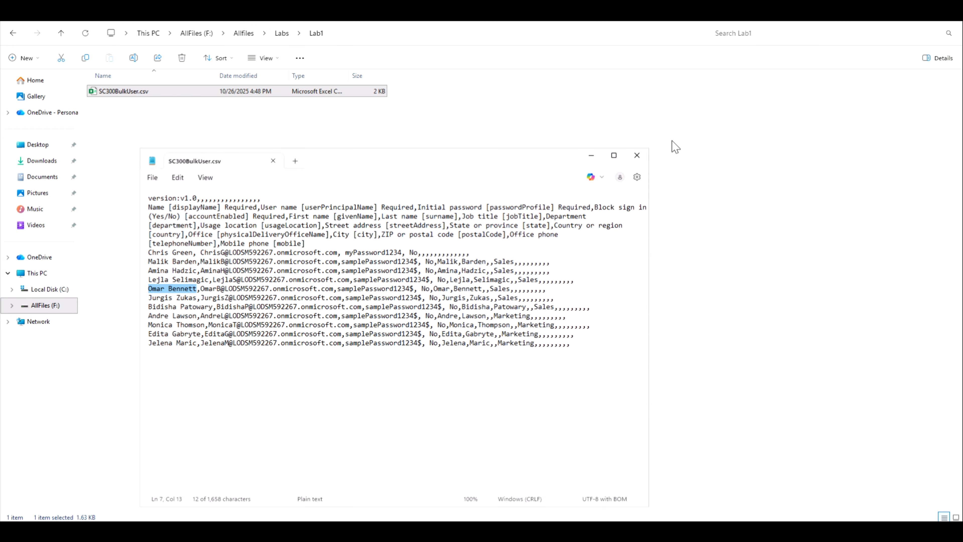
left_click(637, 155)
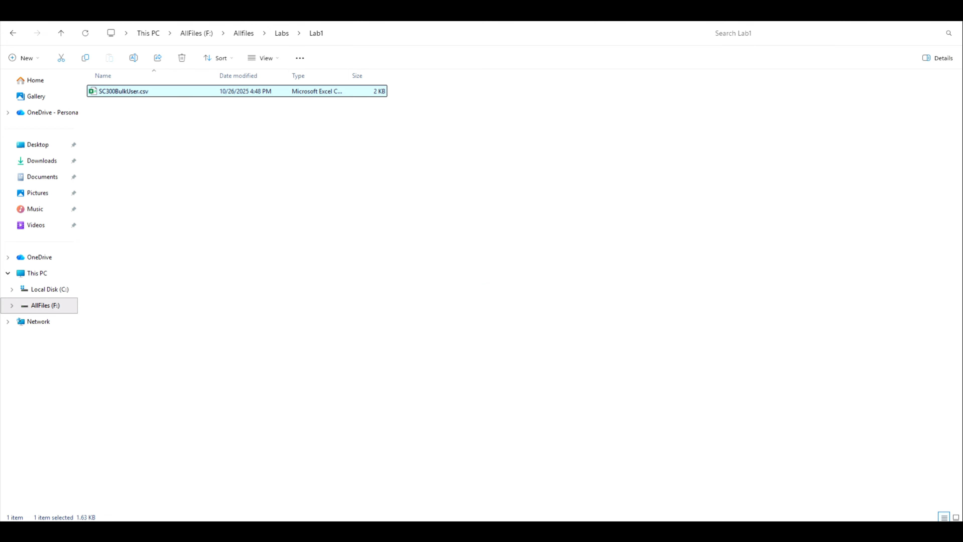
Step: Return to the Microsoft Entra users list in Edge and search it for the copied display name
left_click(906, 24)
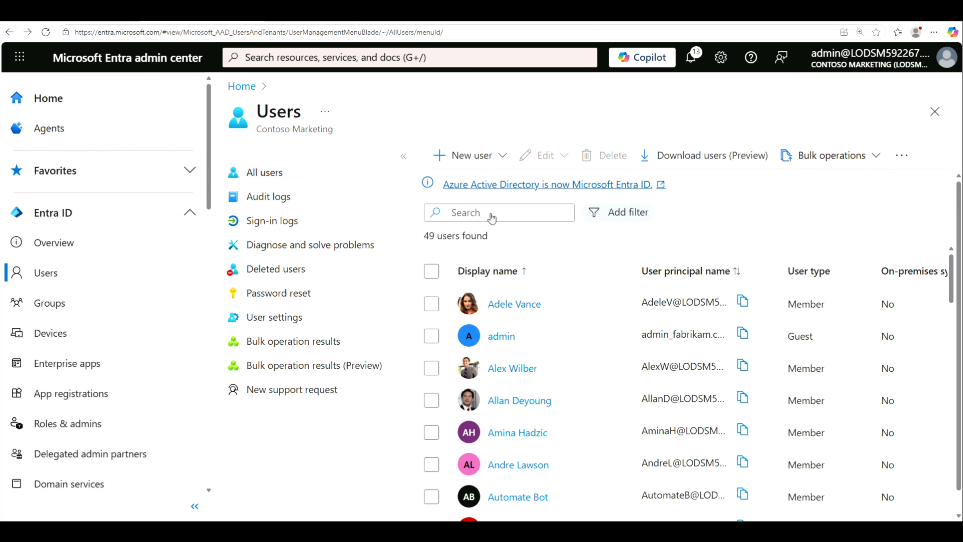
left_click(492, 218)
key("ctrl+v")
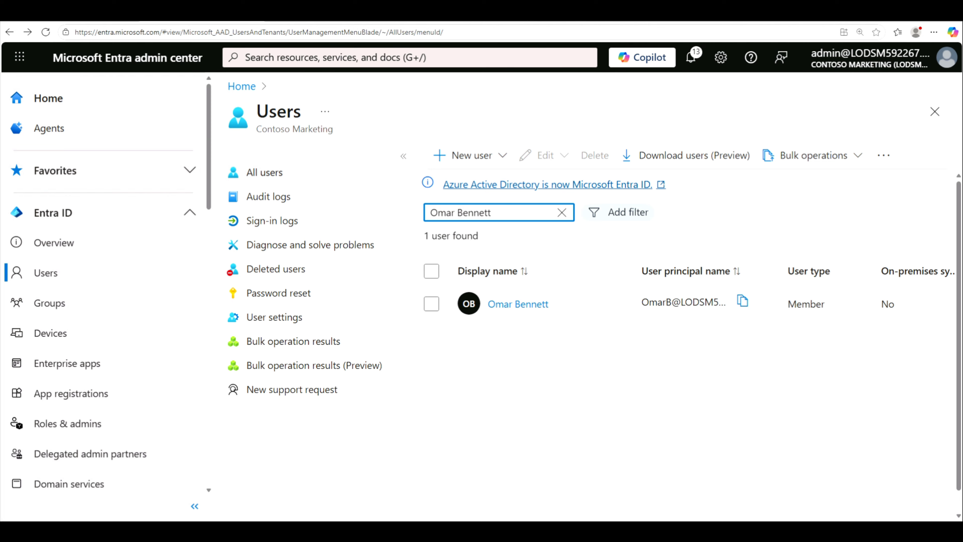
Step: Search Windows for "power", launch Windows PowerShell as administrator, and allow it to make changes to the device
key("super")
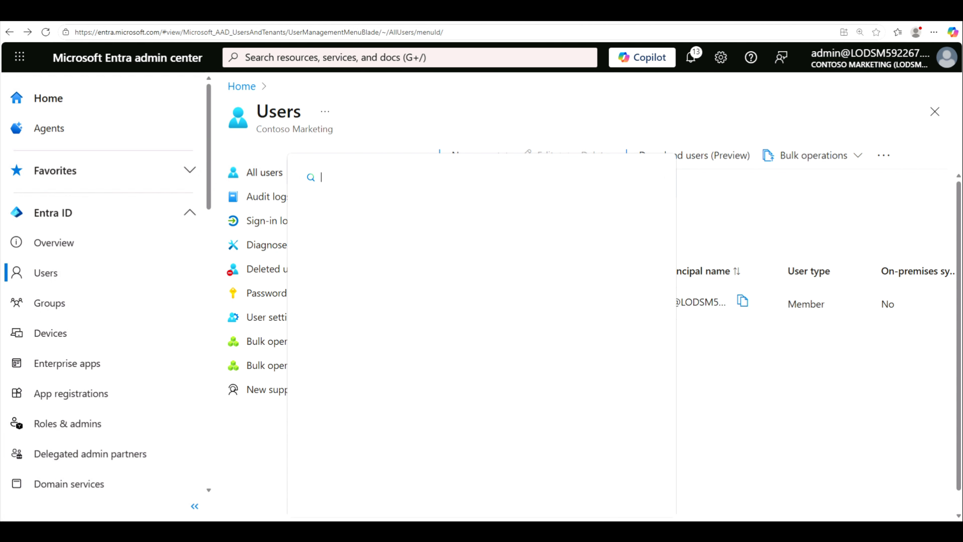
type("pow")
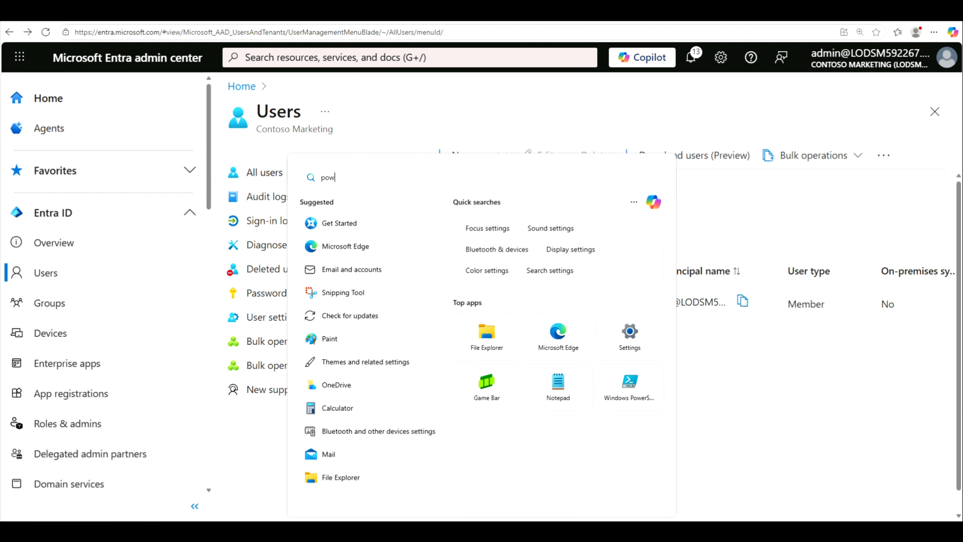
type("er")
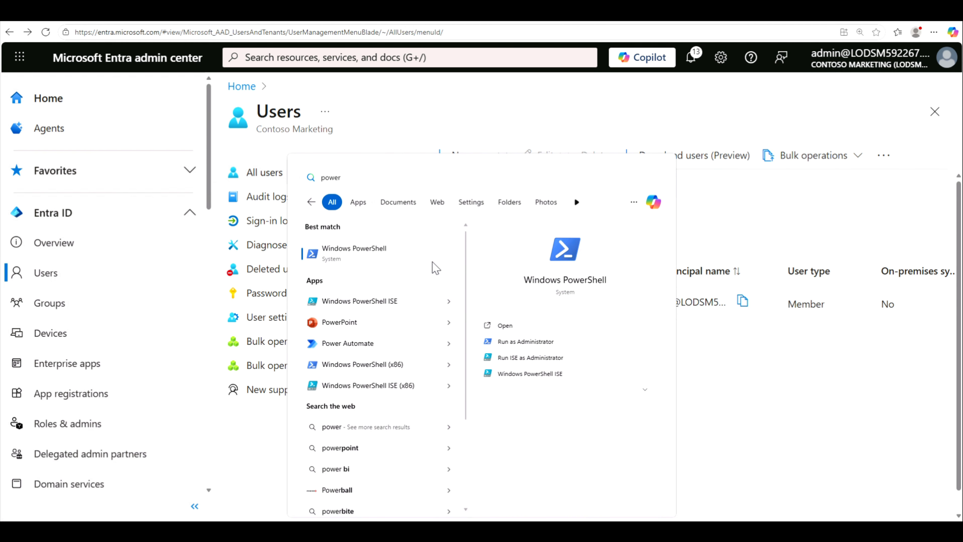
right_click(443, 263)
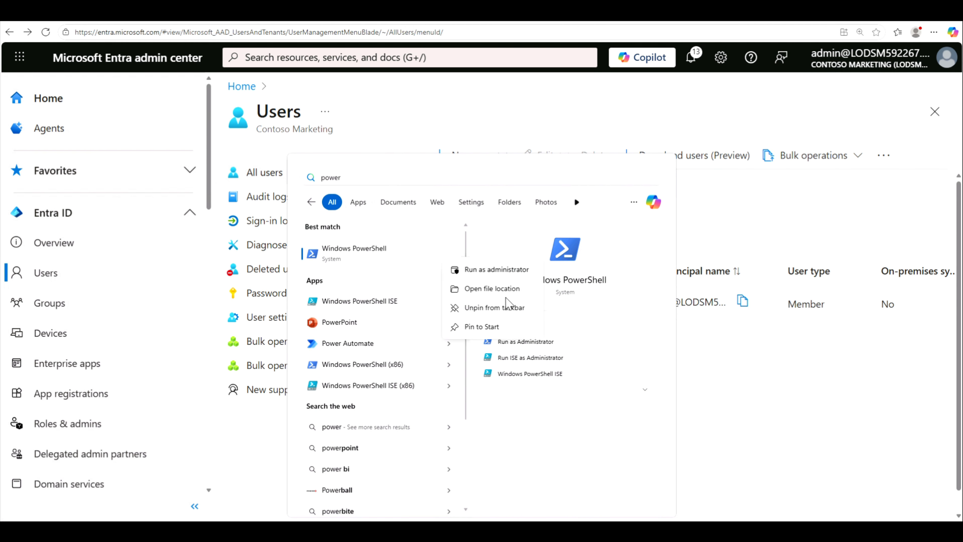
left_click(501, 270)
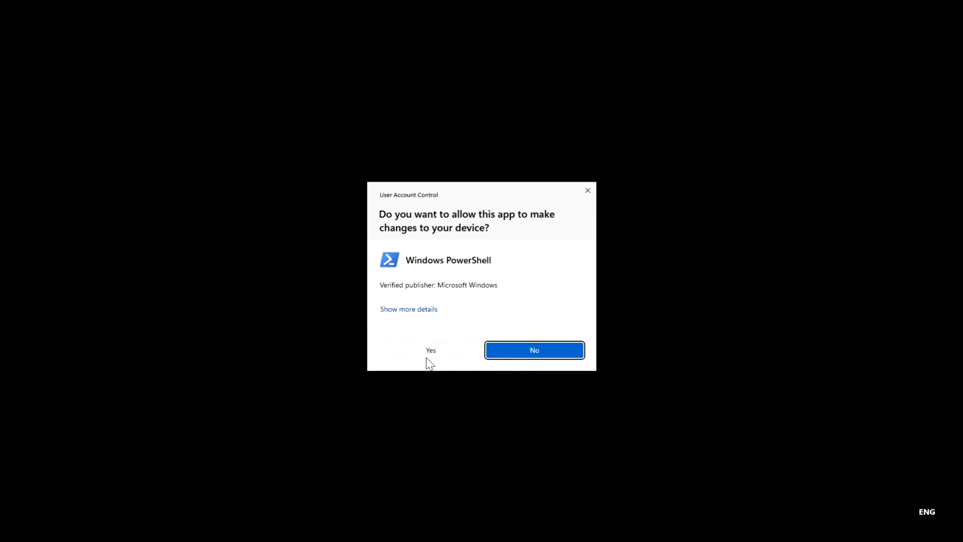
left_click(431, 352)
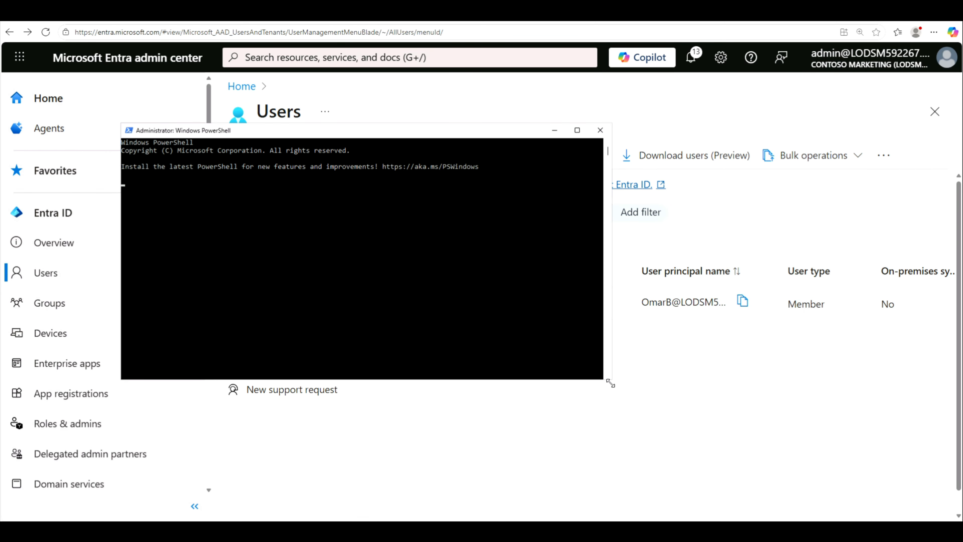
Step: Reposition the PowerShell window and set its font size to 24
left_click_drag(610, 383, 736, 532)
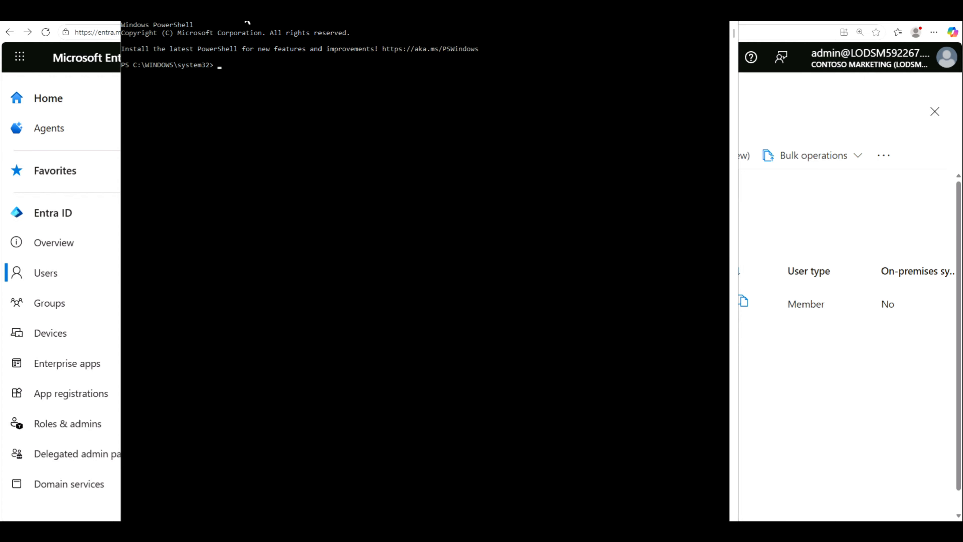
left_click_drag(258, 22, 230, 80)
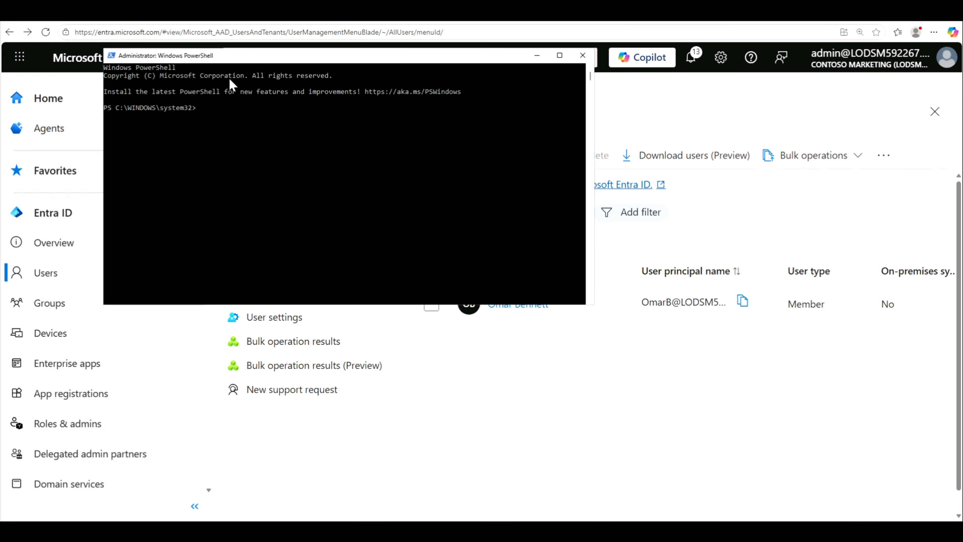
right_click(223, 59)
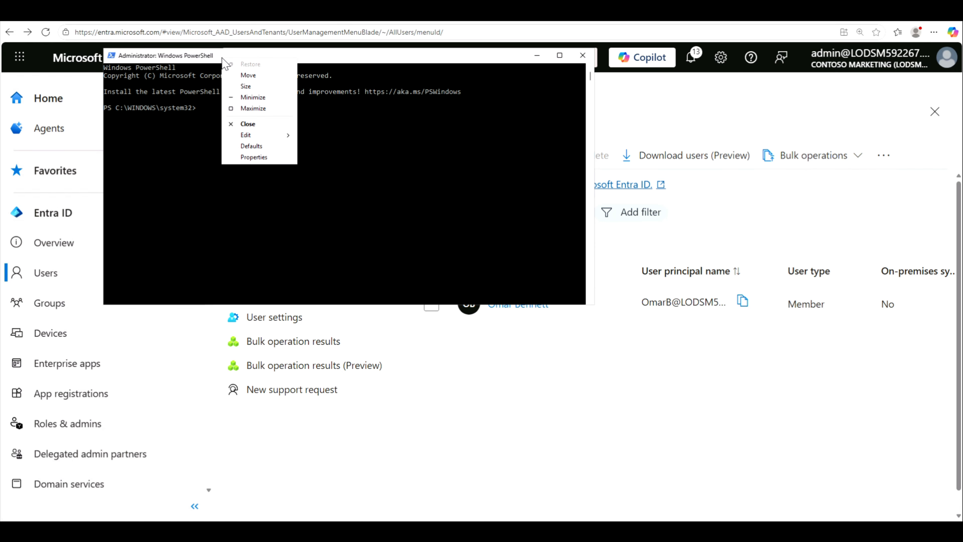
left_click(262, 158)
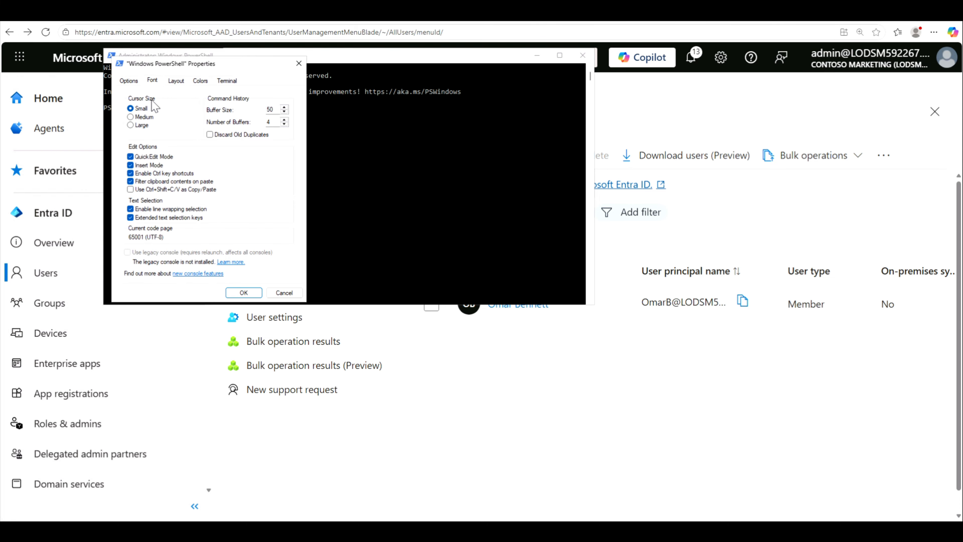
left_click(153, 82)
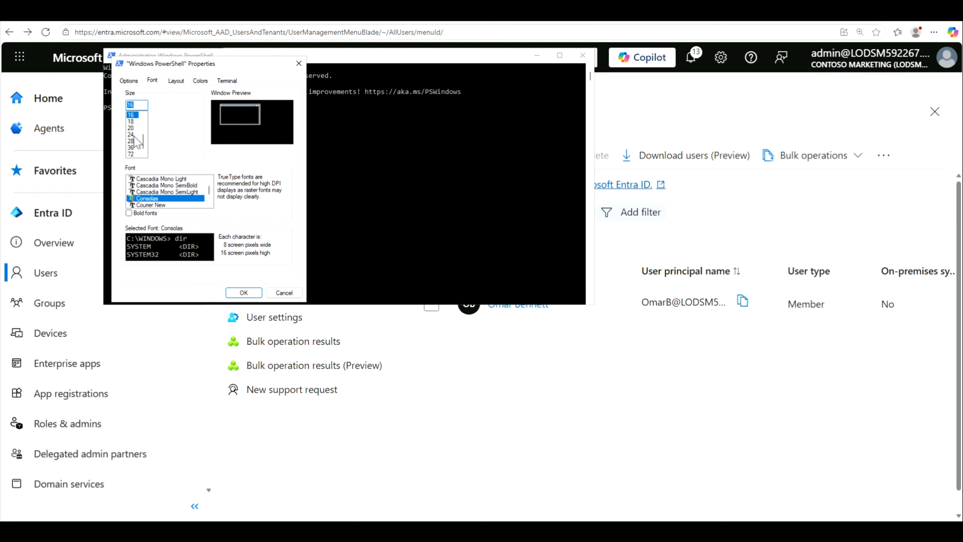
left_click(134, 135)
left_click(243, 293)
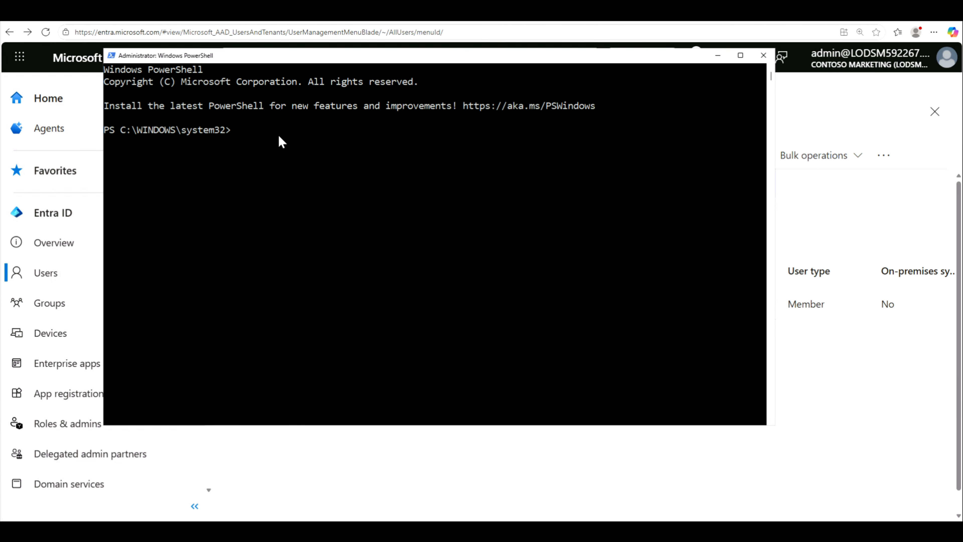
Step: Clear the text selection in the PowerShell window and paste the clipboard contents at the prompt
left_click(265, 140)
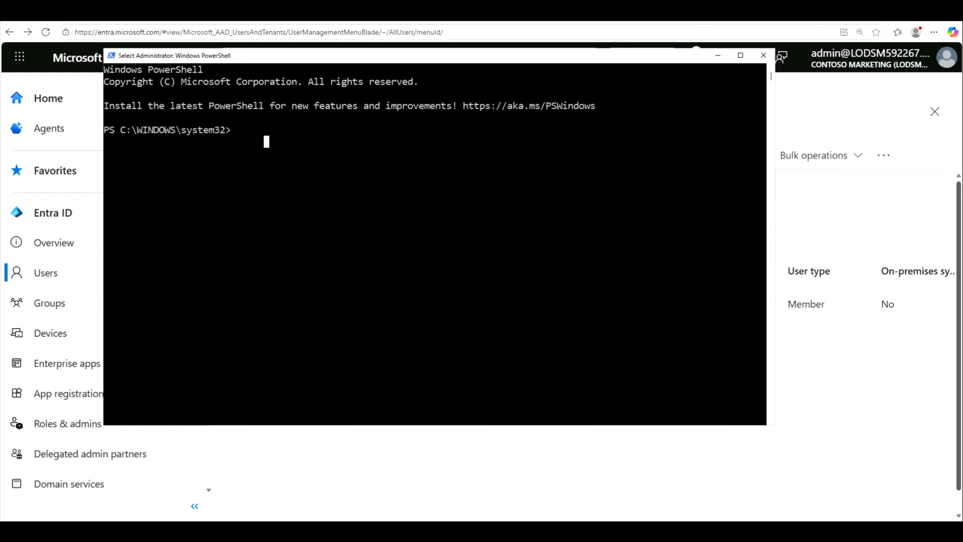
key("Escape")
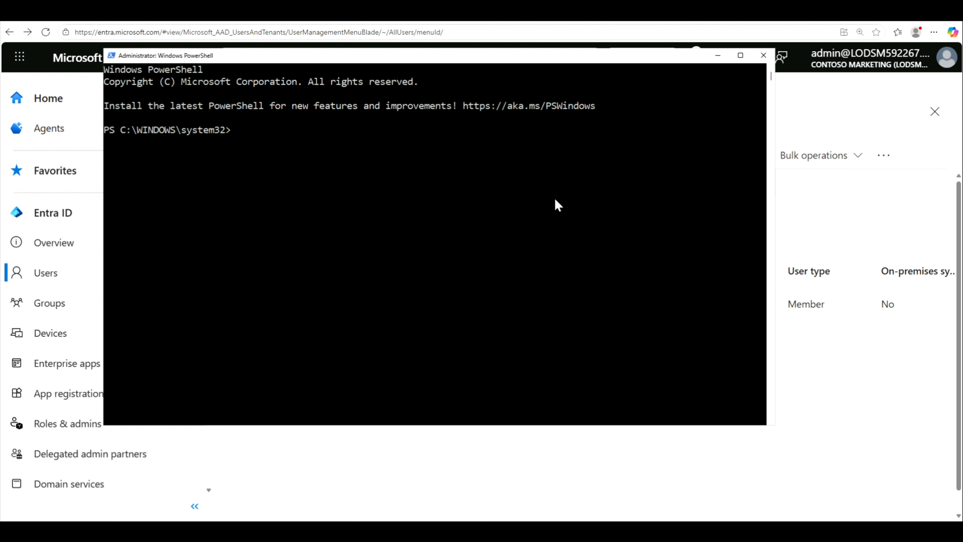
right_click(506, 57)
mouse_move(552, 135)
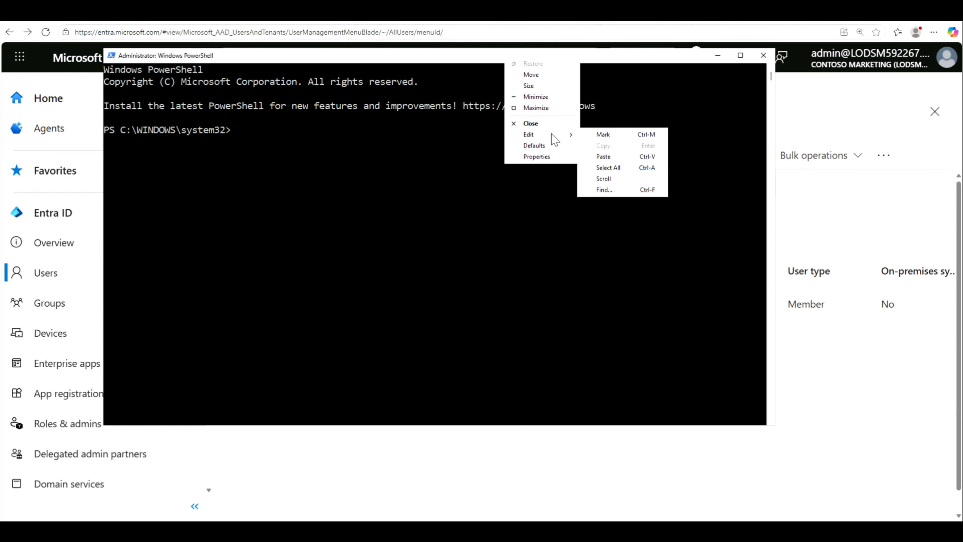
left_click(597, 157)
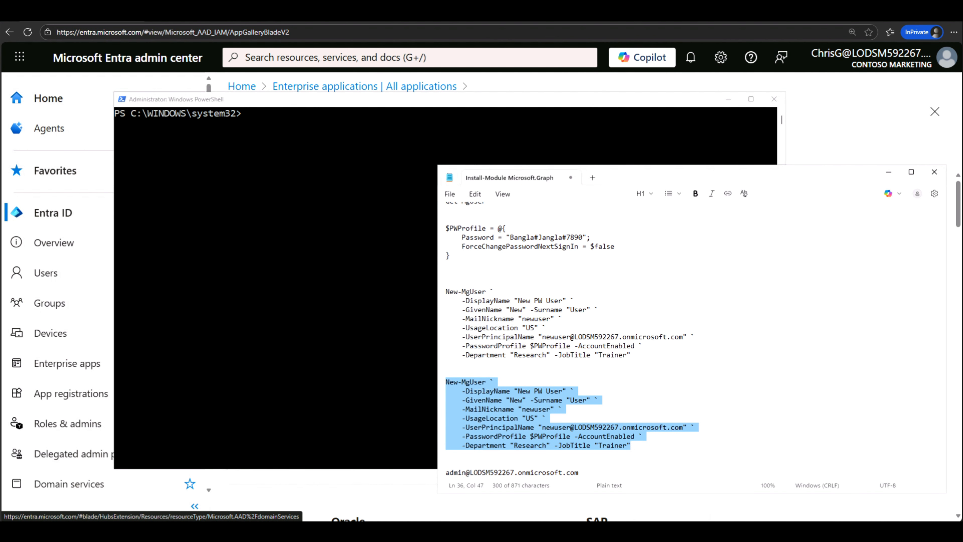
Step: Copy the highlighted New-MgUser command for New PW User from Notepad and paste it into the PowerShell prompt
right_click(491, 421)
left_click(542, 403)
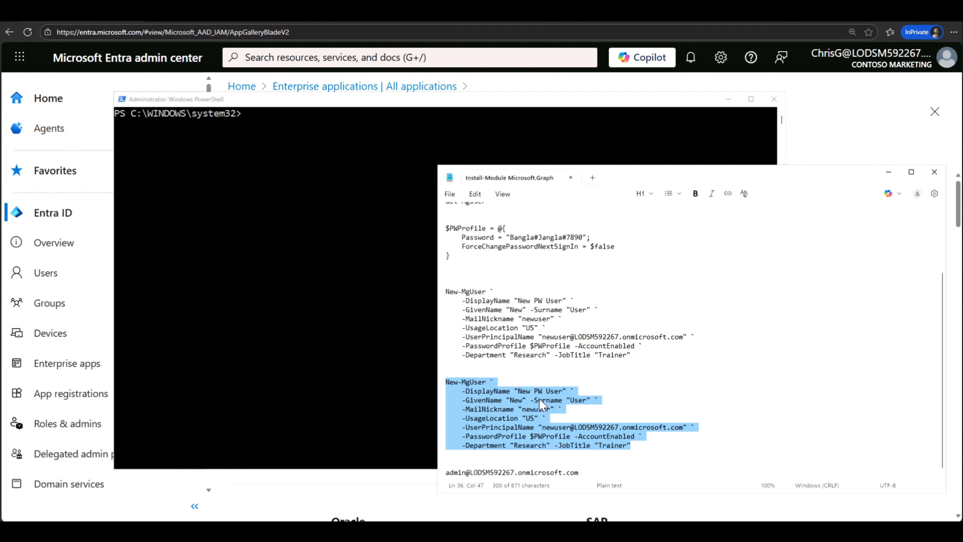
left_click(329, 250)
right_click(330, 251)
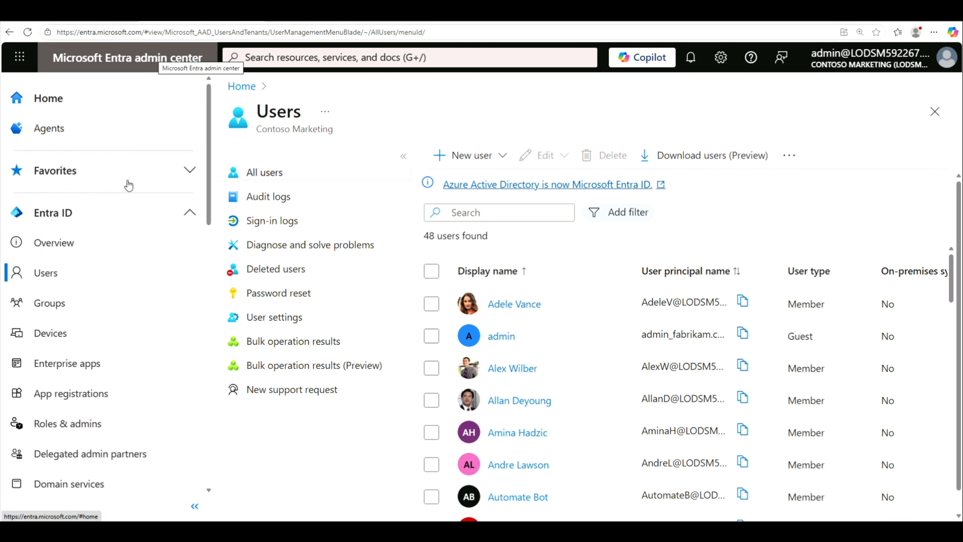
Step: Search all Entra users by the target user's first name, delete the second matching user, and dismiss the notification
left_click(278, 185)
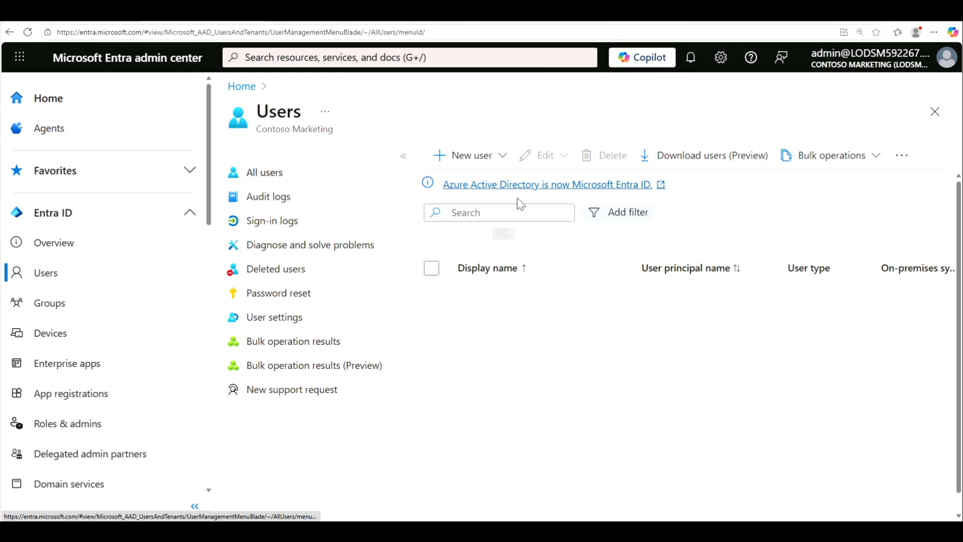
left_click(481, 217)
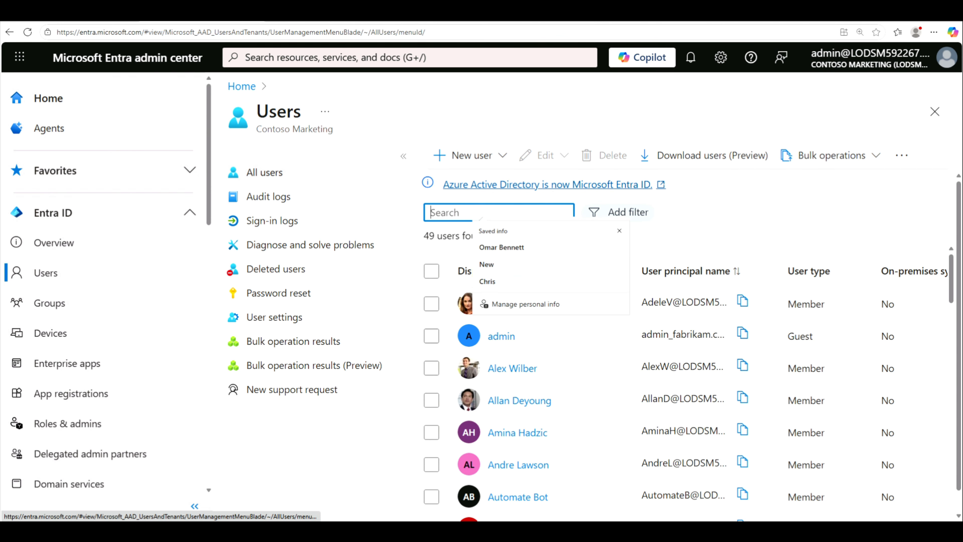
type("Chris")
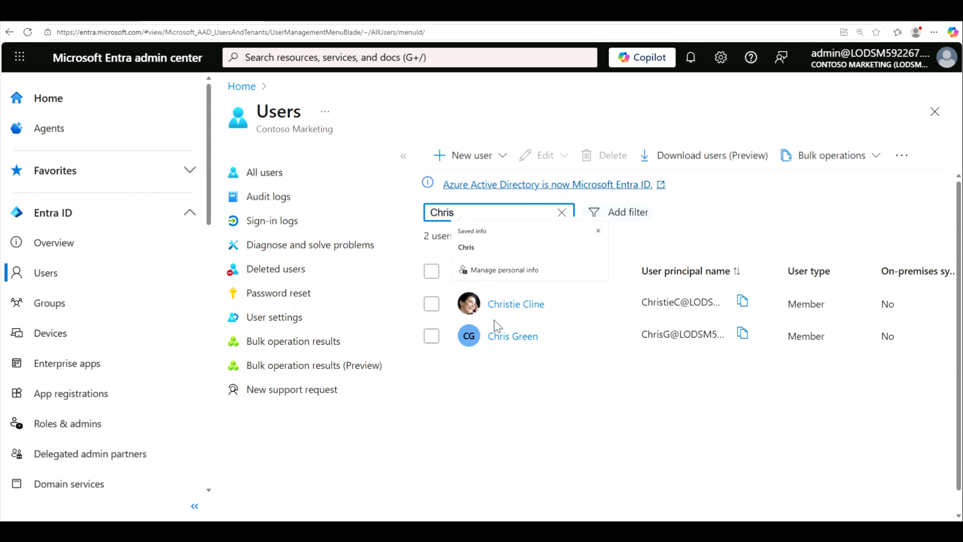
left_click(431, 336)
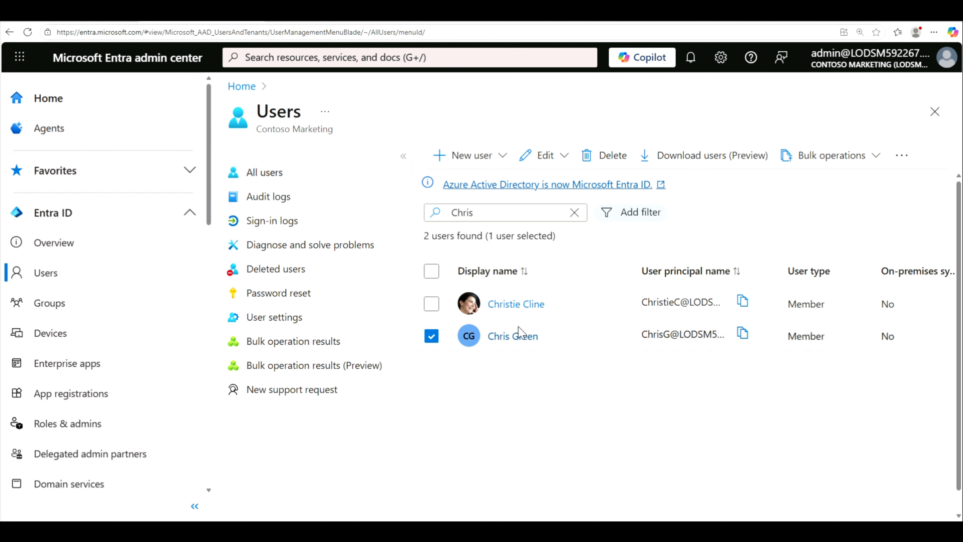
left_click(612, 159)
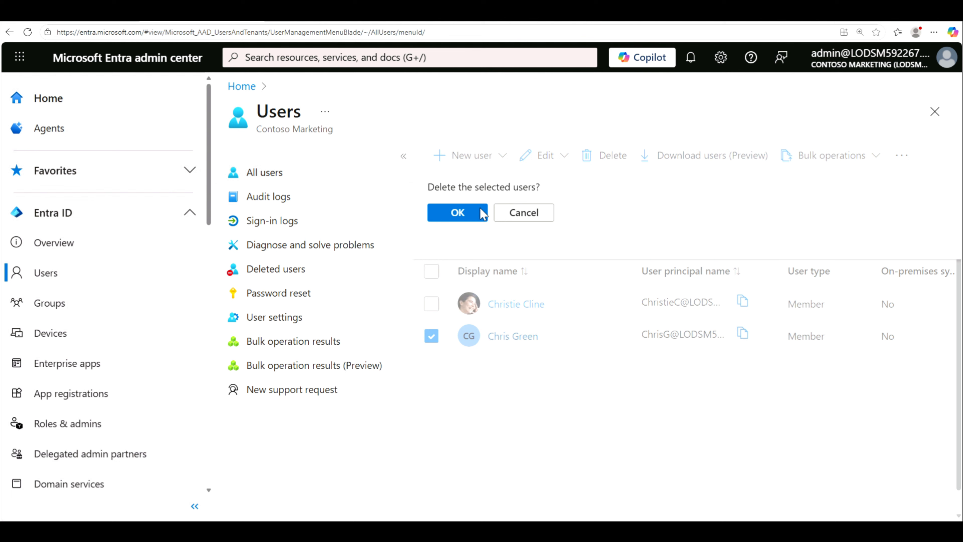
left_click(463, 213)
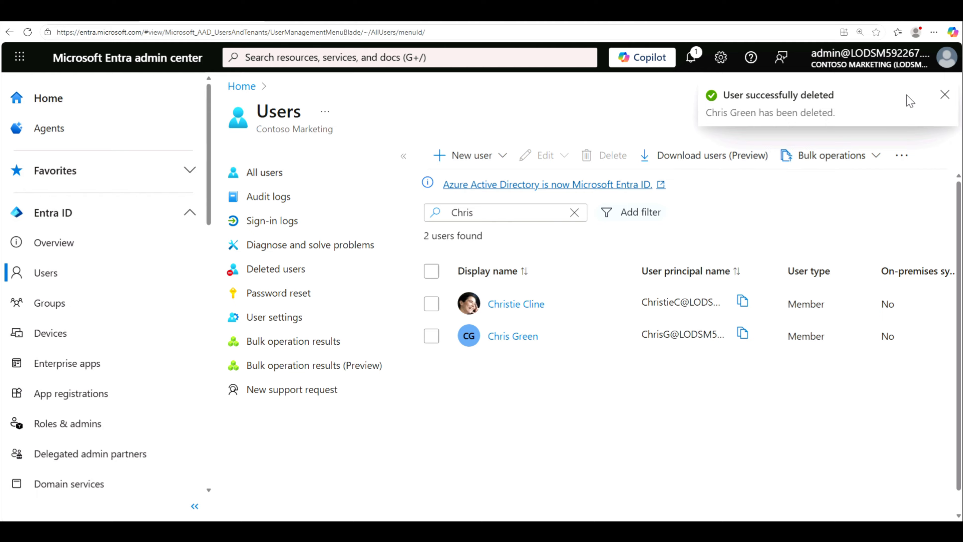
left_click(944, 96)
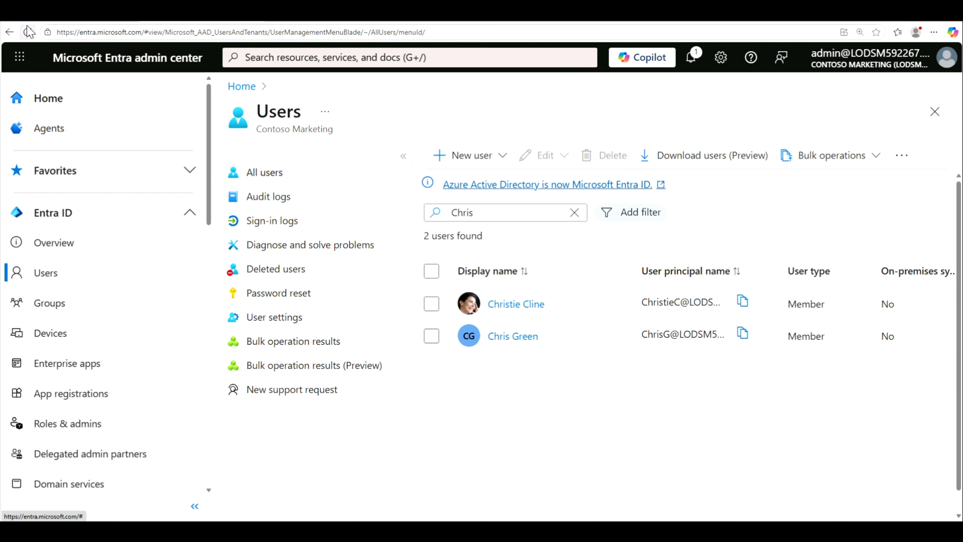
Step: Reload the Users page and search it again for the deleted user's first name
key("F5")
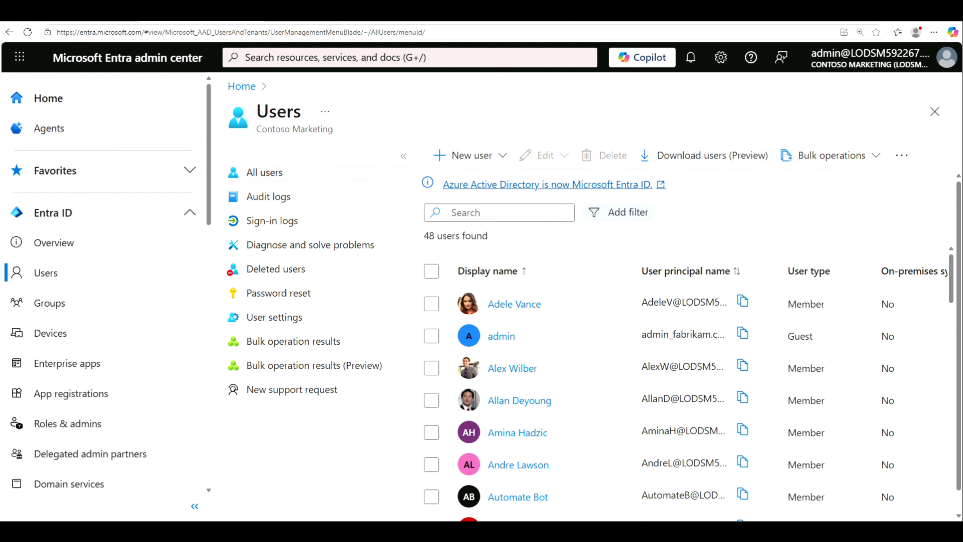
left_click(479, 214)
left_click(502, 255)
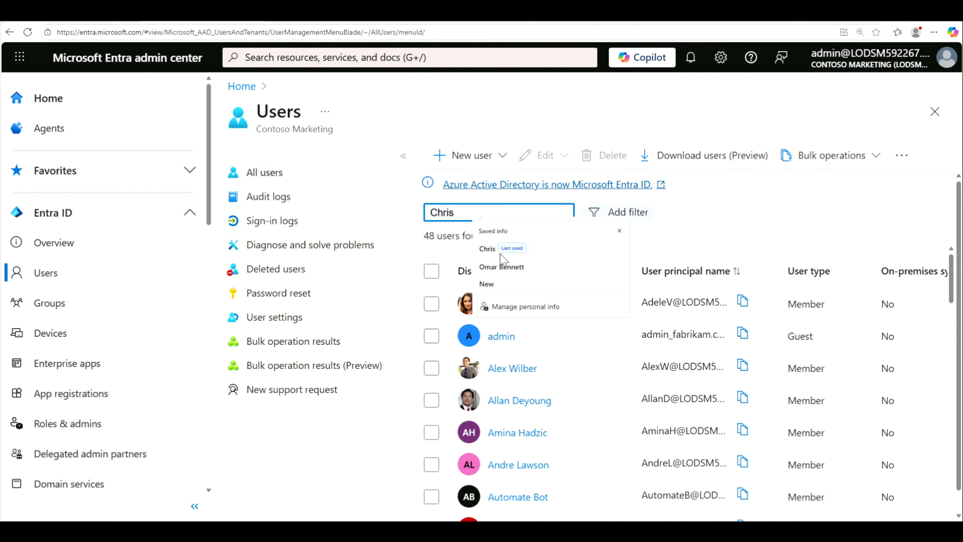
left_click(492, 256)
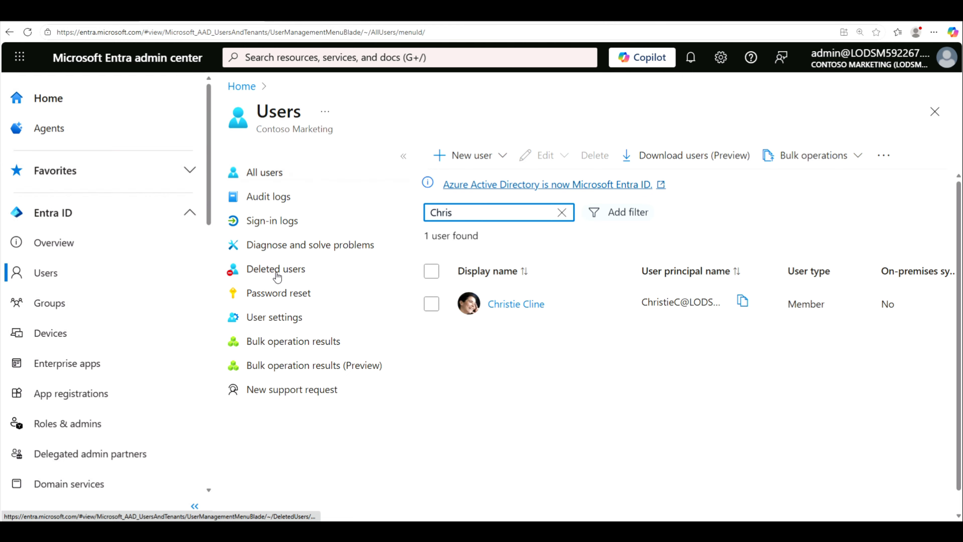
Step: Restore the user listed under Deleted users and dismiss the notification
left_click(298, 270)
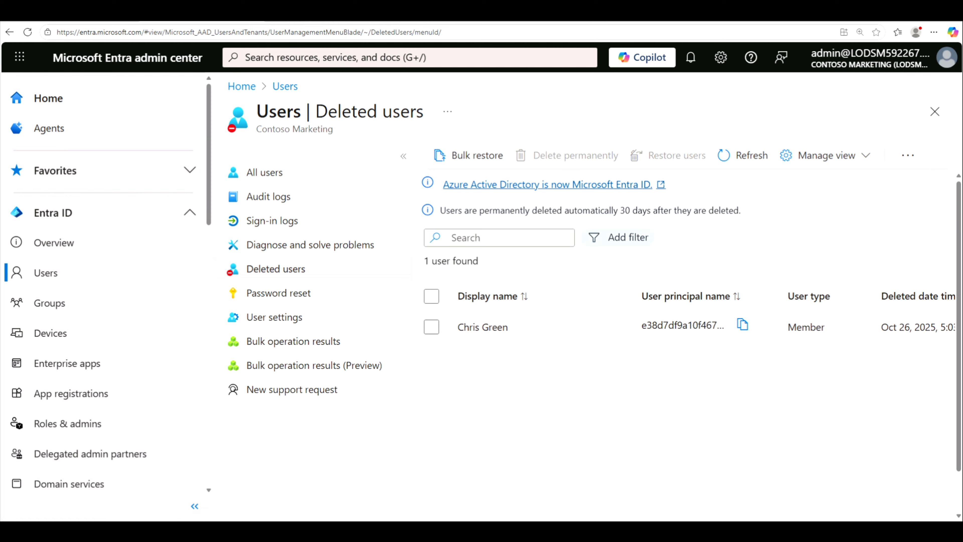
left_click(431, 327)
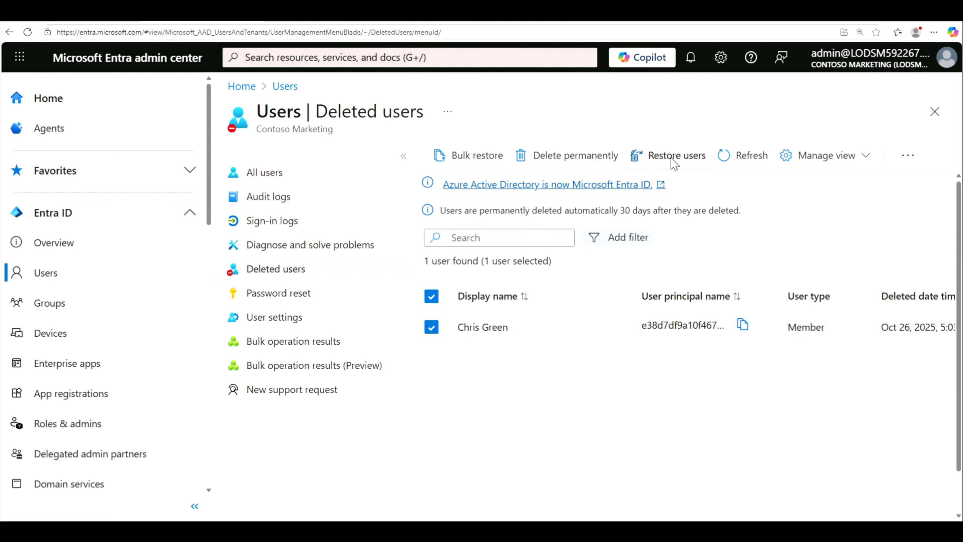
left_click(674, 164)
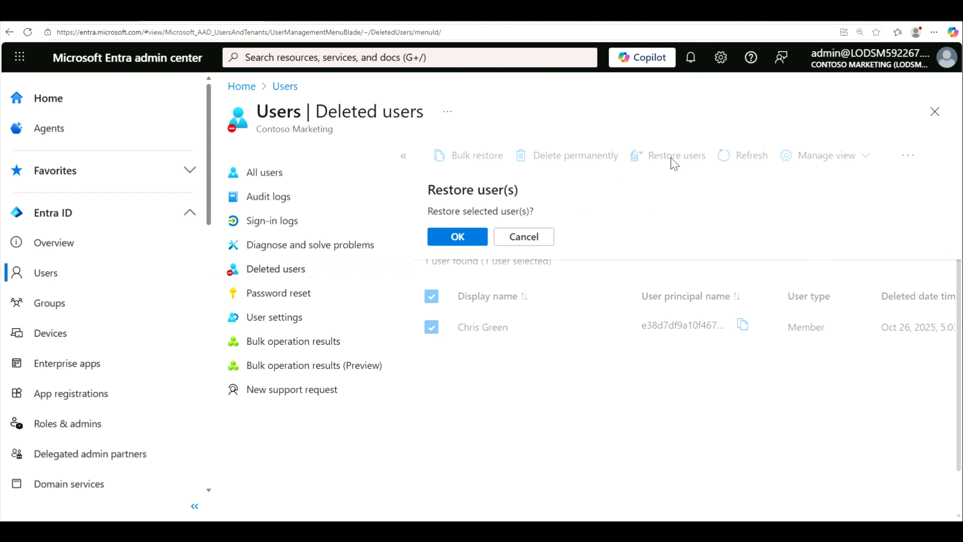
left_click(457, 237)
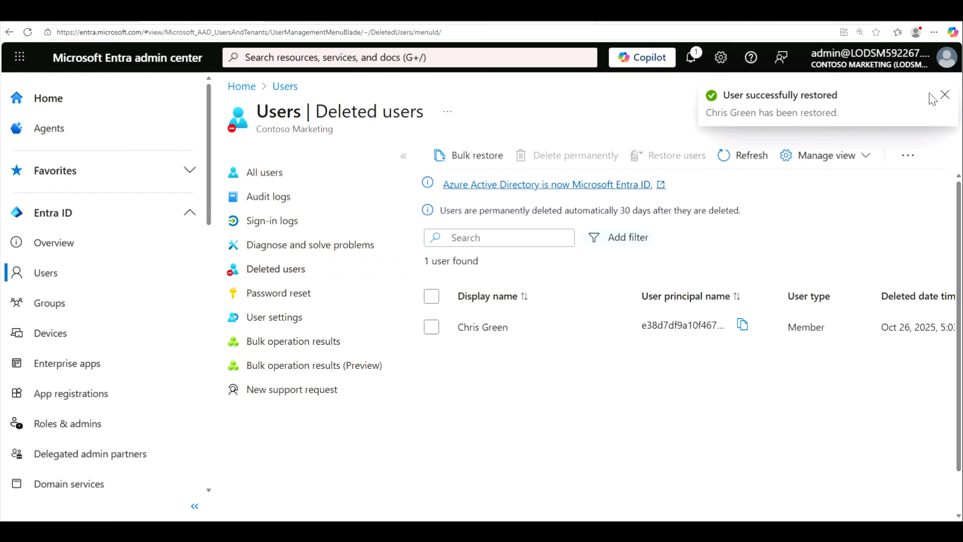
left_click(944, 95)
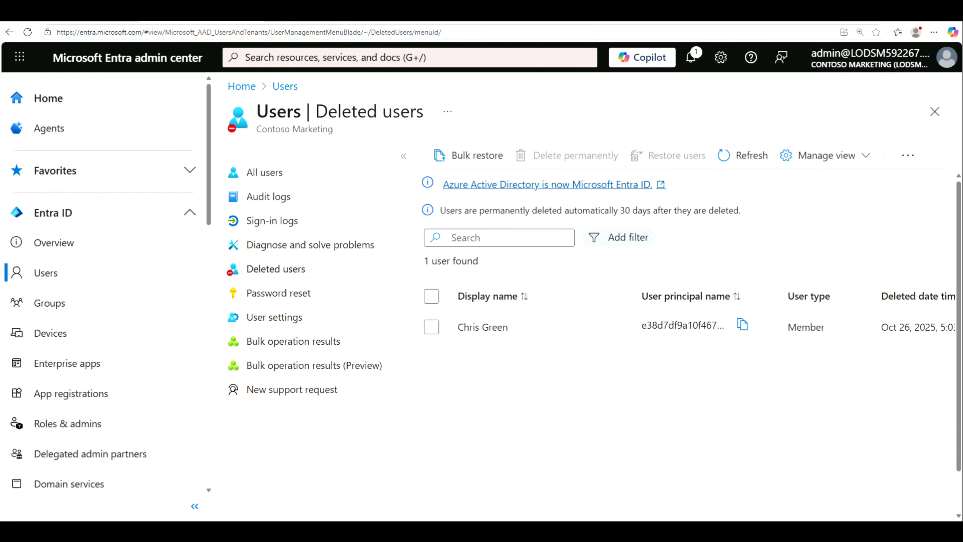
Step: Refresh the Deleted users list, check it for the restored user's first name, and clear the search
left_click(737, 156)
left_click(484, 239)
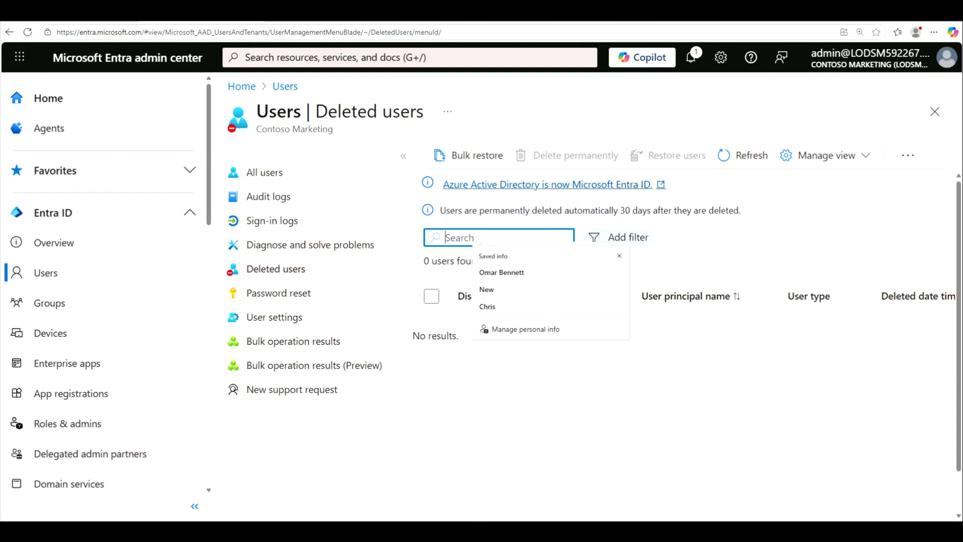
left_click(487, 306)
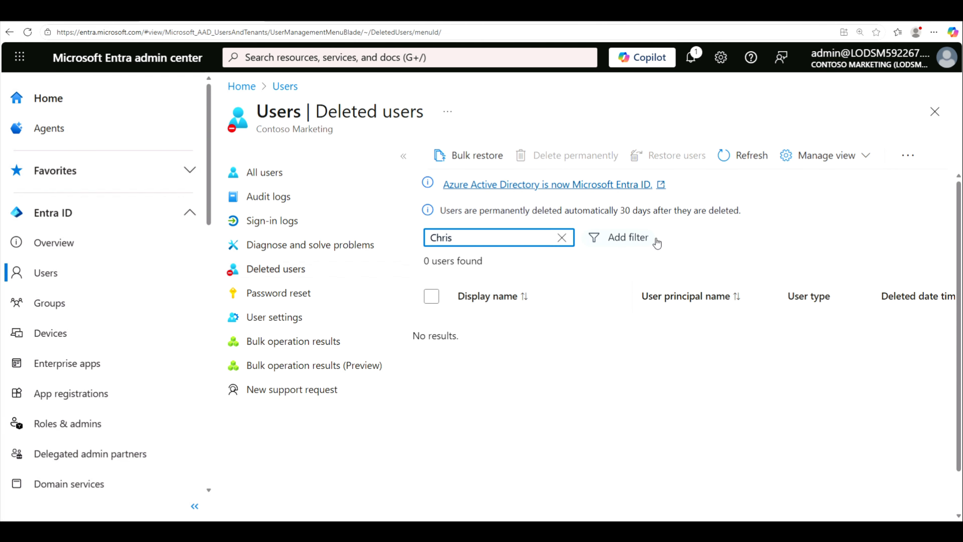
left_click(735, 156)
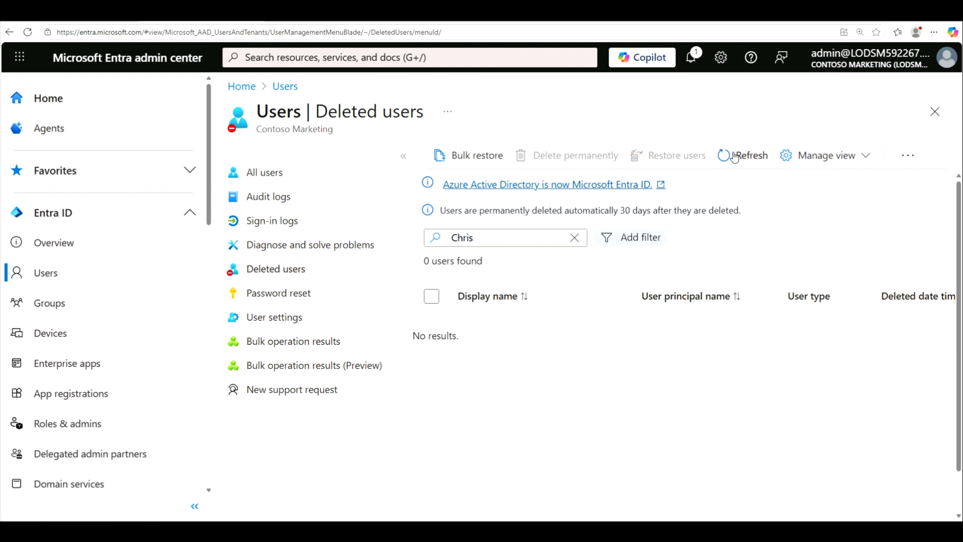
left_click(574, 237)
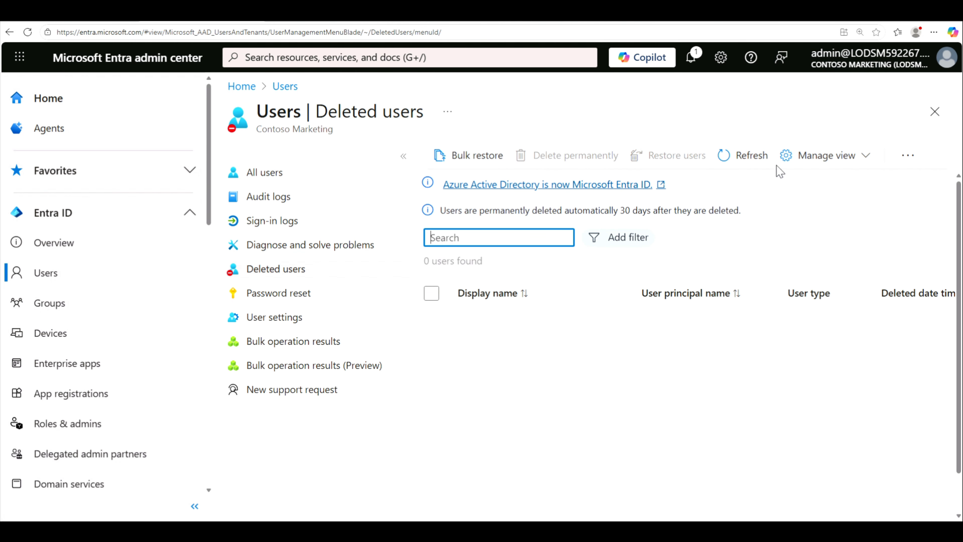
left_click(744, 157)
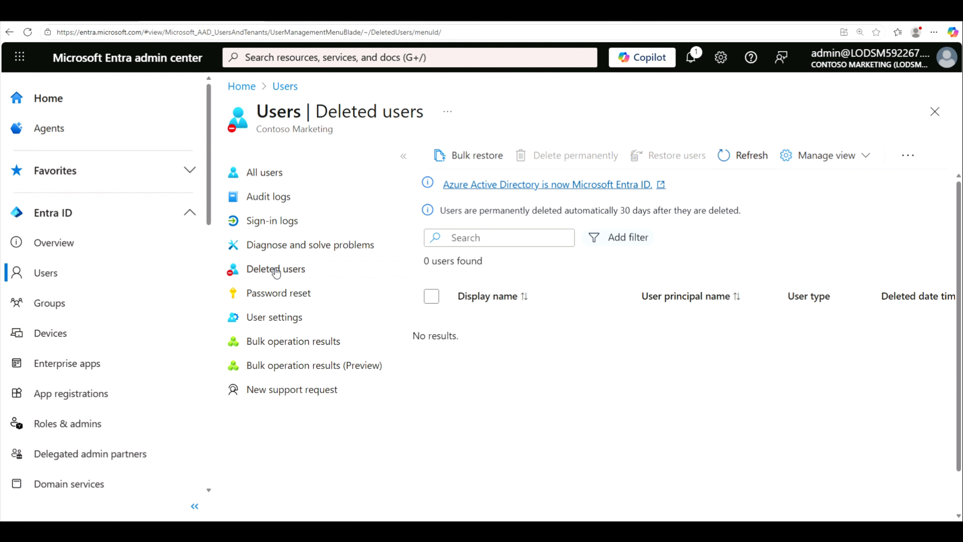
Step: Return to the list of all users, search it for the restored user's first name, and reset the search
left_click(274, 179)
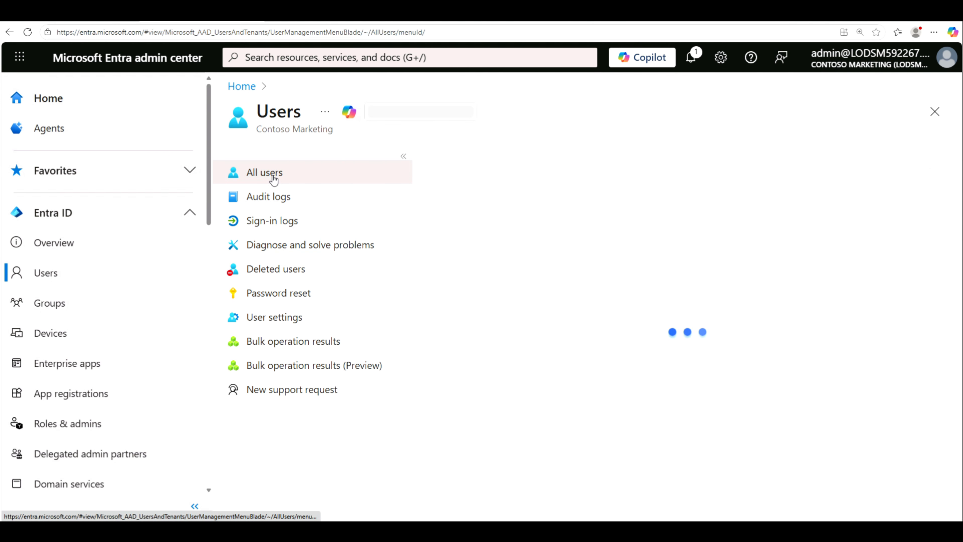
left_click(482, 214)
left_click(496, 252)
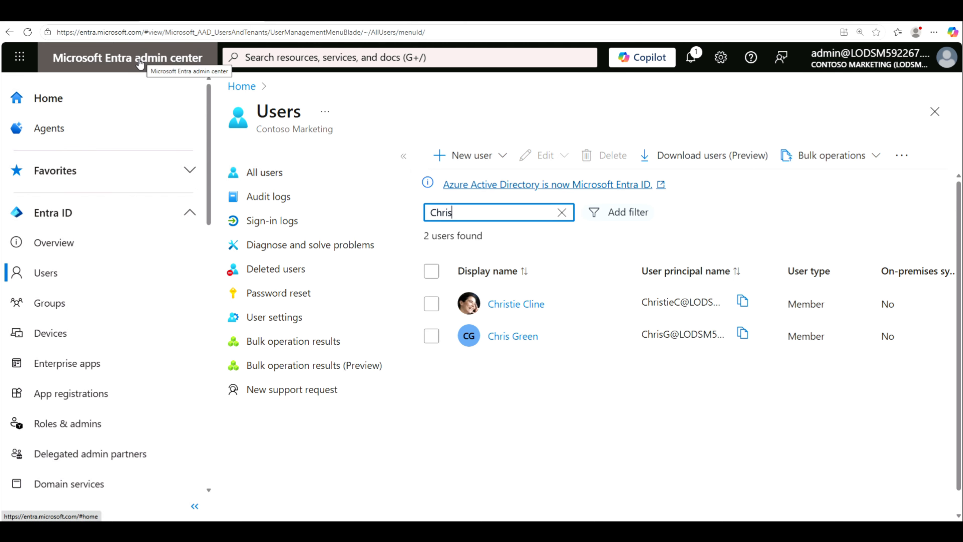
left_click(303, 181)
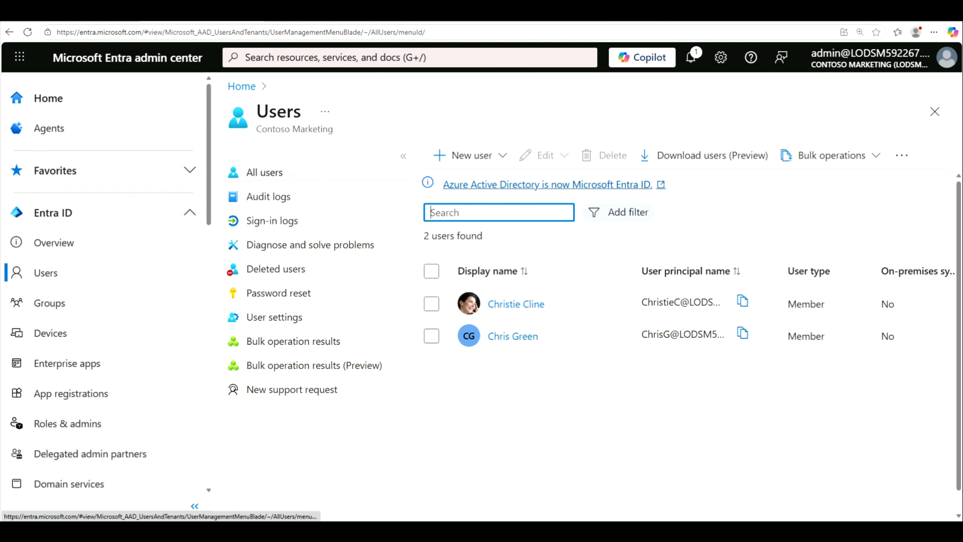
Step: Find the user to be licensed by first name, open the profile, and check the usage location in its properties
type("Raul")
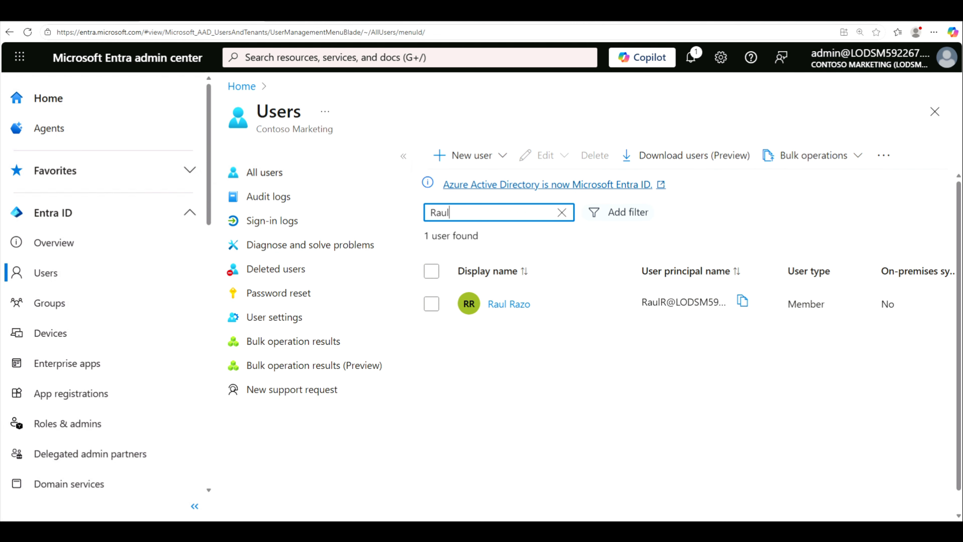
left_click(509, 304)
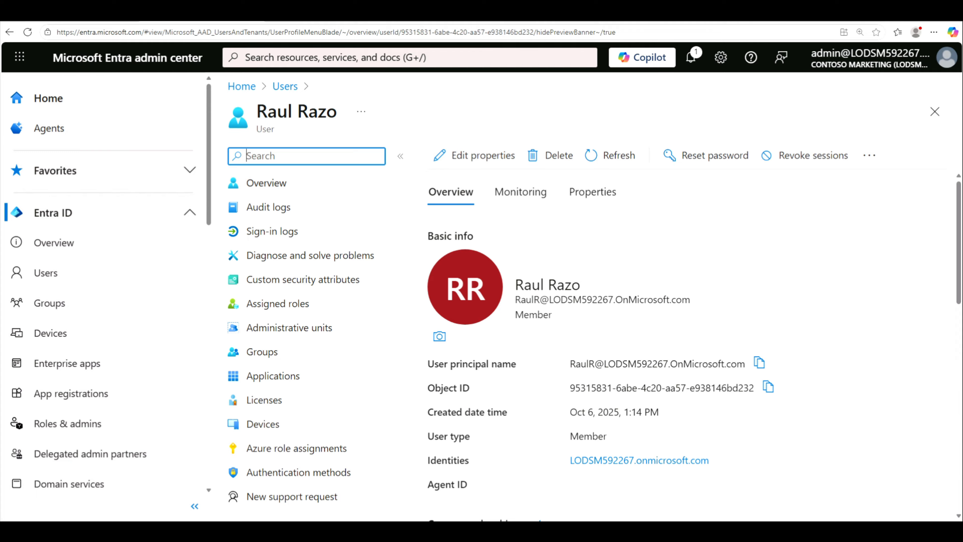
left_click(516, 198)
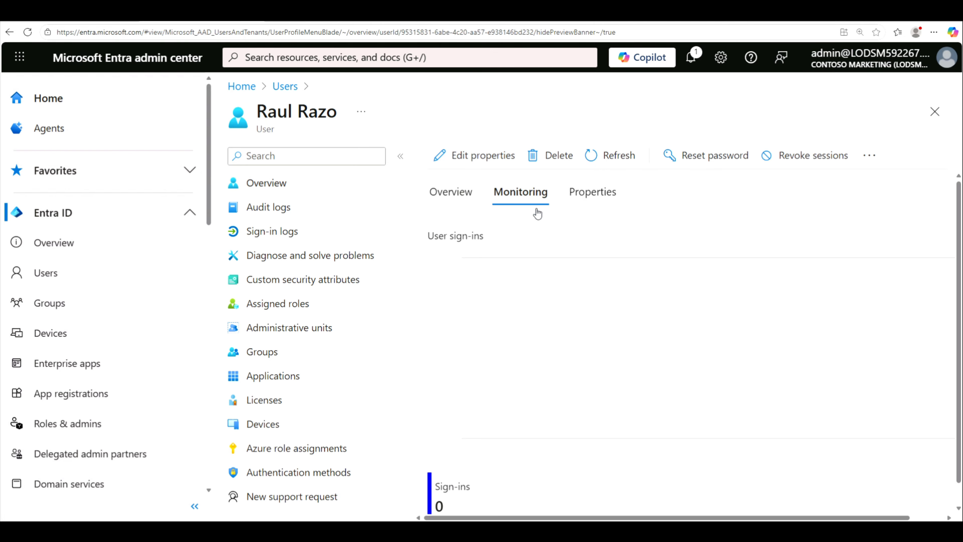
left_click(599, 194)
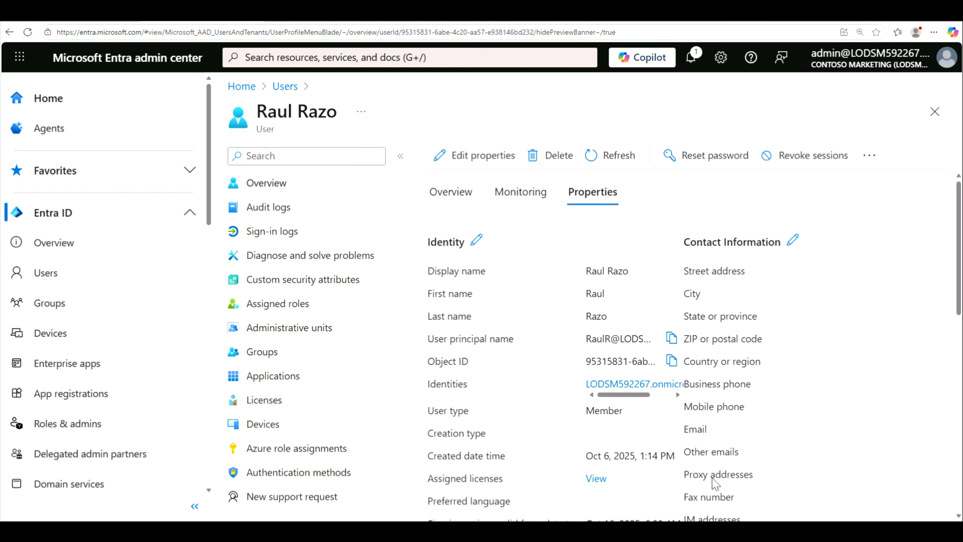
scroll(707, 459, "down", 5)
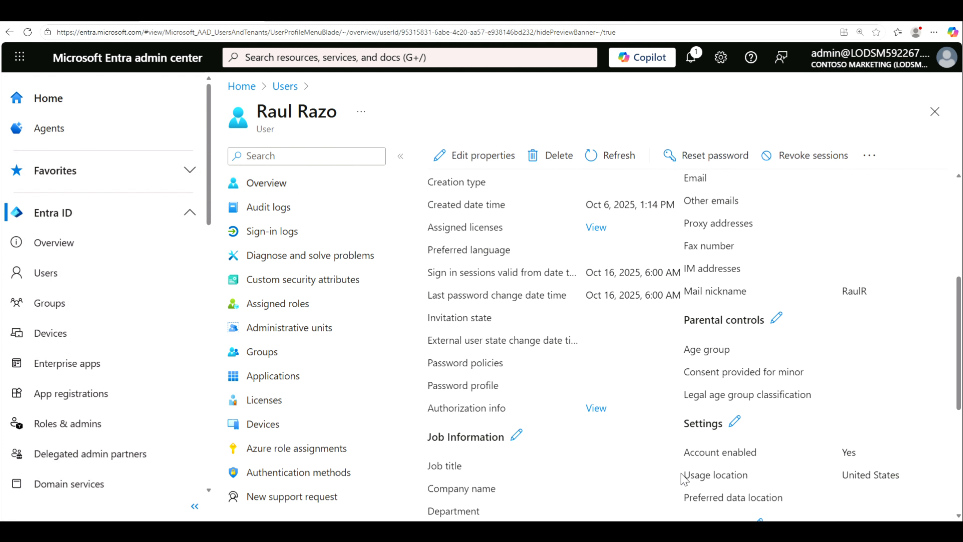
left_click_drag(737, 476, 943, 475)
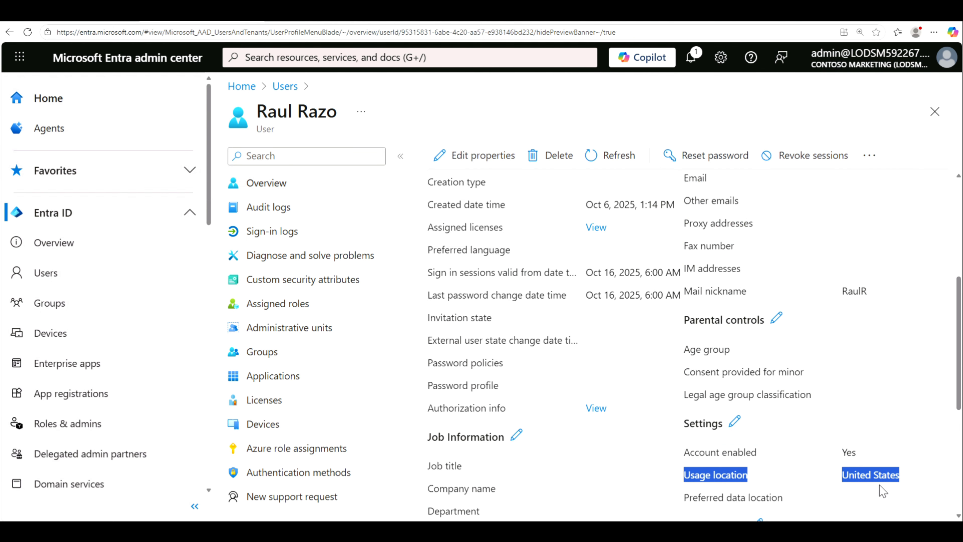
left_click(922, 383)
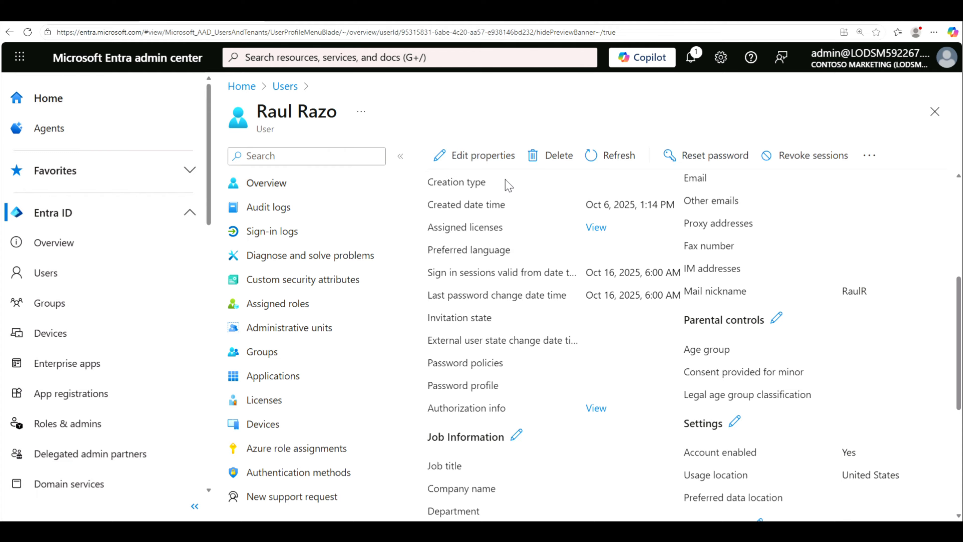
Step: Examine the user's license assignments and view options, and look through the navigation for a way to manage licenses
left_click(265, 405)
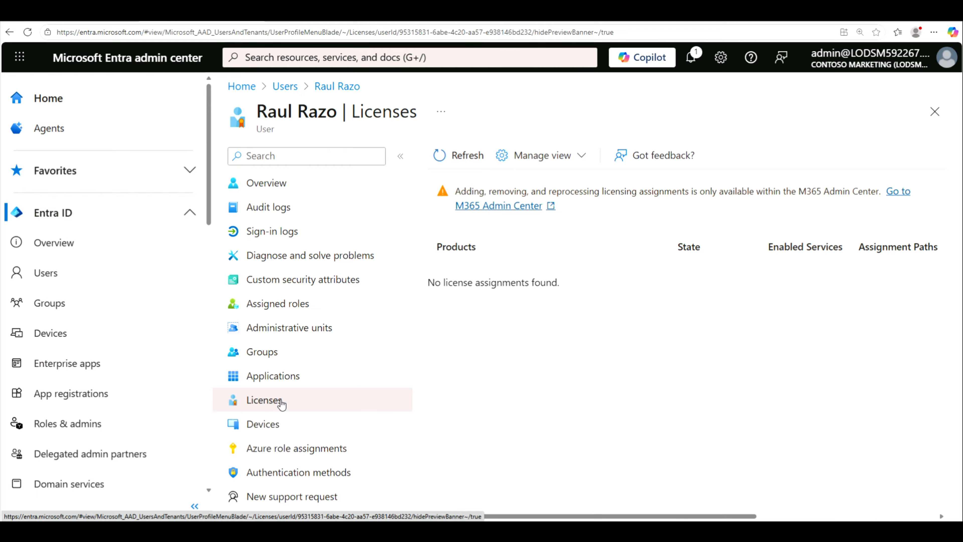
left_click(582, 157)
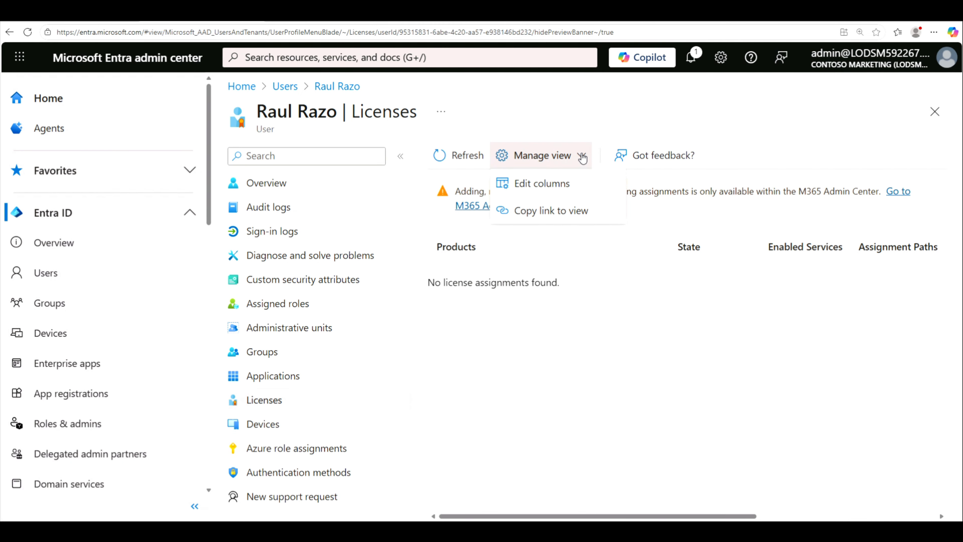
left_click(554, 380)
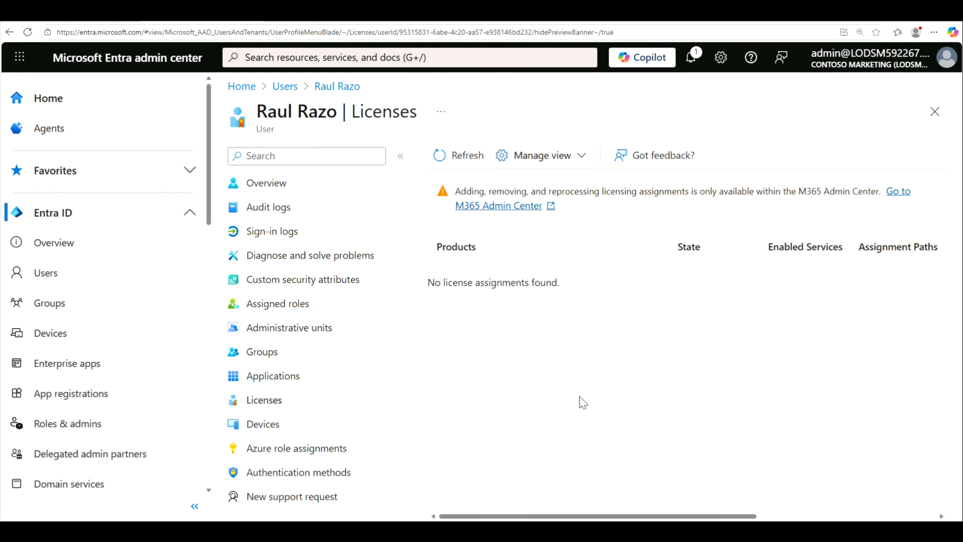
scroll(107, 371, "down", 5)
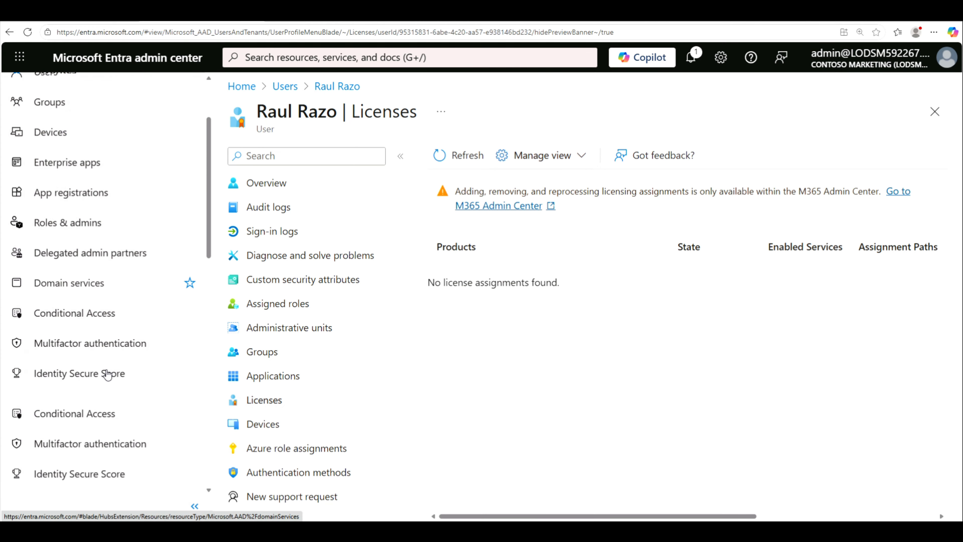
scroll(108, 374, "down", 8)
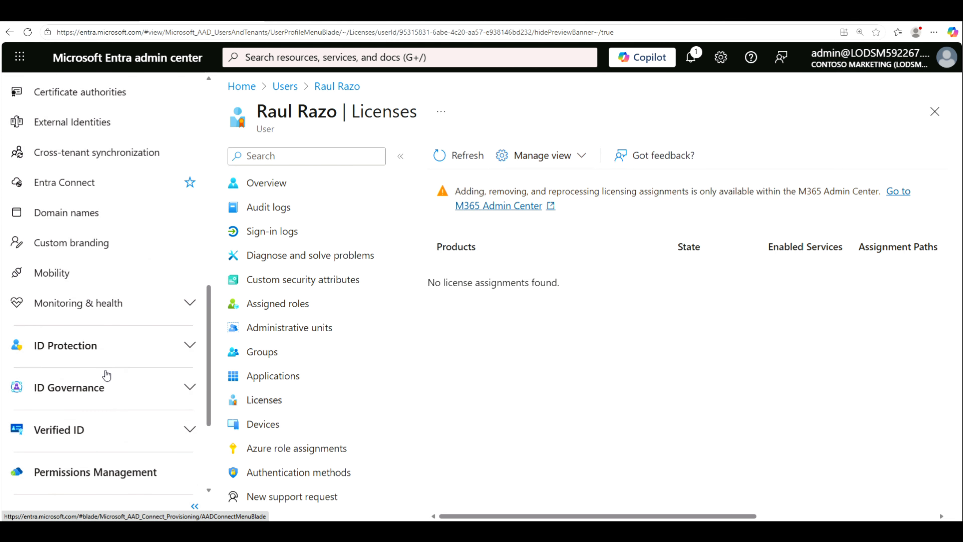
scroll(107, 375, "up", 8)
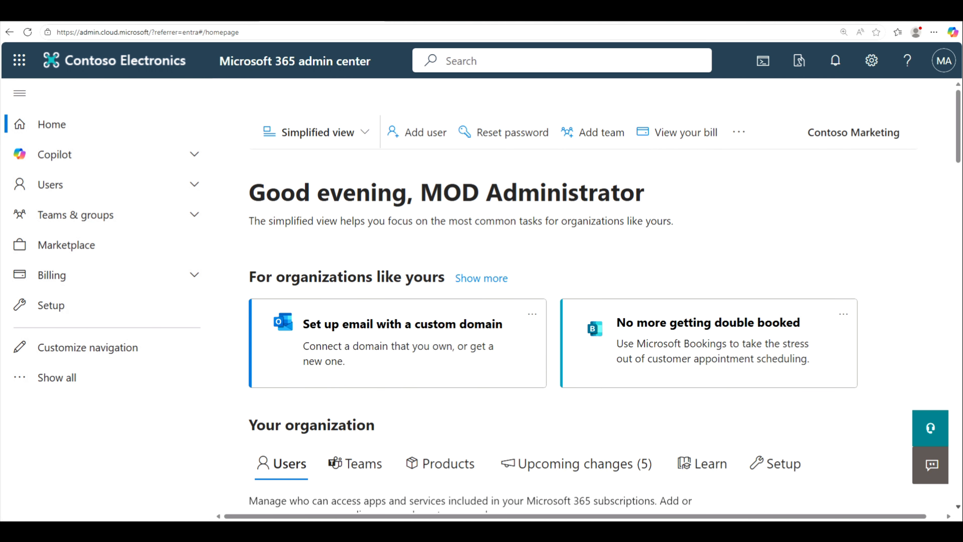
Step: Switch to the Microsoft 365 admin center and open the Windows 10/11 Enterprise E3 product from the billing licenses list
left_click(196, 16)
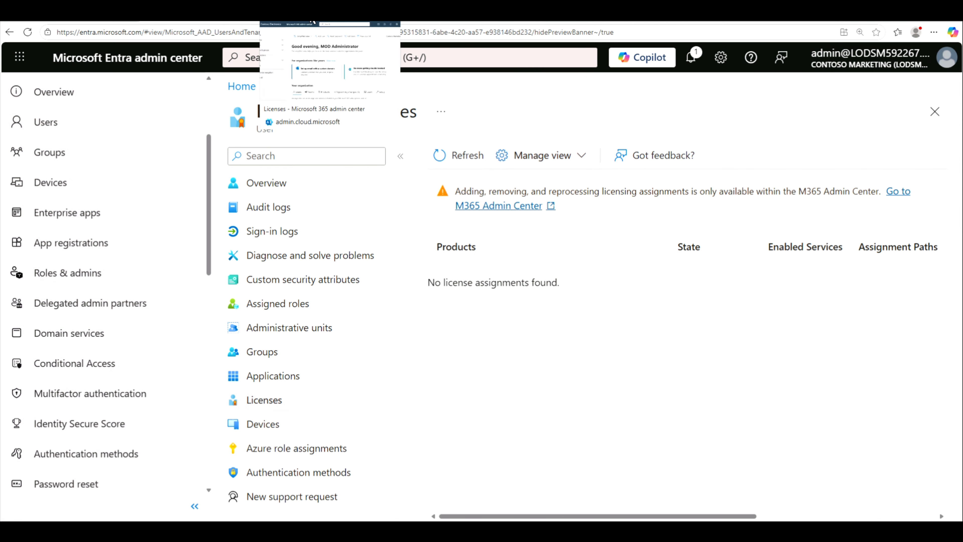
left_click(312, 21)
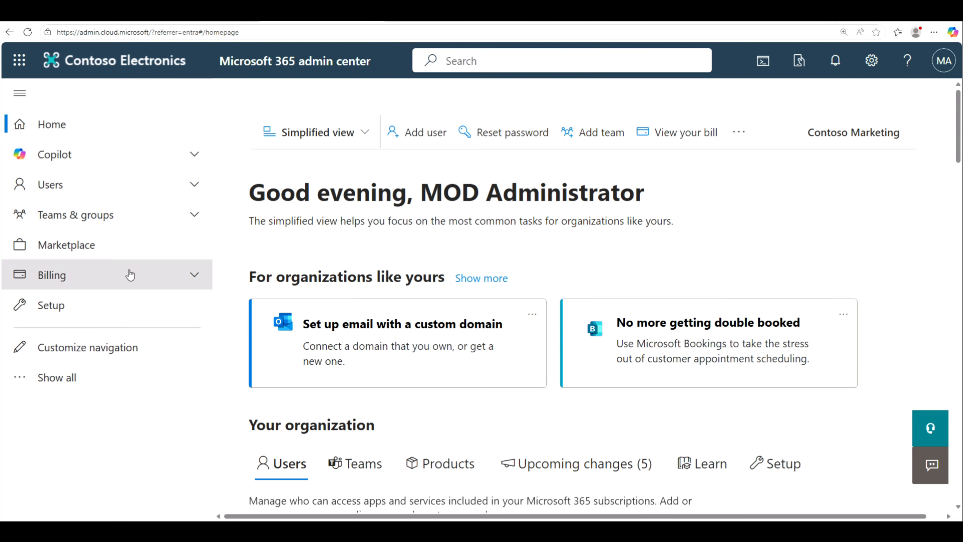
left_click(192, 278)
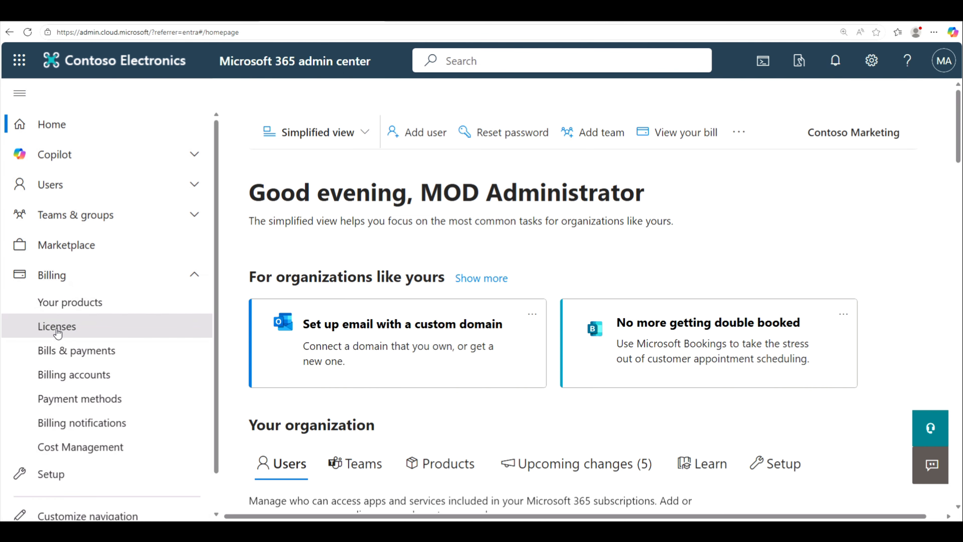
left_click(57, 327)
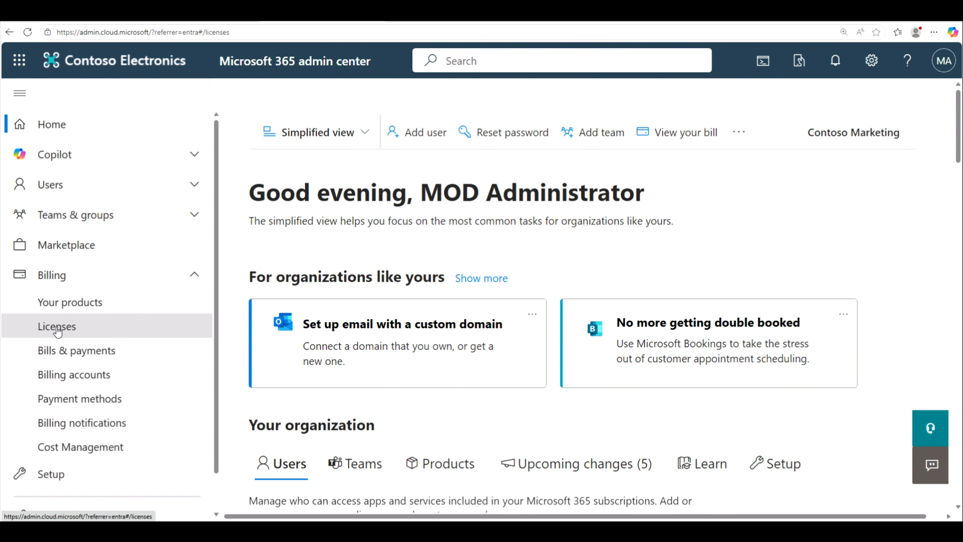
scroll(527, 456, "down", 5)
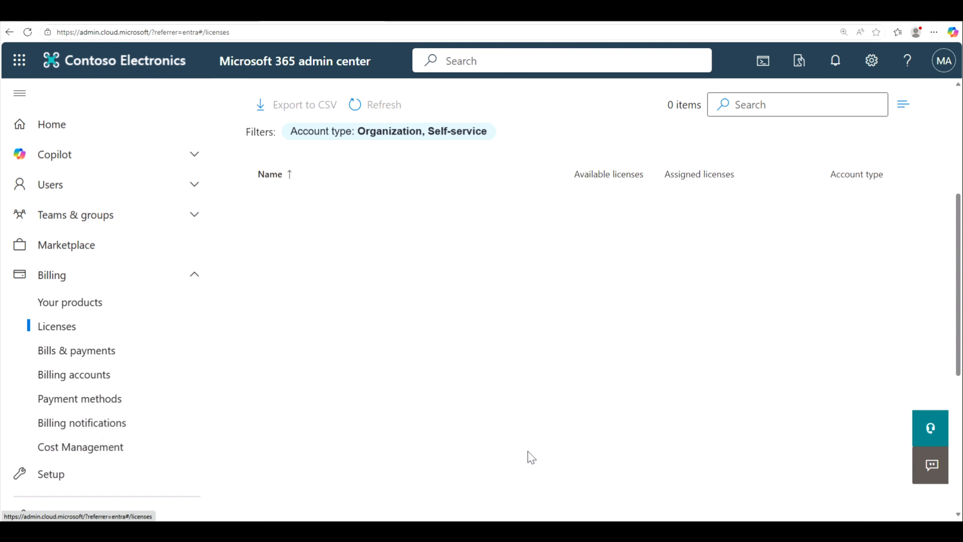
scroll(531, 457, "up", 5)
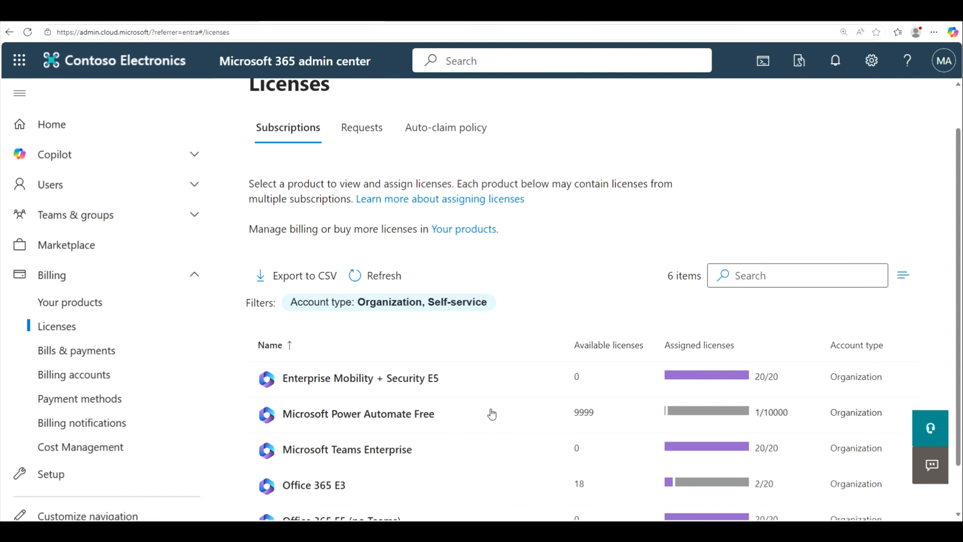
scroll(491, 414, "down", 1)
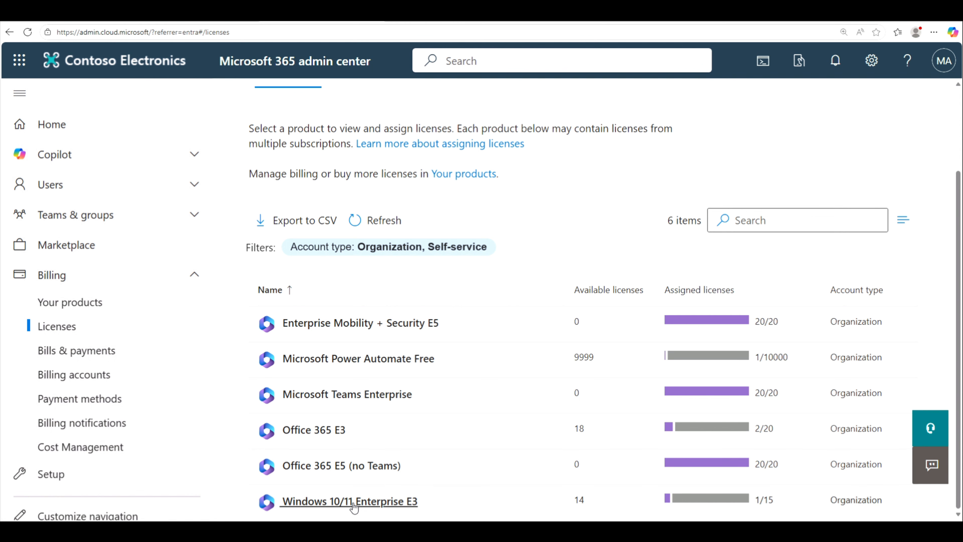
left_click(366, 502)
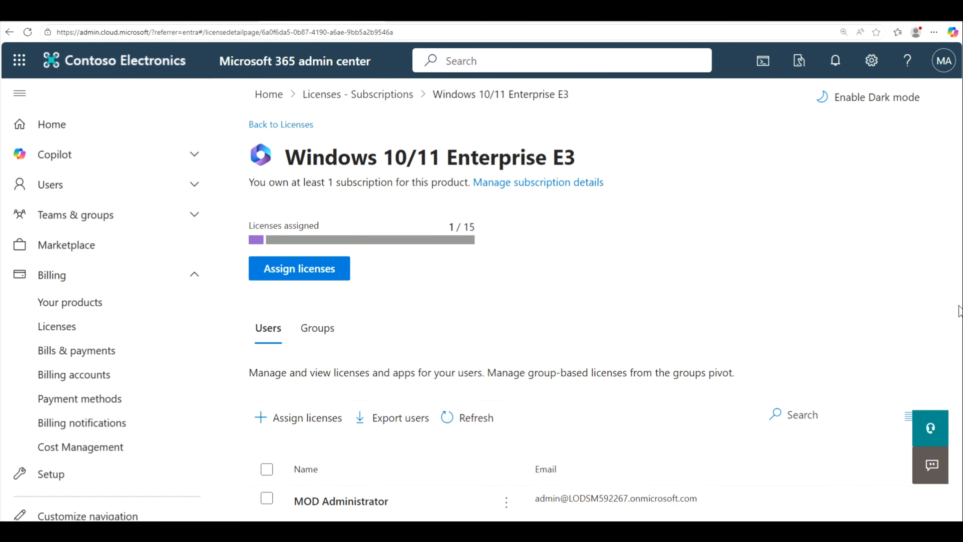
Step: Assign a Windows 10/11 Enterprise E3 license to the user whose profile was checked, keeping the included apps on, and close the confirmation
left_click(301, 422)
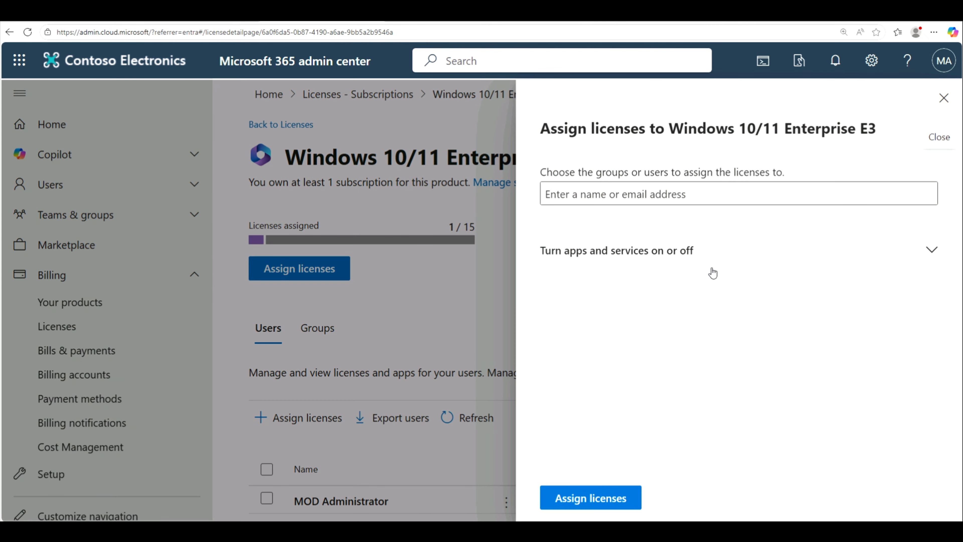
left_click(739, 194)
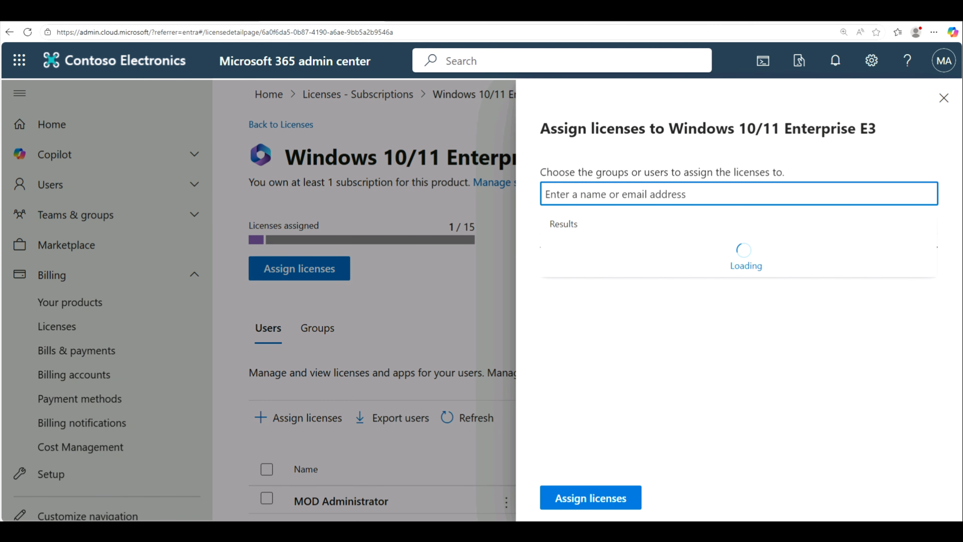
type("ra")
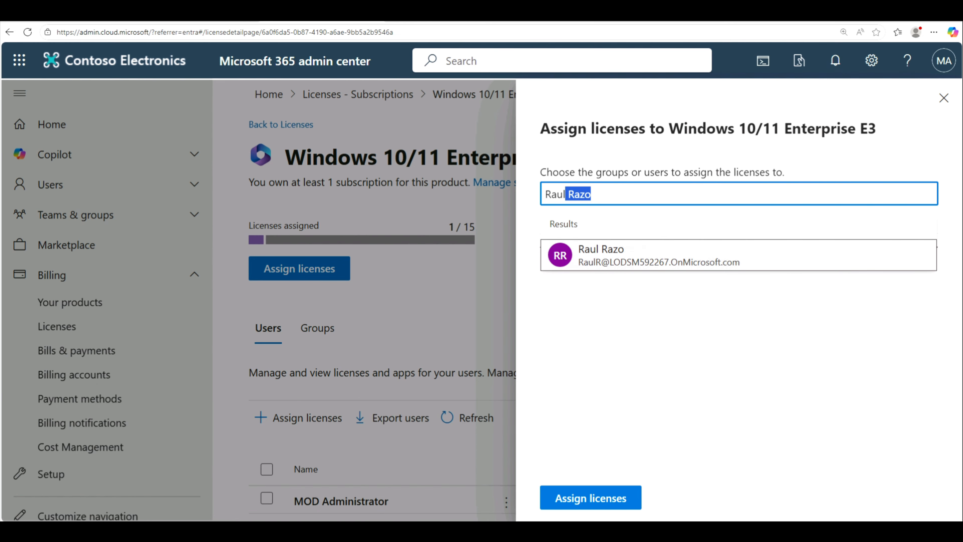
left_click(615, 255)
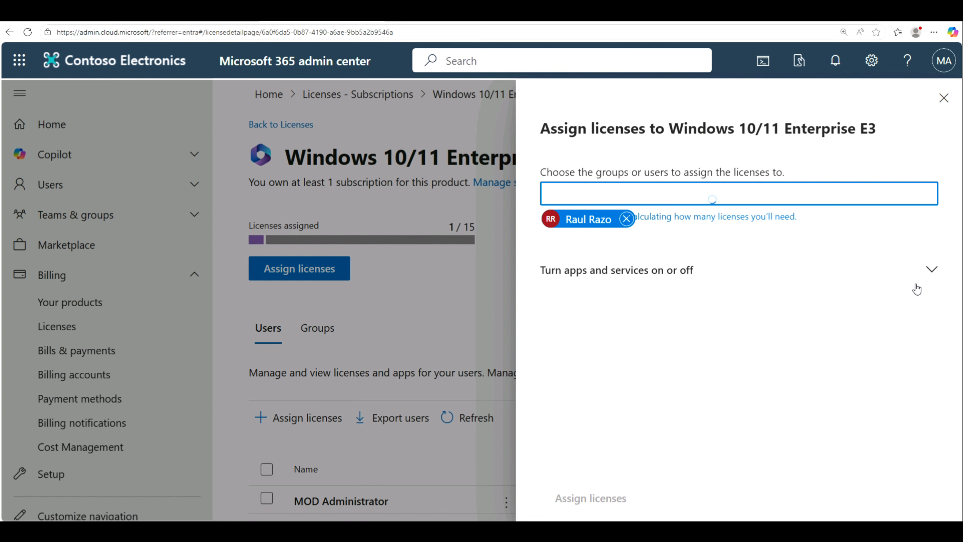
left_click(935, 271)
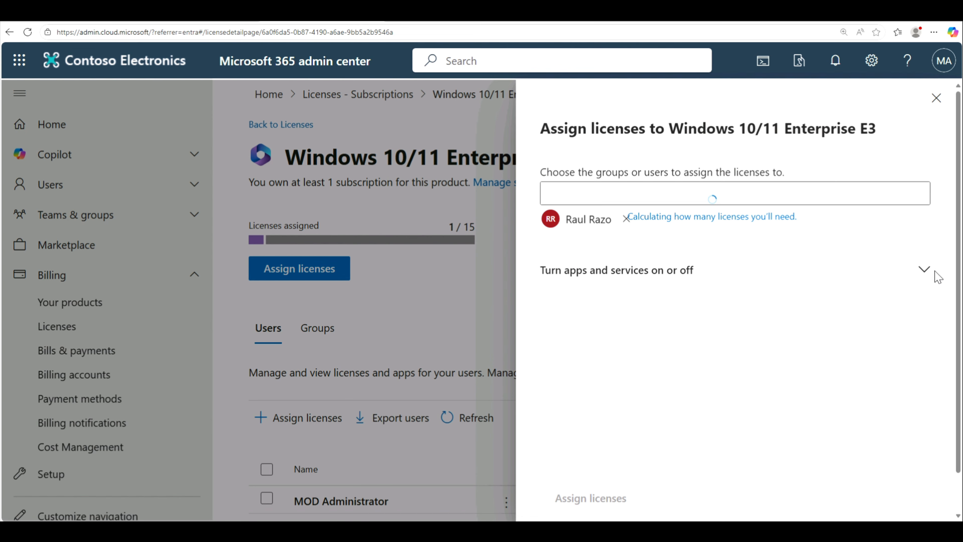
left_click(712, 199)
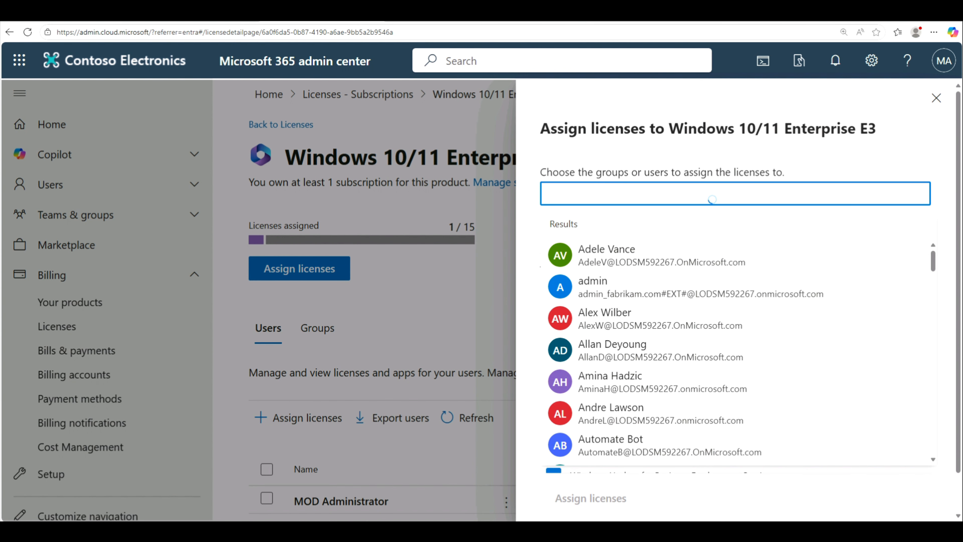
type("raul")
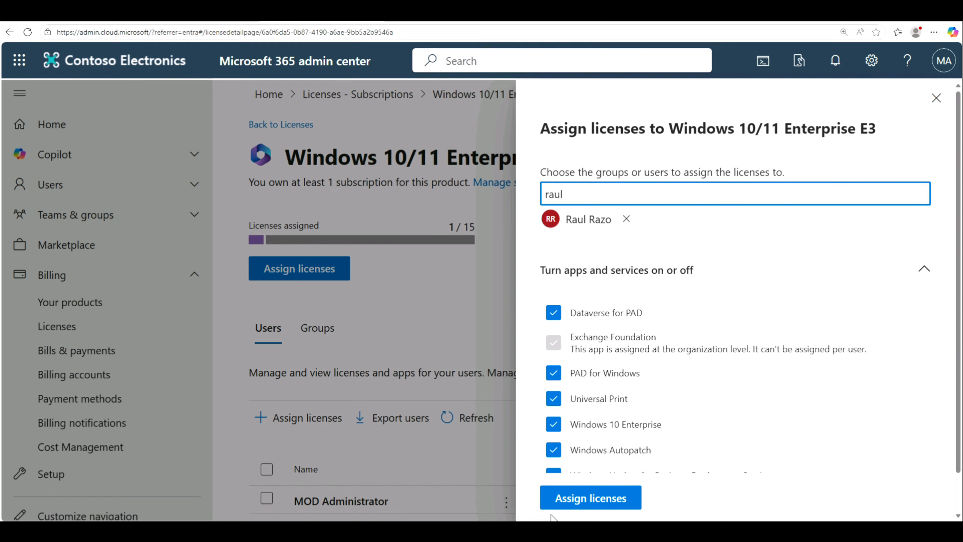
left_click(589, 501)
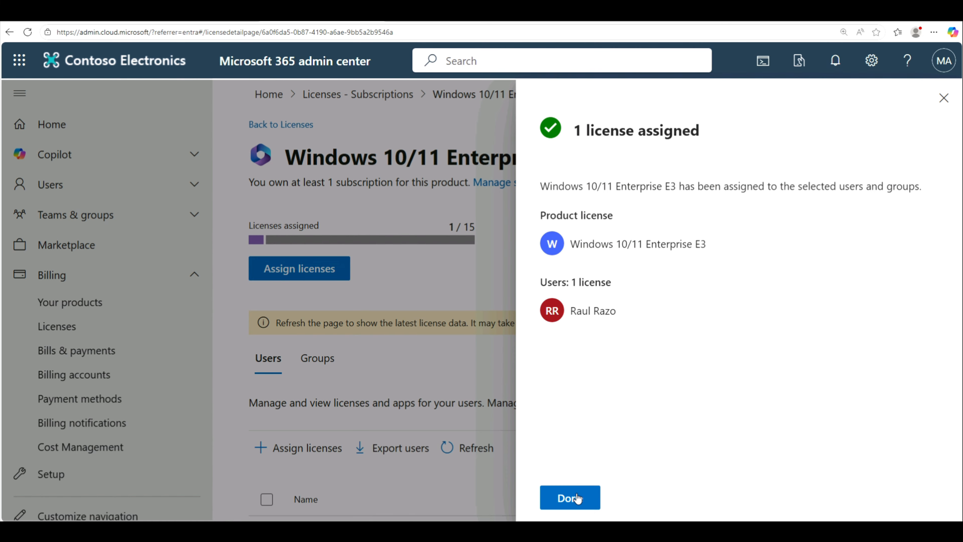
left_click(570, 500)
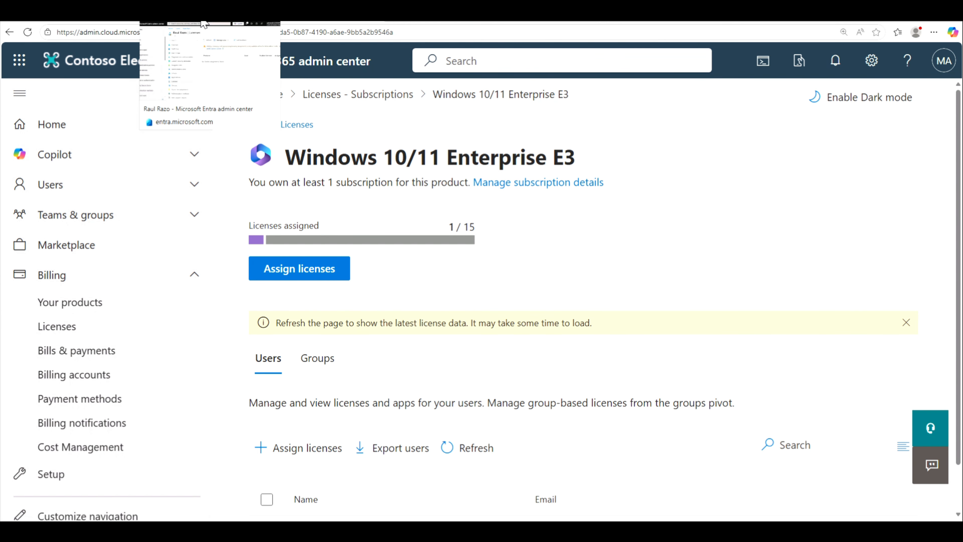
Step: Return to the user's Licenses page in the Microsoft Entra admin center and refresh the license assignments
left_click(204, 24)
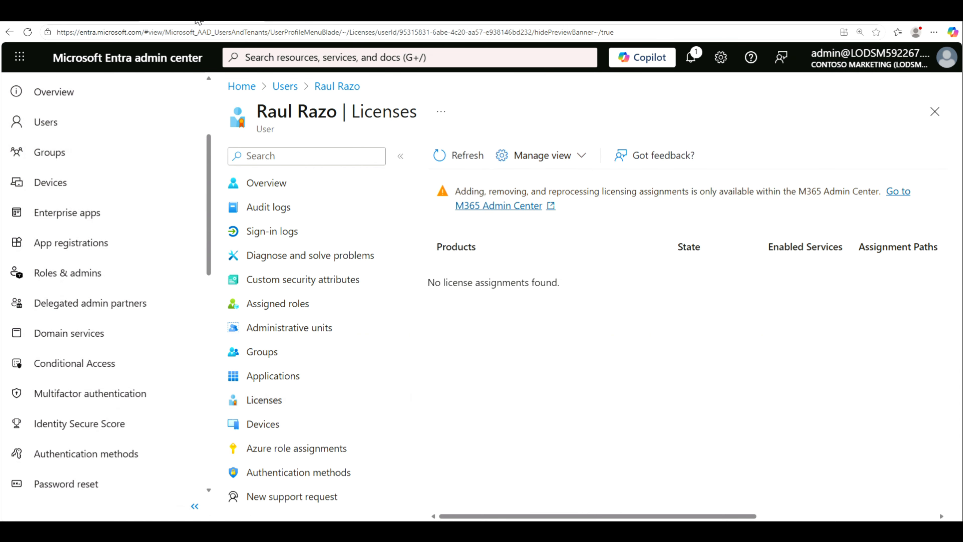
left_click(468, 161)
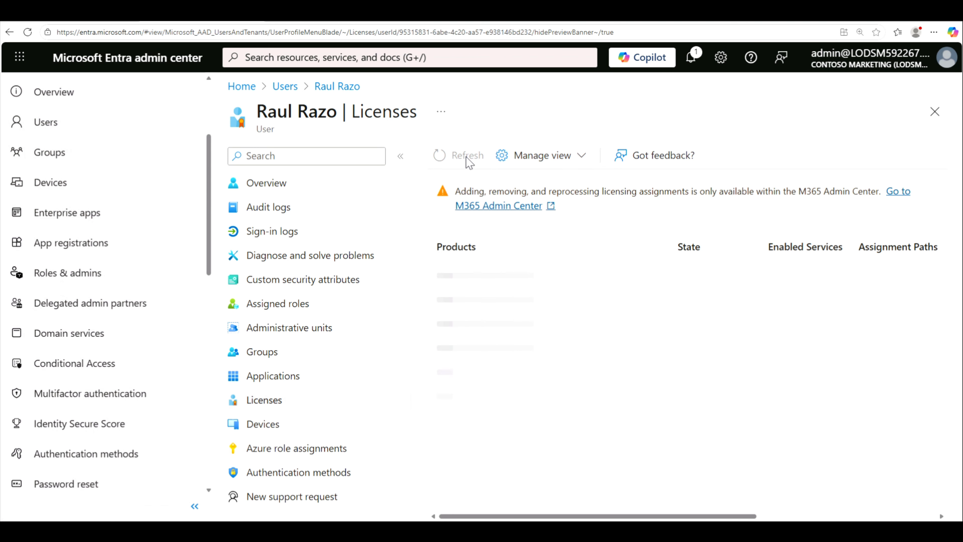